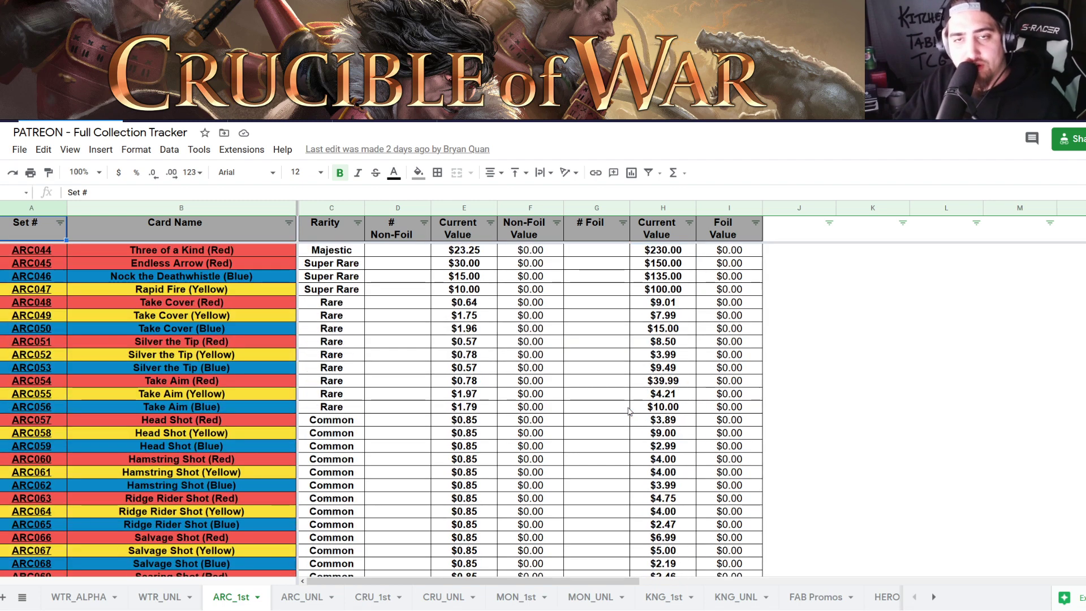
# Look through the ARC_1st and WTR_ALPHA card price lists in the full collection tracker.
pyautogui.scroll(-9, 629, 411)
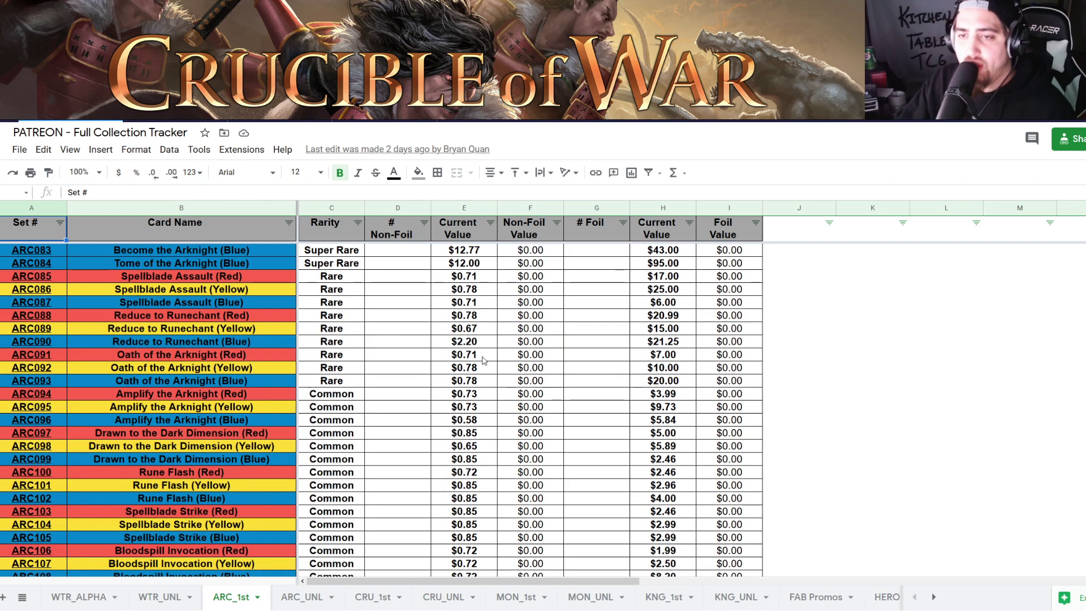
pyautogui.click(113, 596)
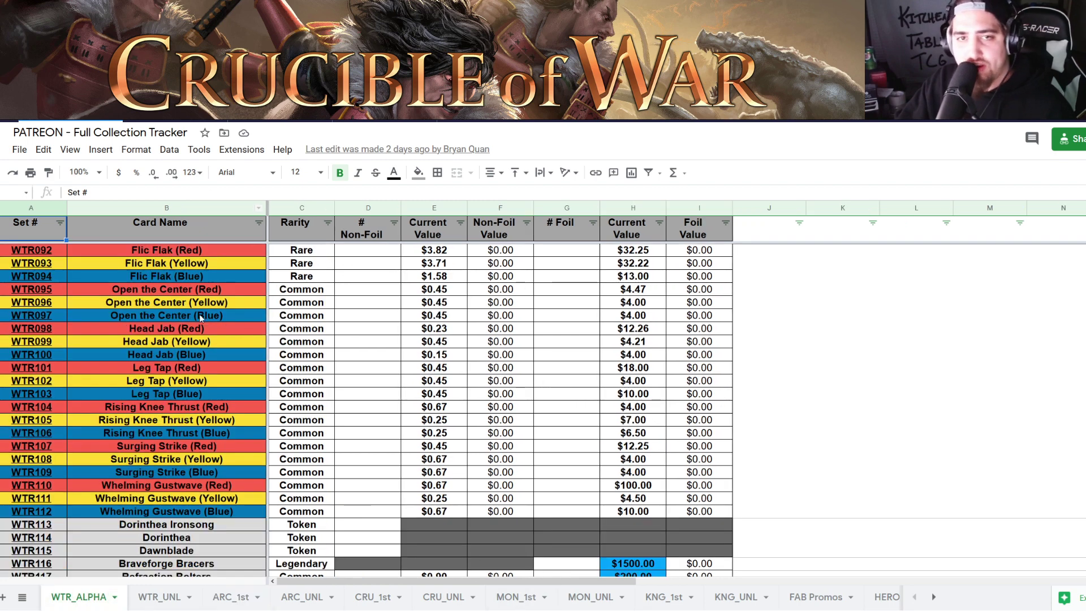
pyautogui.scroll(-5, 204, 328)
pyautogui.scroll(18, 204, 333)
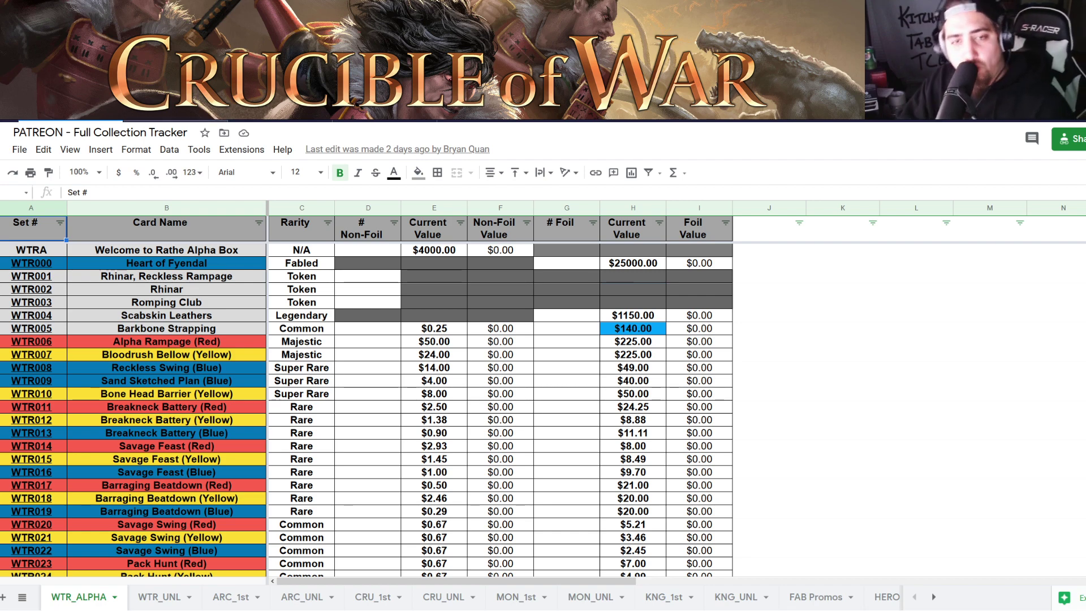
# Switch to the Crucible of War EV Tracker spreadsheet and show its Sealed_EV sheet.
pyautogui.hotkey('ctrl', 'Tab')
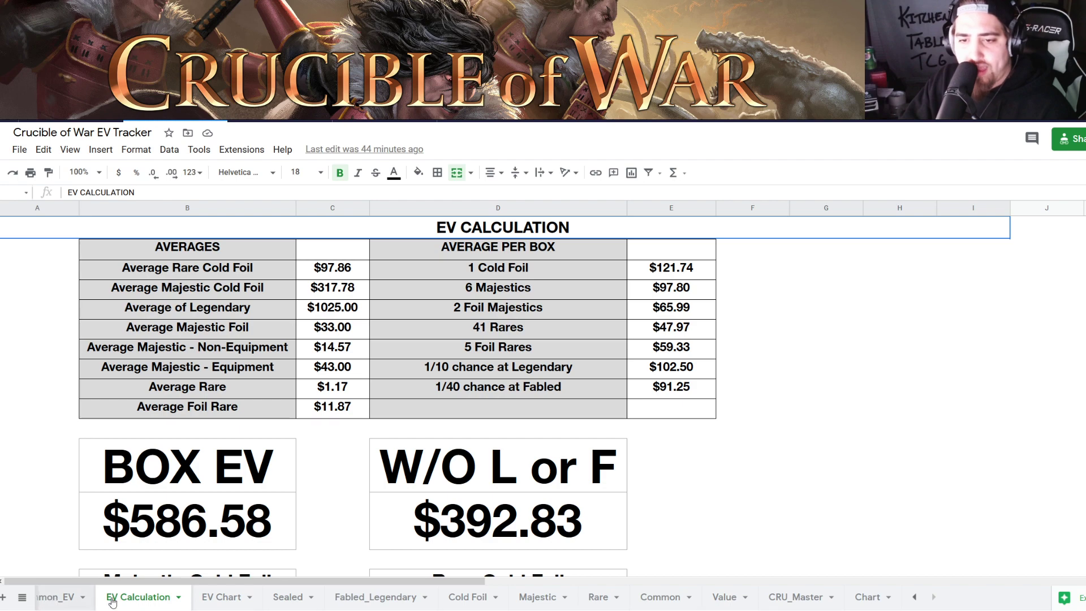
pyautogui.hotkey('ctrl', 'shift', 'pageup')
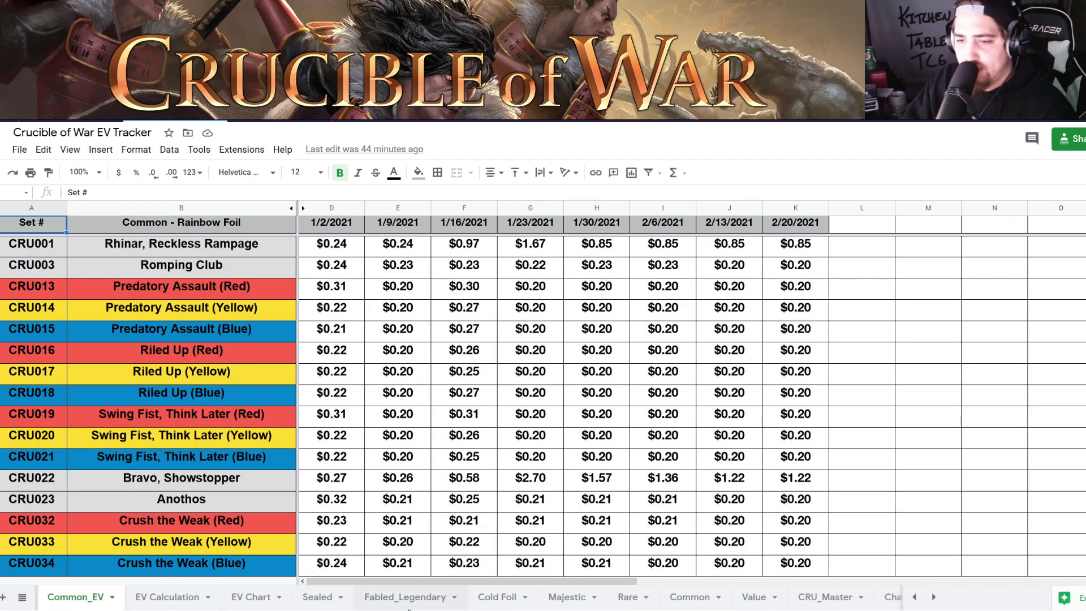
pyautogui.click(914, 597)
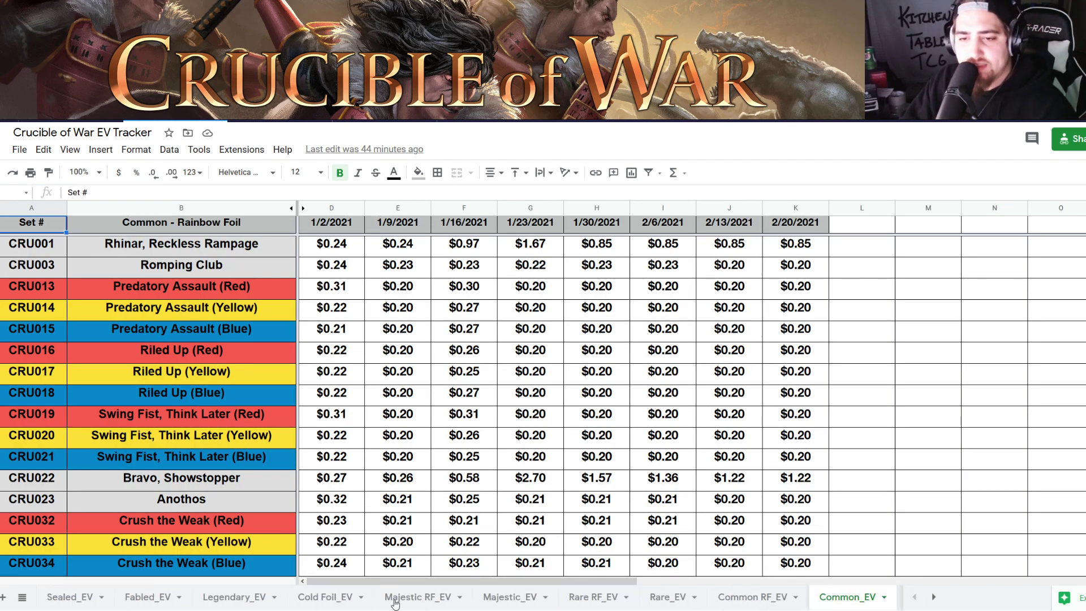
pyautogui.click(54, 600)
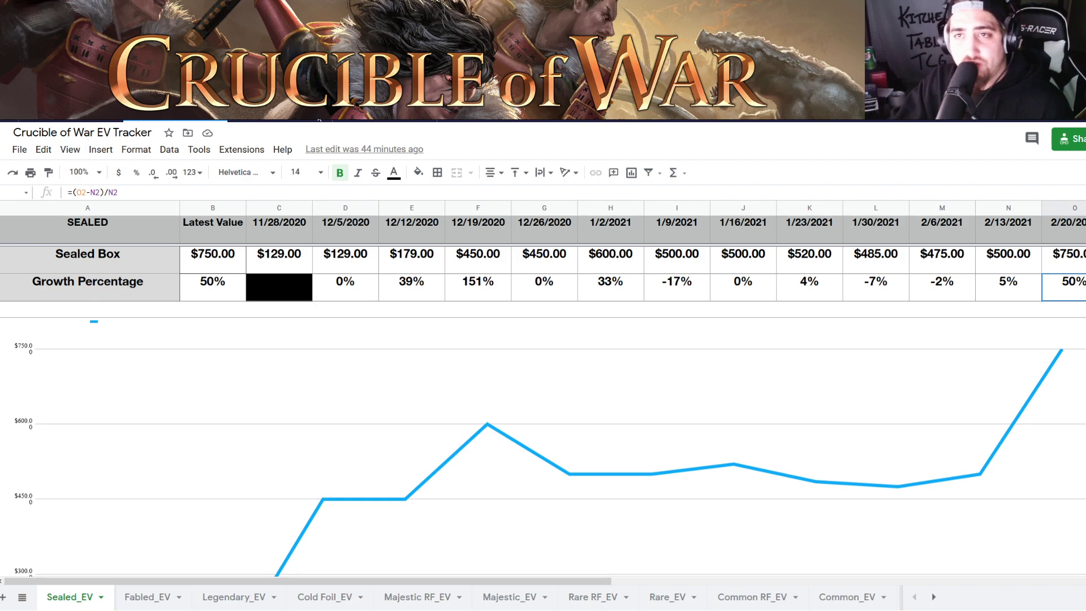
# Check the store listing for the Crucible of War 1st Edition Booster Box against the Sealed Box prices for 1/2/2021 and 2/20/2021 and their chart.
pyautogui.click(319, 120)
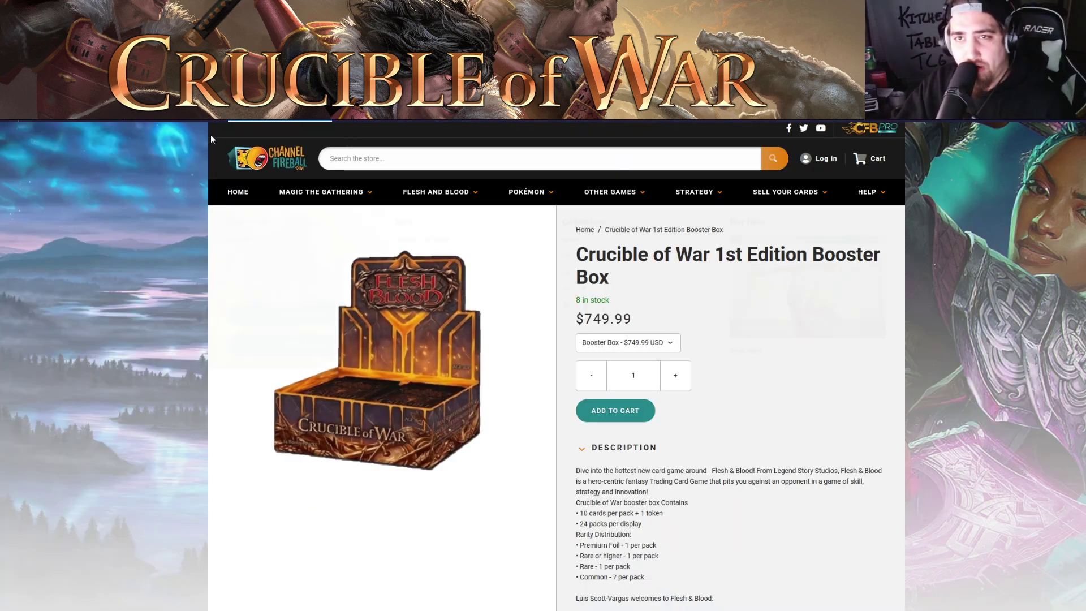
pyautogui.hotkey('ctrl', 'shift', 'Tab')
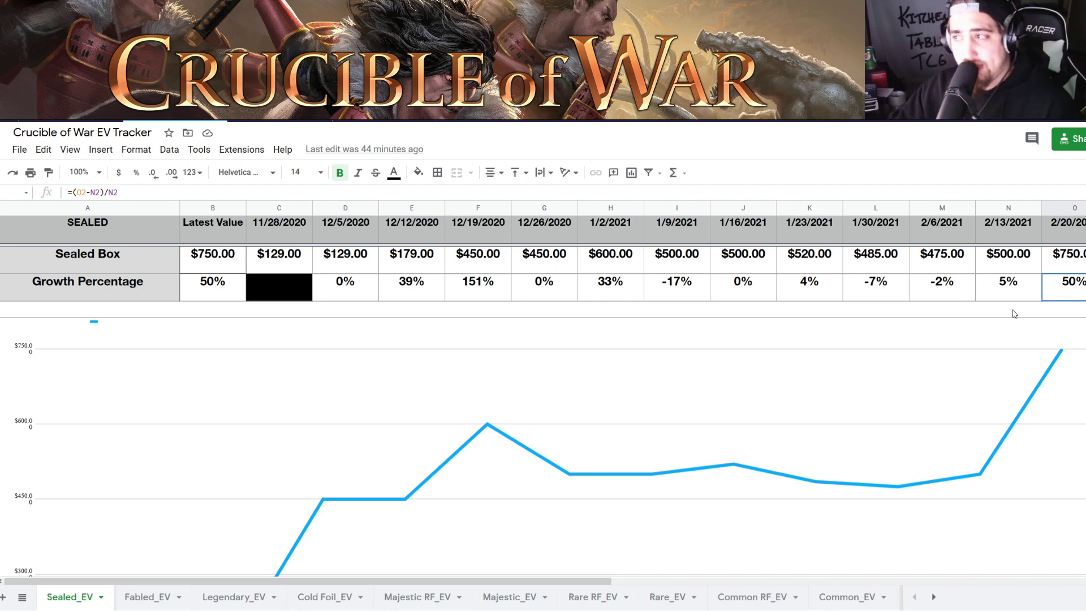
pyautogui.click(622, 261)
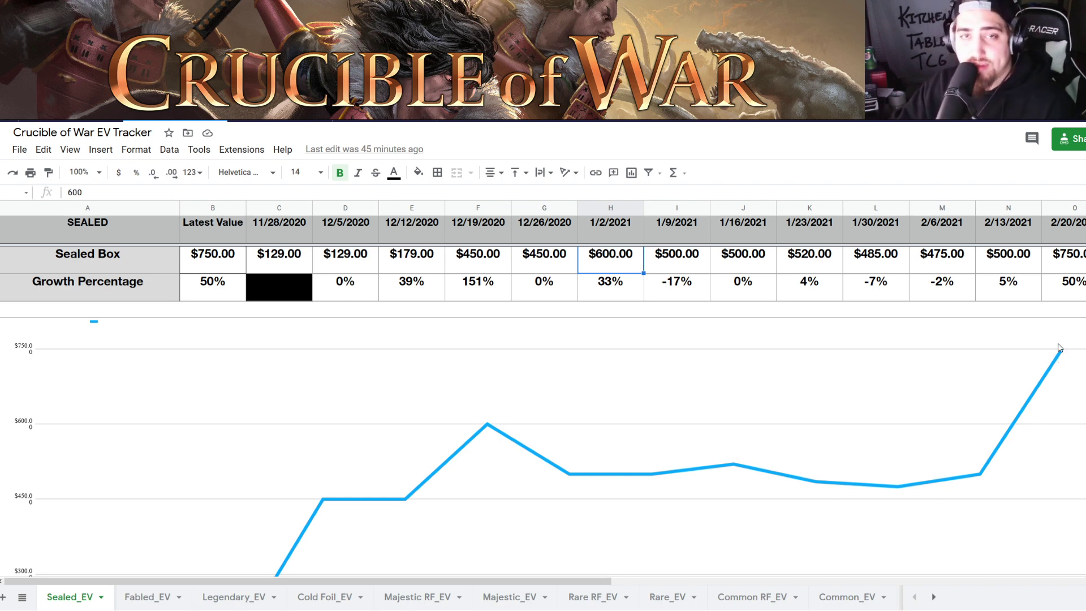
pyautogui.click(1071, 261)
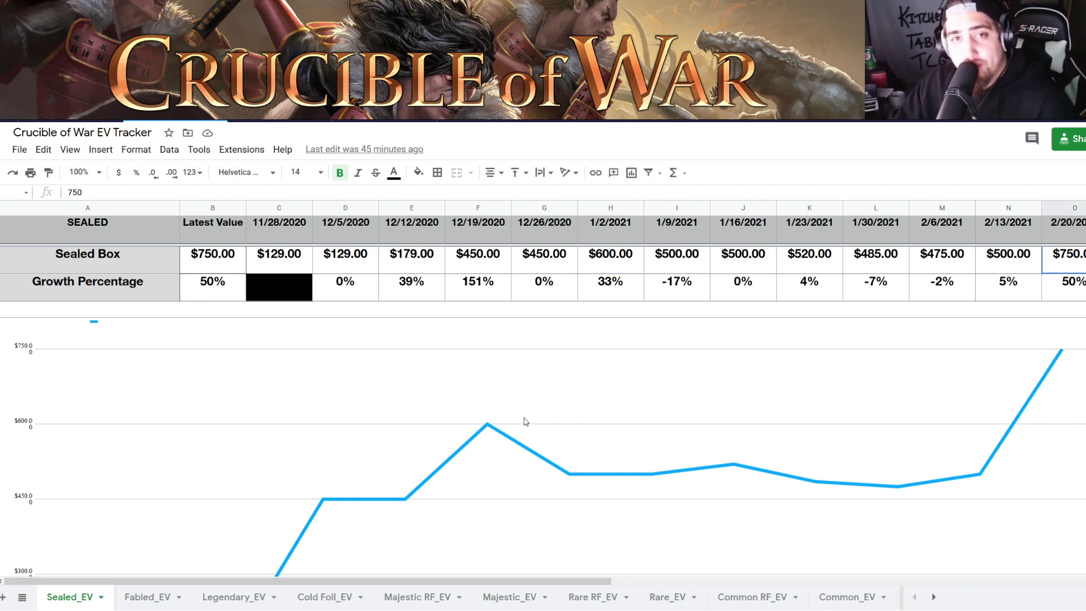
pyautogui.scroll(-2, 368, 434)
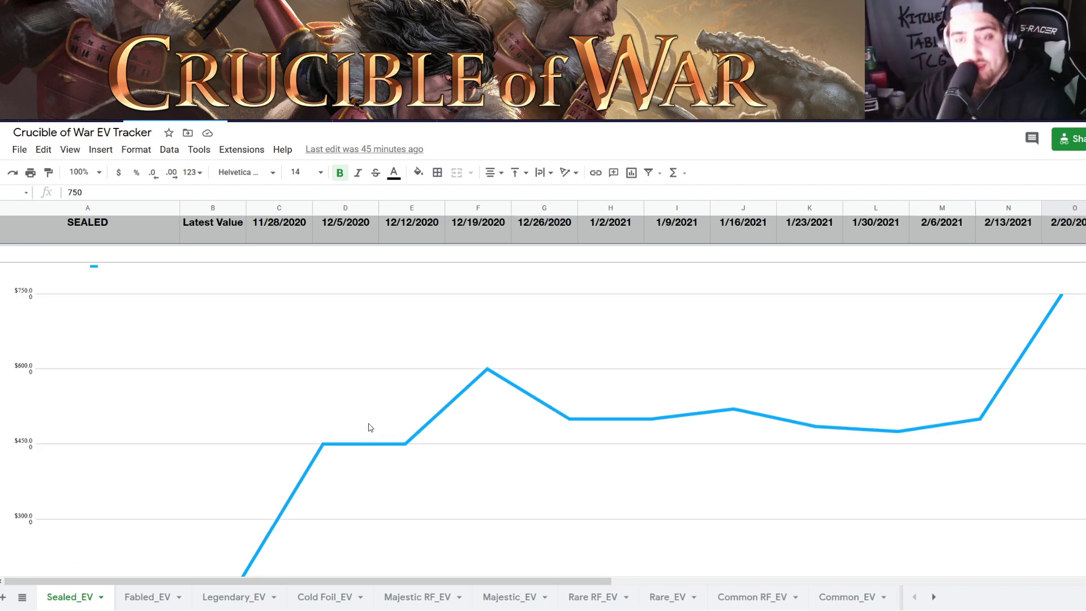
pyautogui.scroll(2, 881, 363)
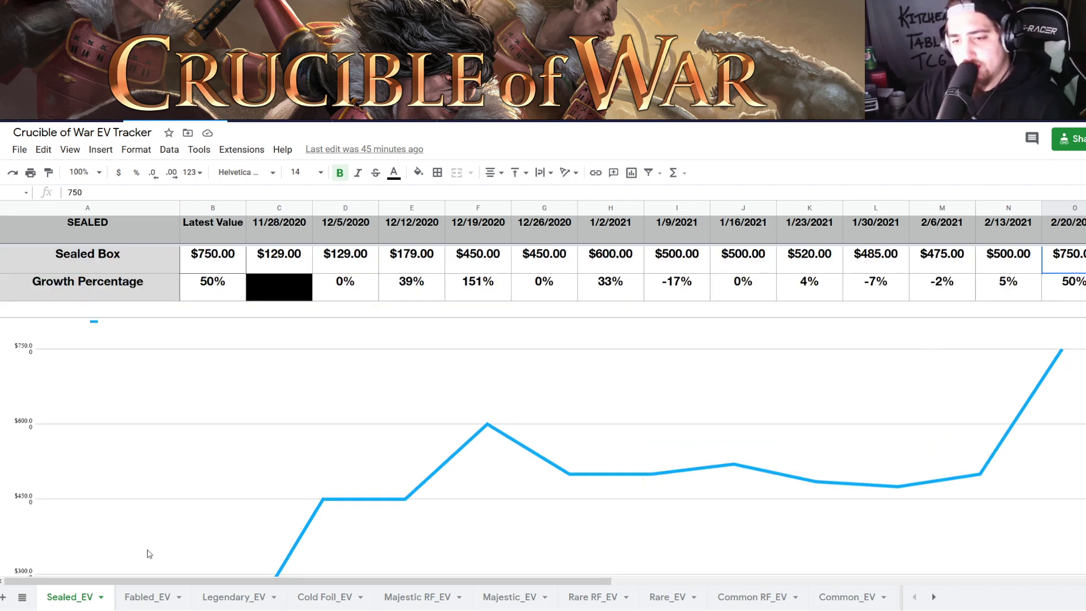
# Examine Arknight Shard's 2/20/2021 price and average growth on the Fabled_EV sheet.
pyautogui.click(158, 598)
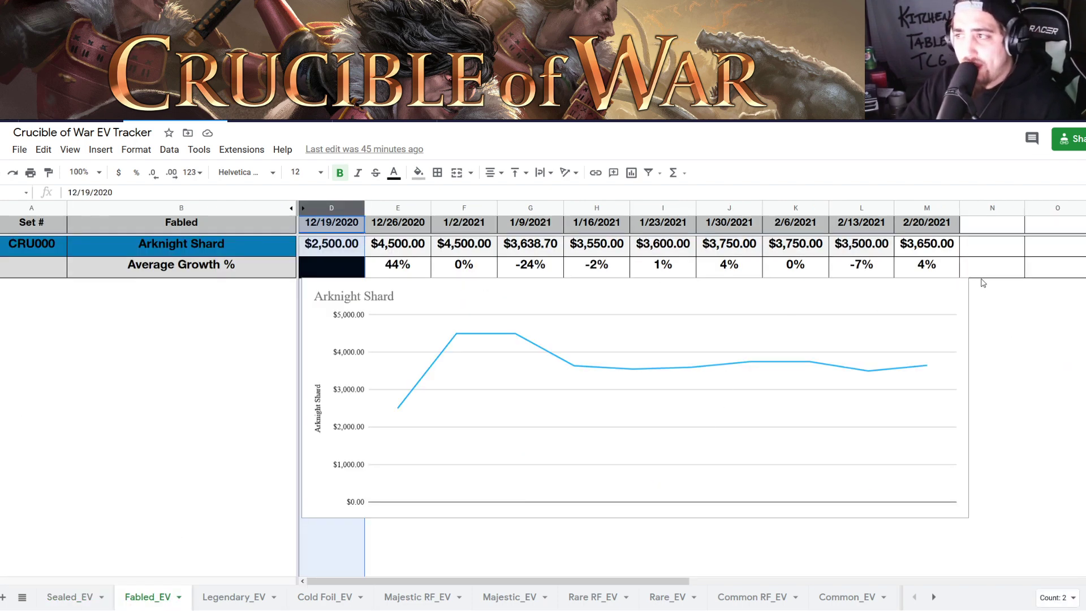
pyautogui.click(939, 243)
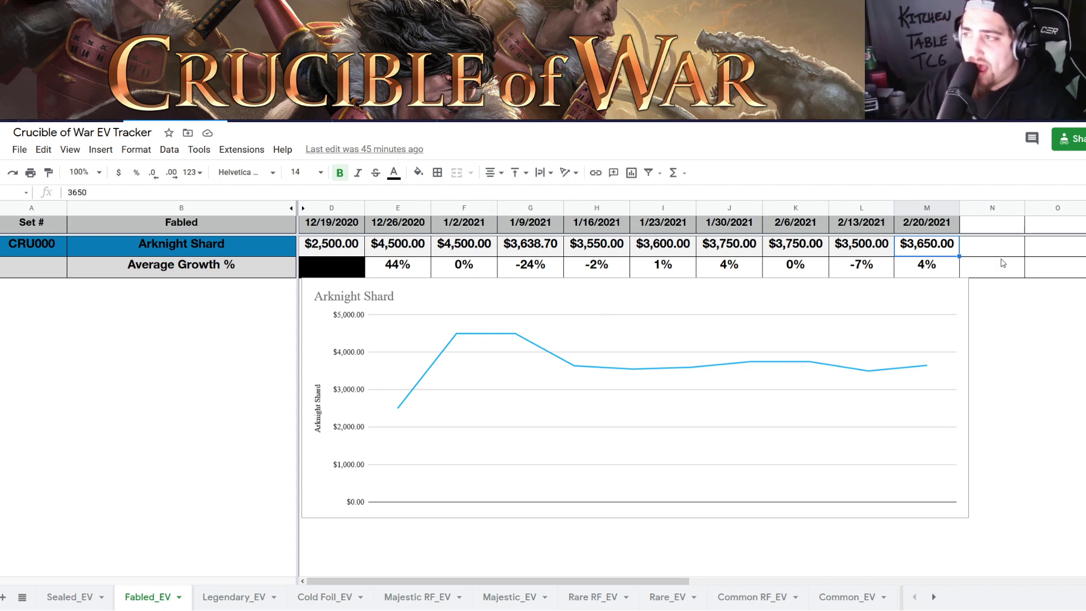
pyautogui.click(924, 267)
pyautogui.click(905, 249)
pyautogui.moveTo(905, 250)
pyautogui.mouseDown()
pyautogui.moveTo(876, 243)
pyautogui.moveTo(904, 249)
pyautogui.mouseUp()
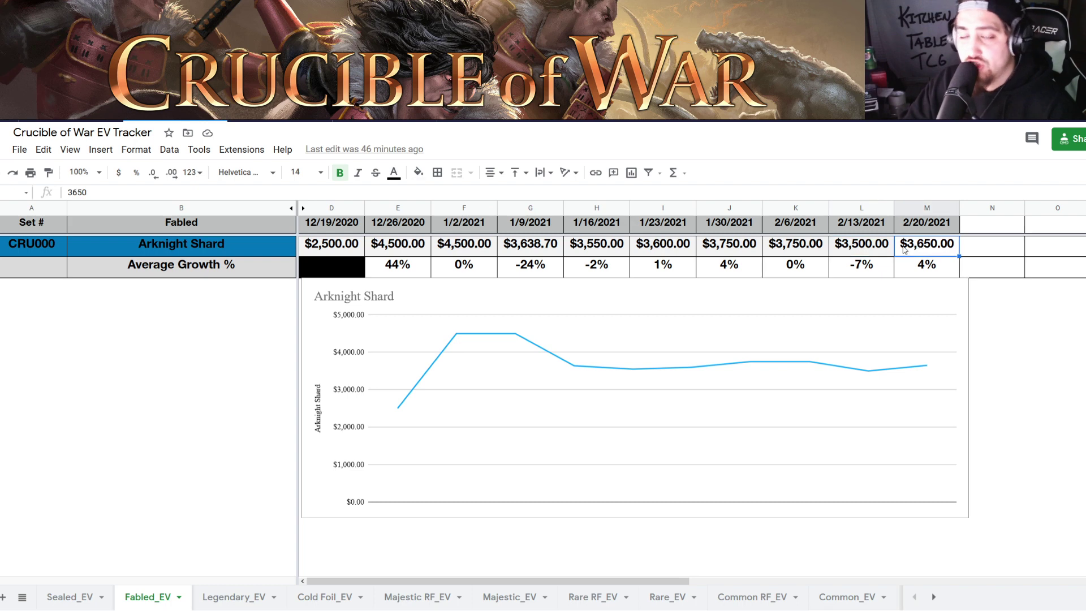
pyautogui.click(912, 266)
pyautogui.click(891, 251)
pyautogui.click(931, 251)
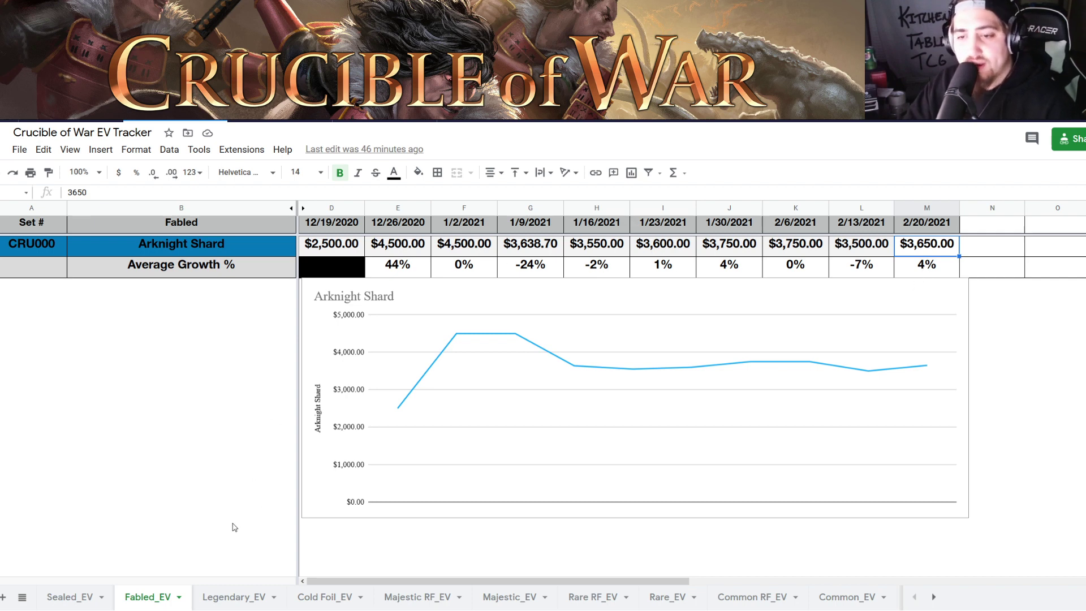
# Compare the sealed box price trend with Arknight Shard's prices for 2/13/2021 and 2/20/2021.
pyautogui.click(51, 602)
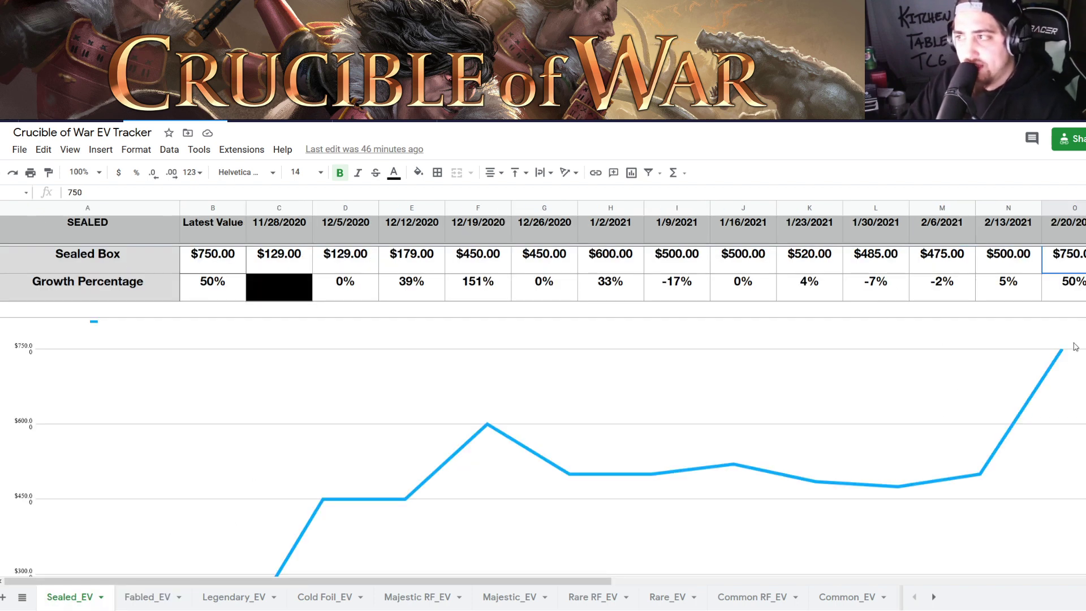
pyautogui.click(151, 598)
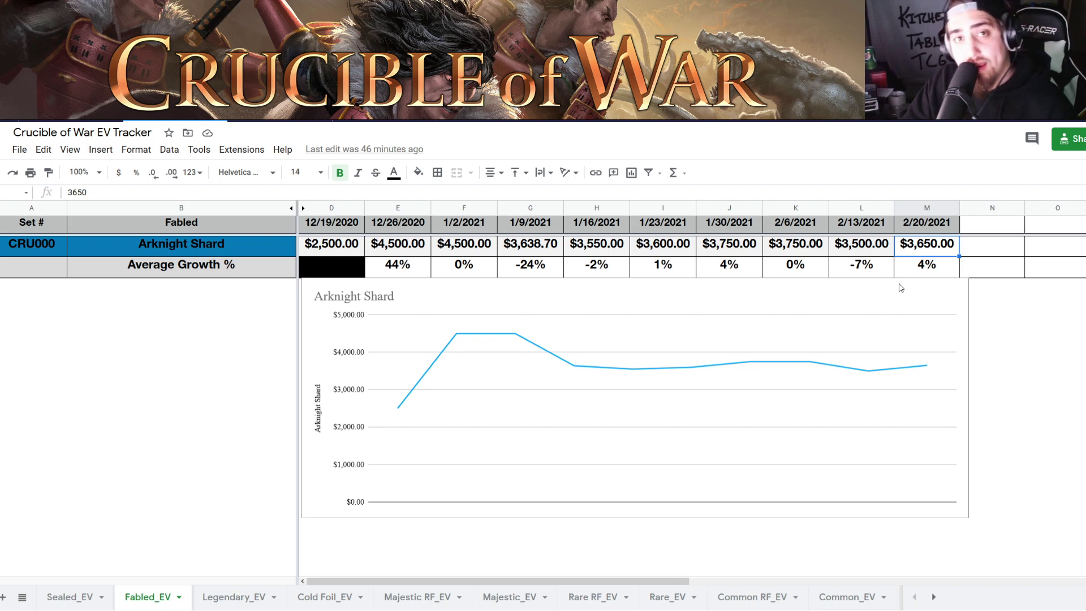
pyautogui.click(872, 244)
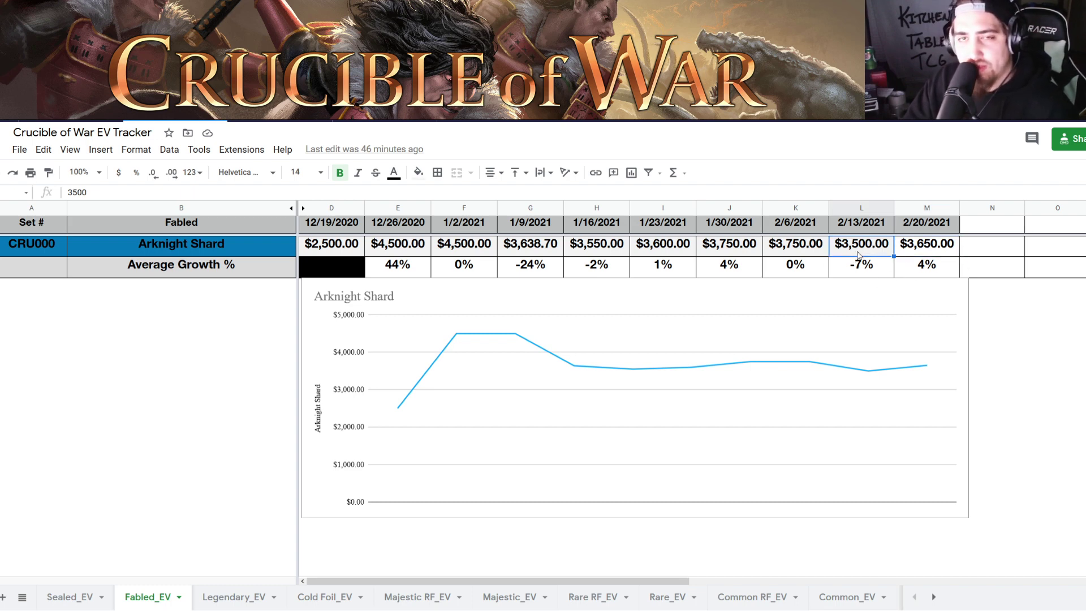
pyautogui.click(899, 246)
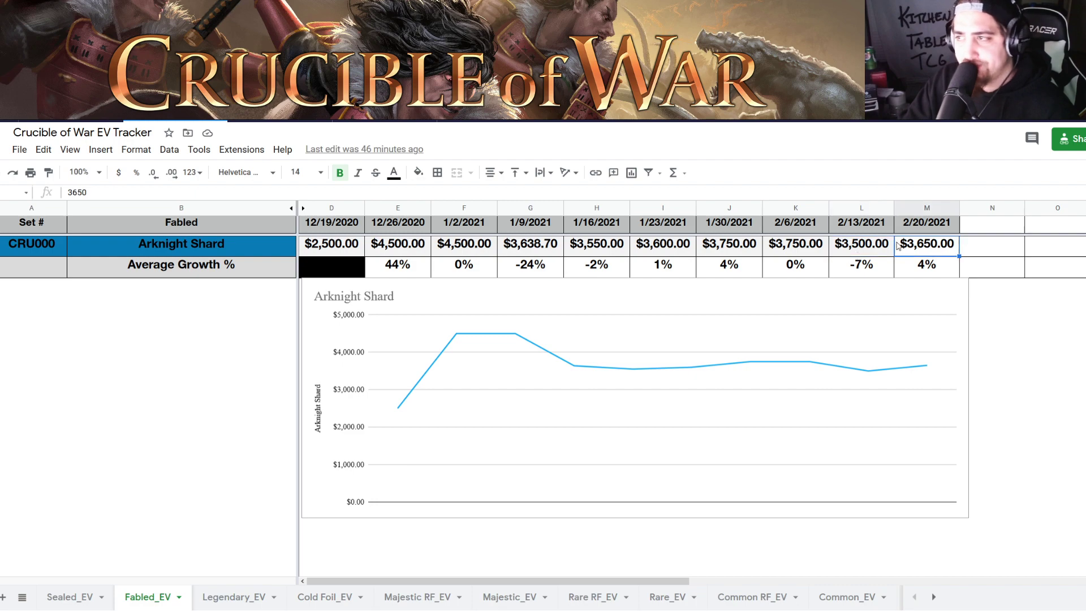
# Review the 2/20/2021 prices of Shiyana, Fyendal's Spring Tunic and Twinning Blade on the Legendary_EV sheet.
pyautogui.click(235, 605)
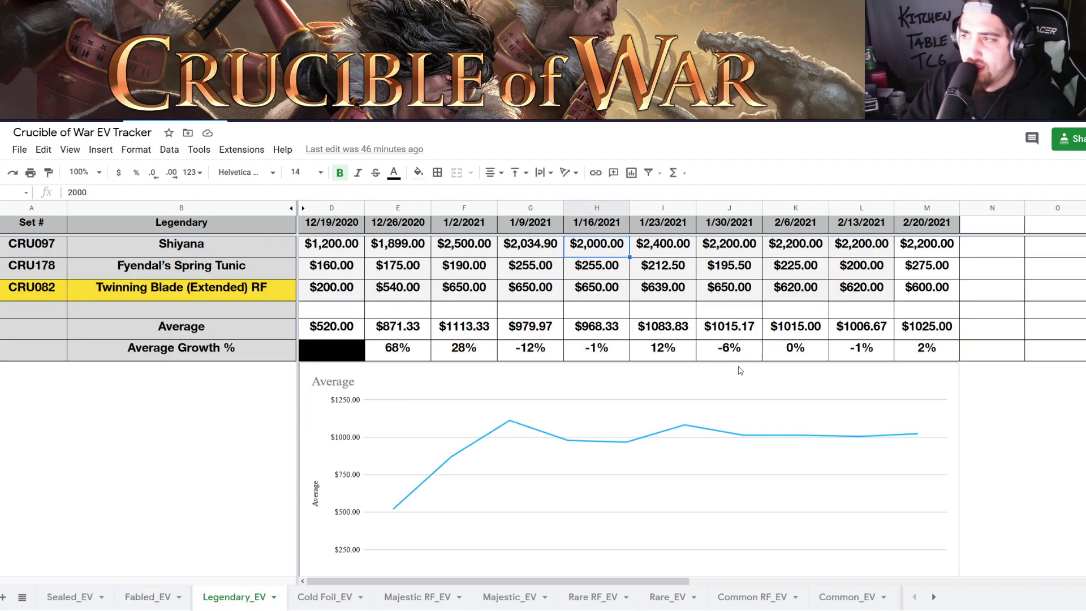
pyautogui.click(931, 249)
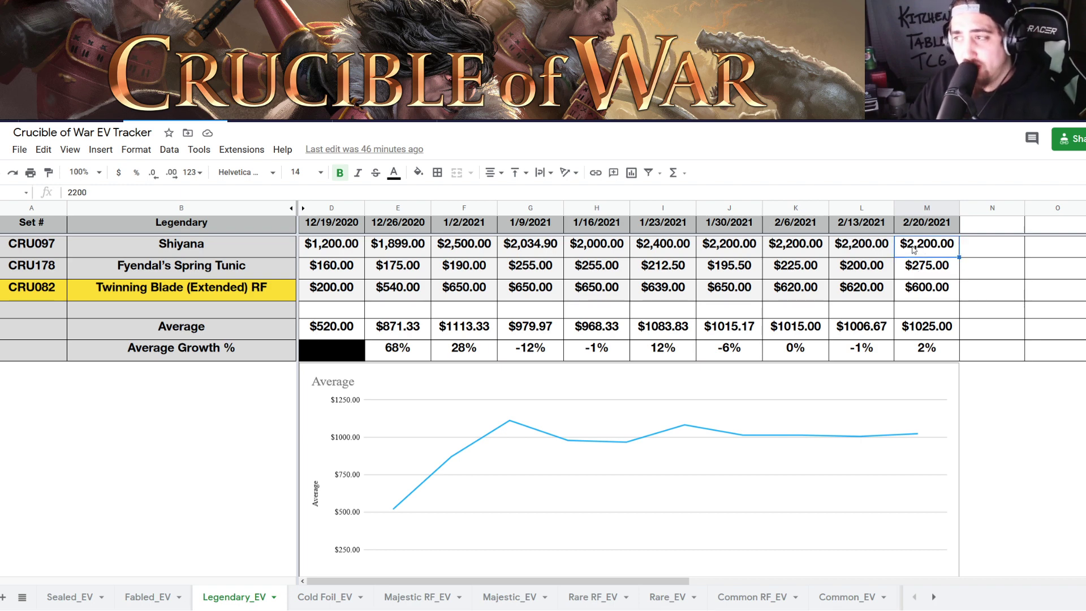
pyautogui.click(930, 269)
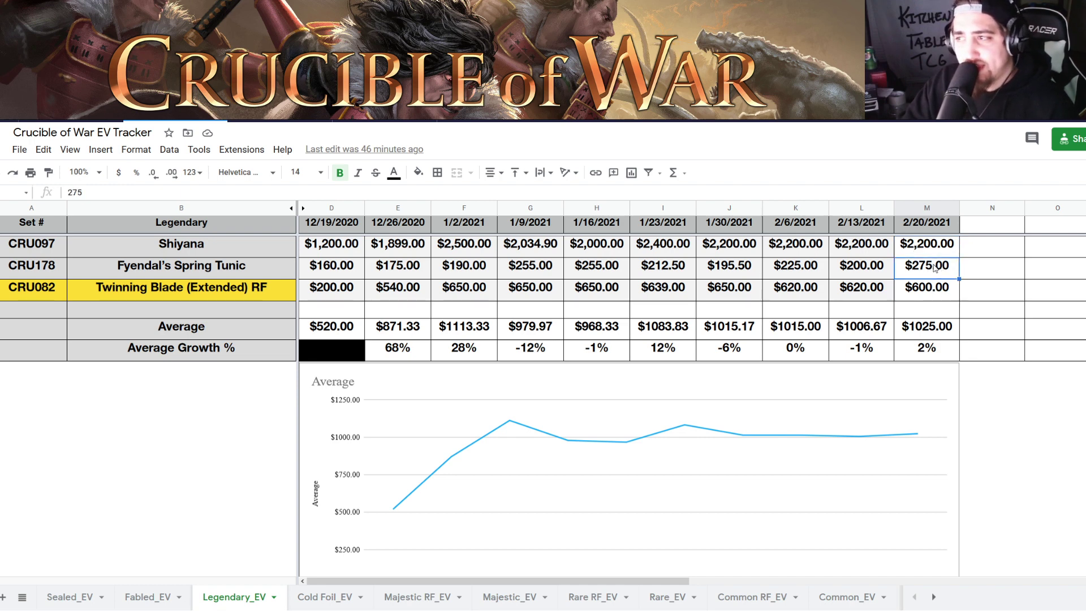
pyautogui.click(926, 285)
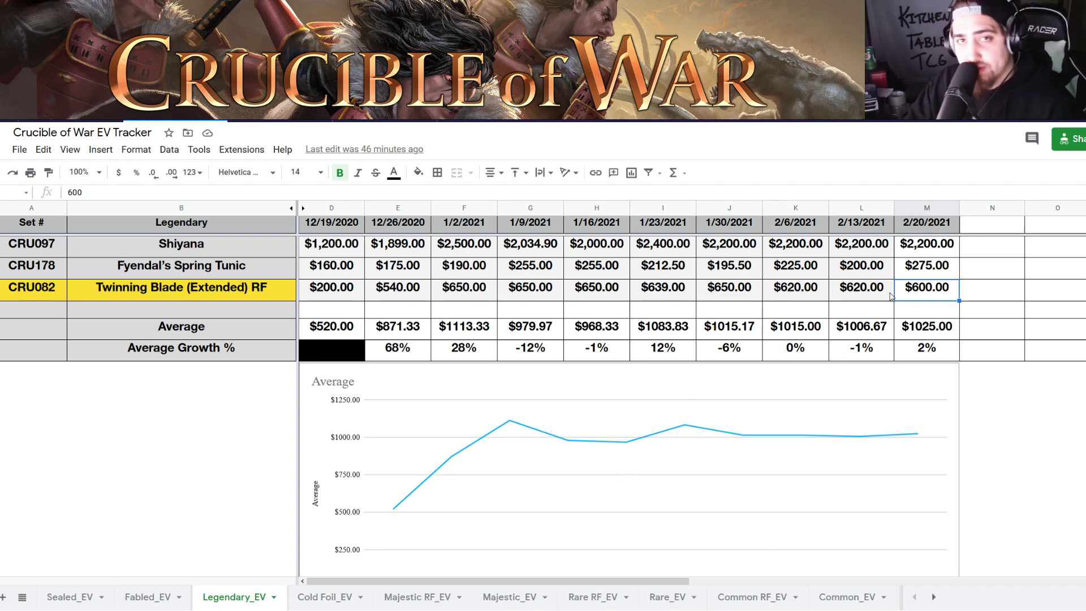
# Examine the legendary cards' average price and average growth for 2/20/2021, along with the Average chart.
pyautogui.click(933, 328)
pyautogui.click(934, 352)
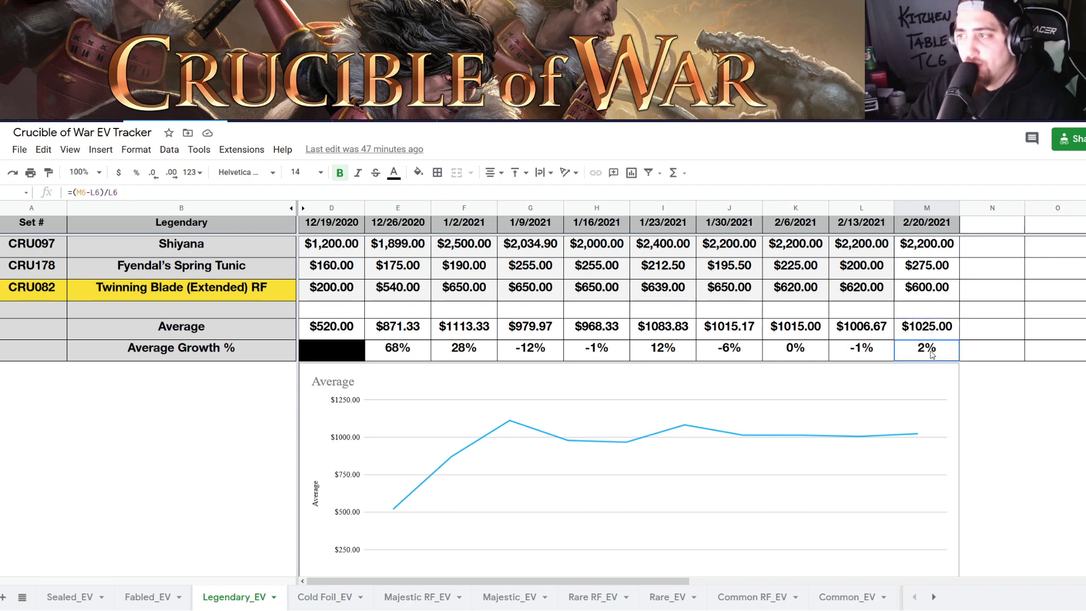
pyautogui.click(920, 336)
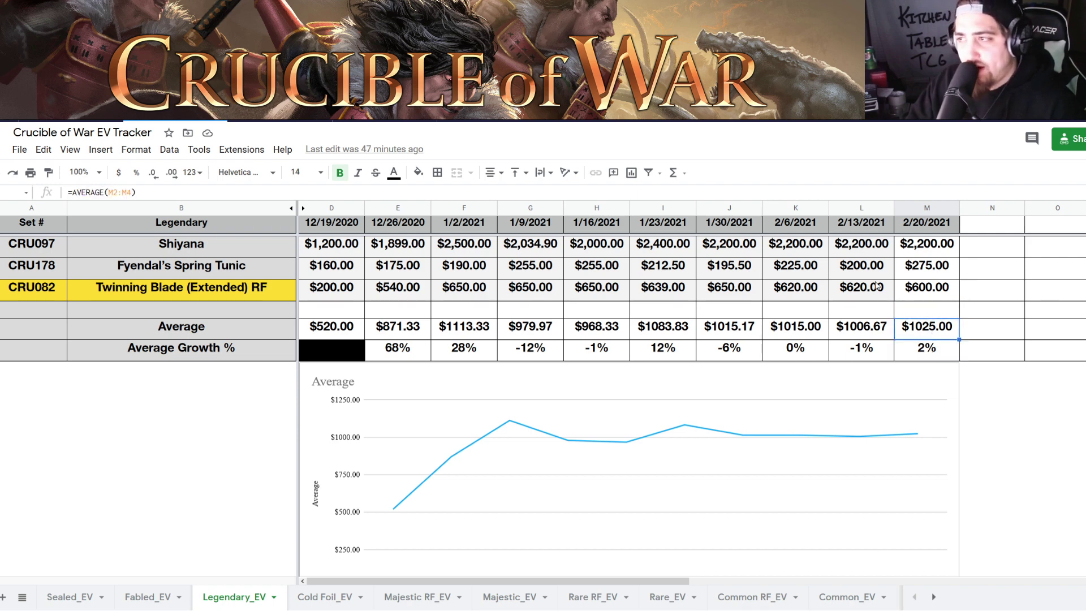
pyautogui.click(908, 289)
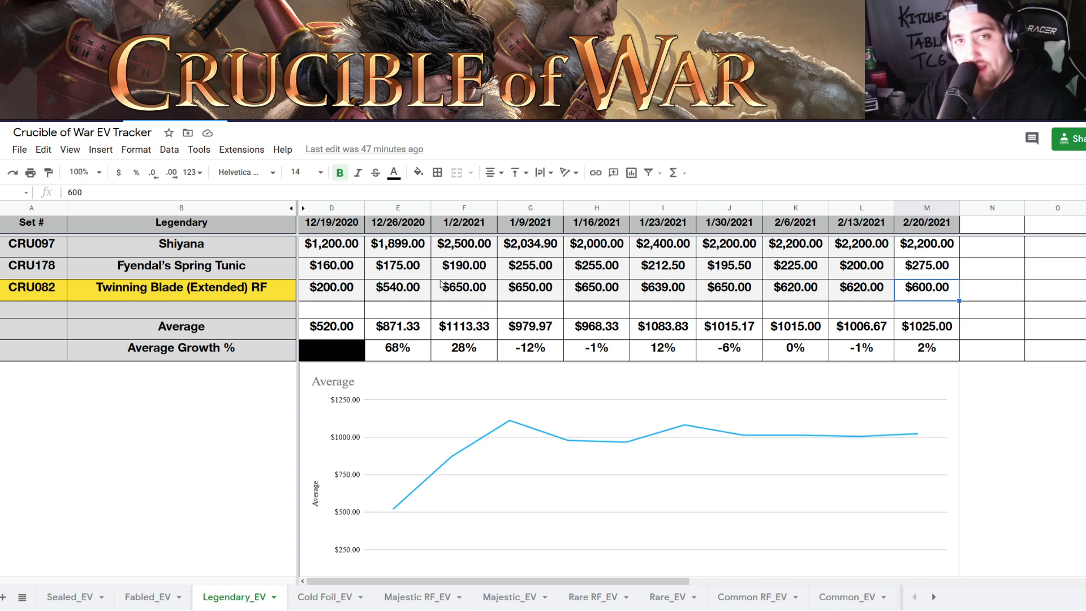
pyautogui.click(934, 326)
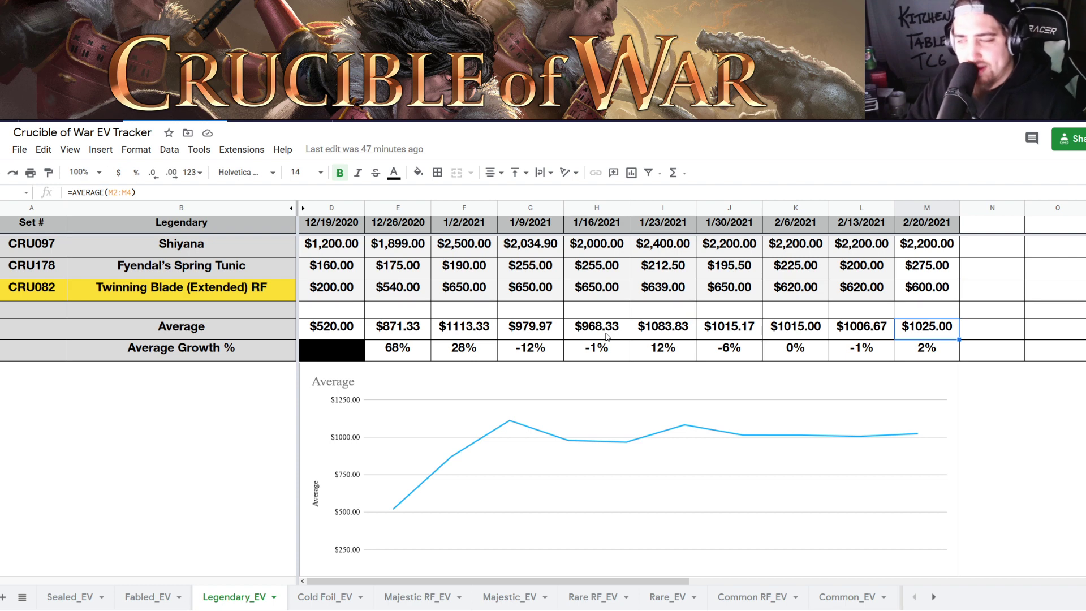
pyautogui.click(914, 347)
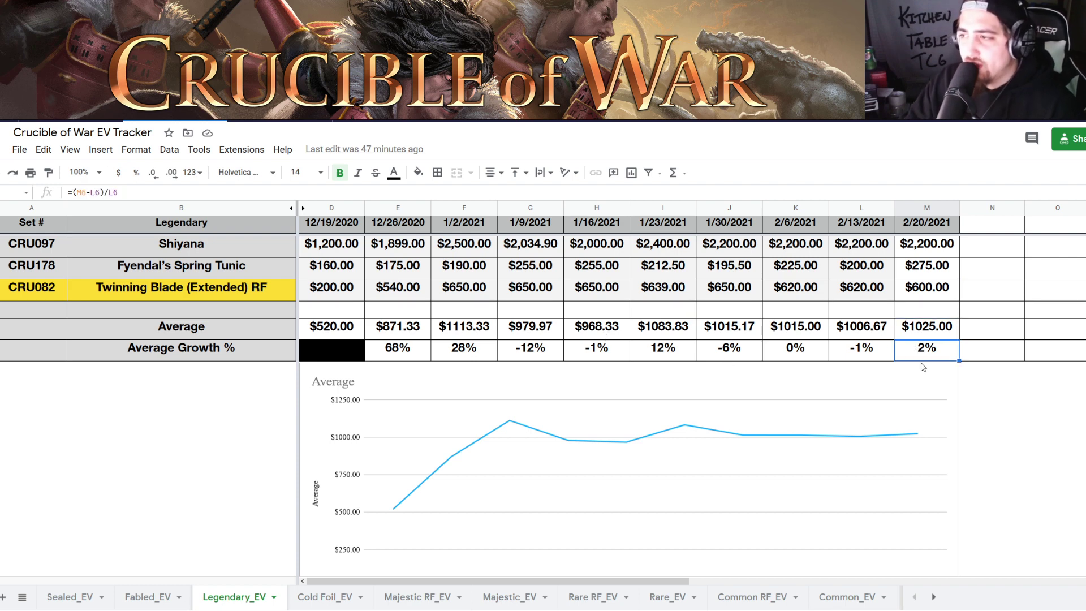
pyautogui.click(752, 421)
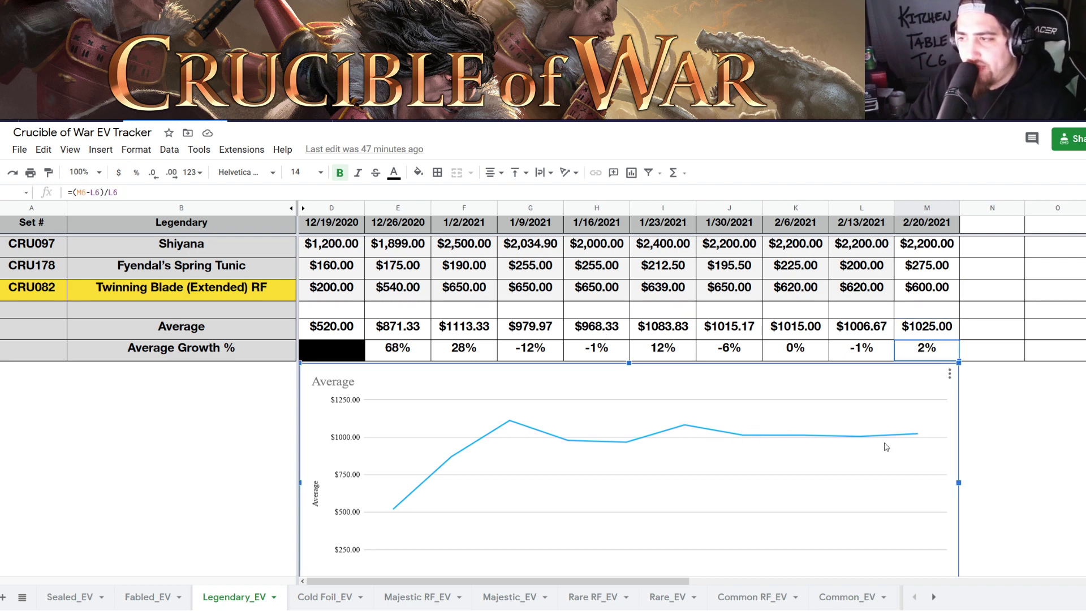
pyautogui.scroll(-1, 880, 444)
pyautogui.scroll(1, 880, 444)
pyautogui.click(935, 330)
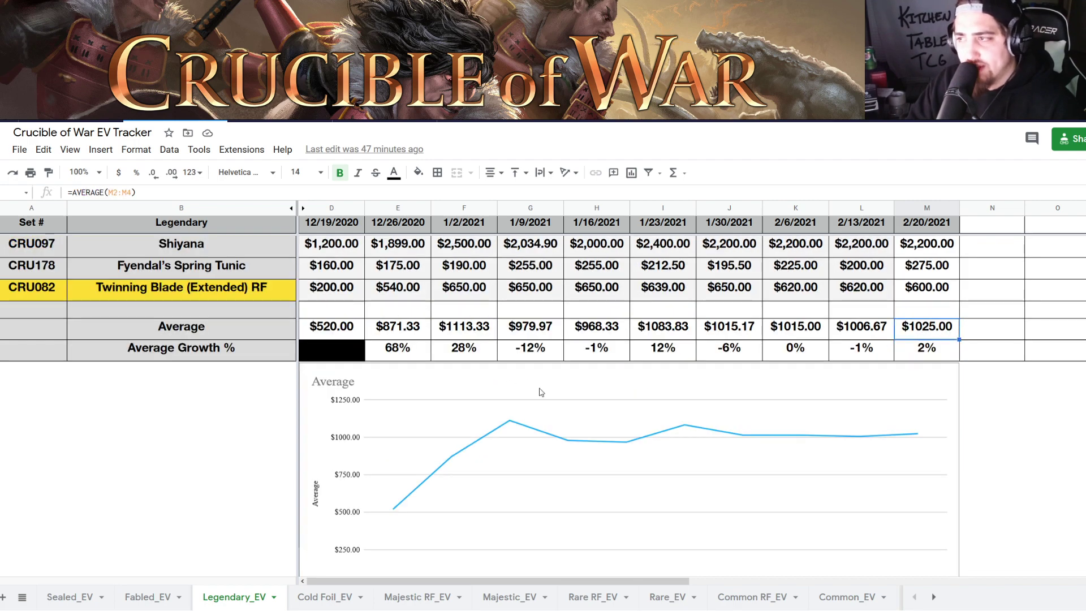
# Review the card prices on the Cold Foil_EV sheet and inspect the growth percentage for 2/13/2021.
pyautogui.click(322, 597)
pyautogui.scroll(4, 845, 470)
pyautogui.scroll(2, 845, 470)
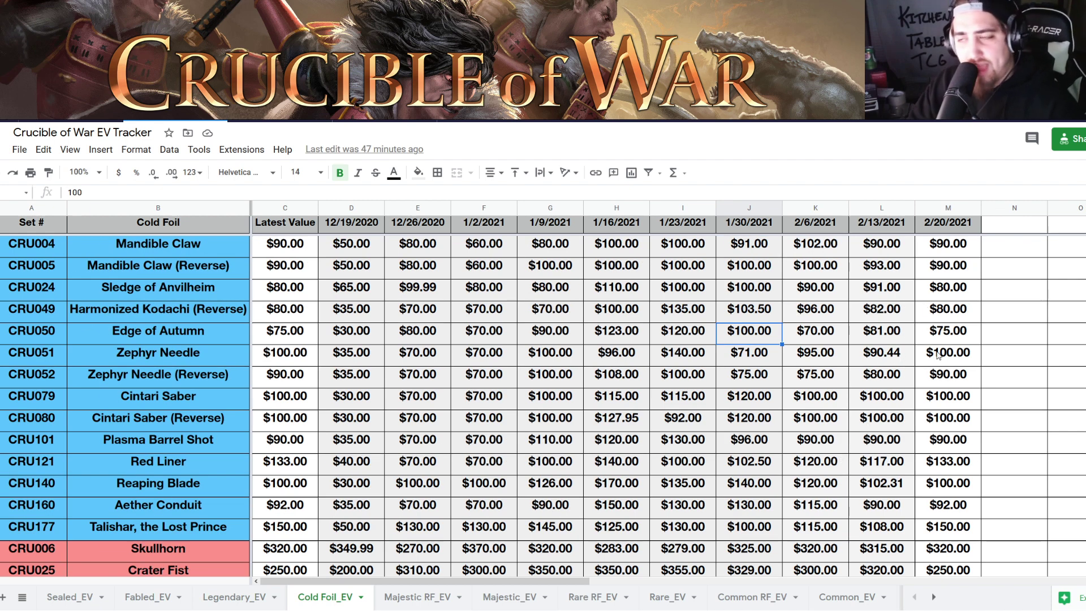
pyautogui.scroll(-5, 936, 355)
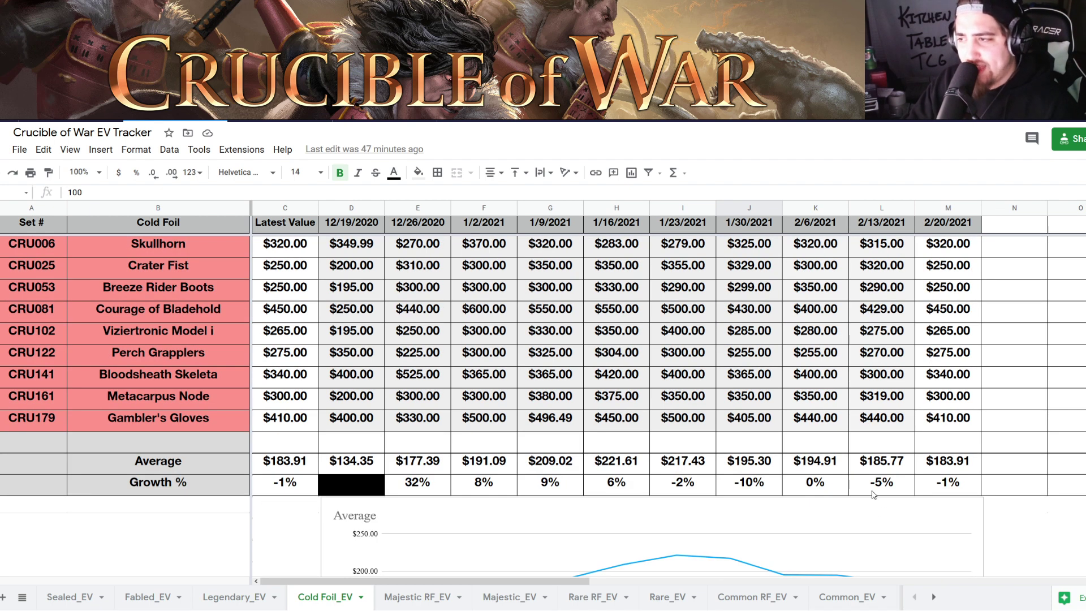
pyautogui.click(874, 493)
pyautogui.scroll(5, 871, 461)
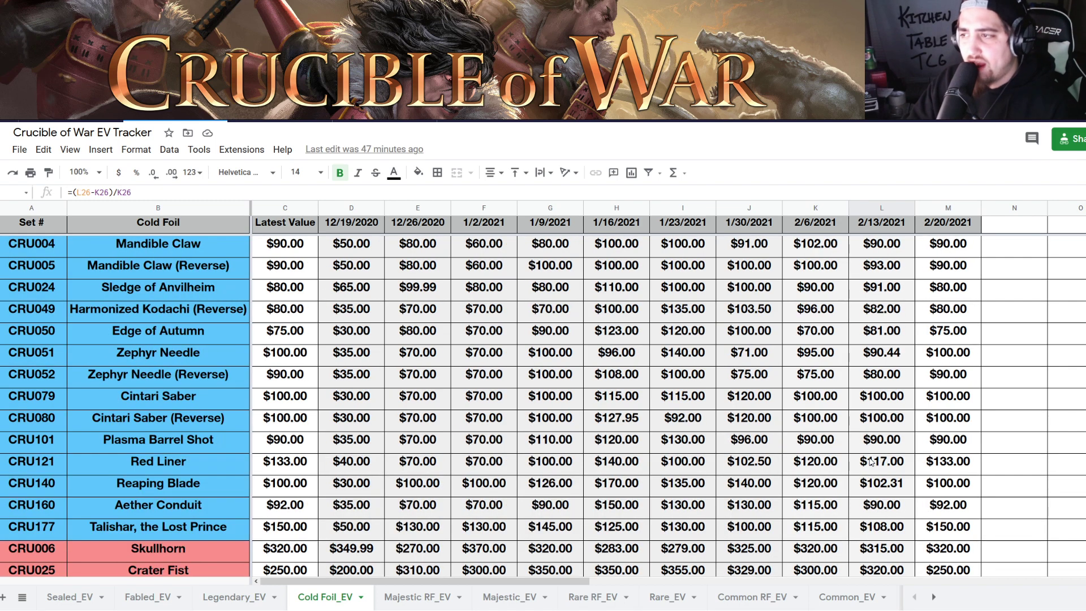
# Review the 2/20/2021 prices of the cold foil weapons from Mandible Claw down to Red Liner.
pyautogui.click(956, 334)
pyautogui.click(947, 288)
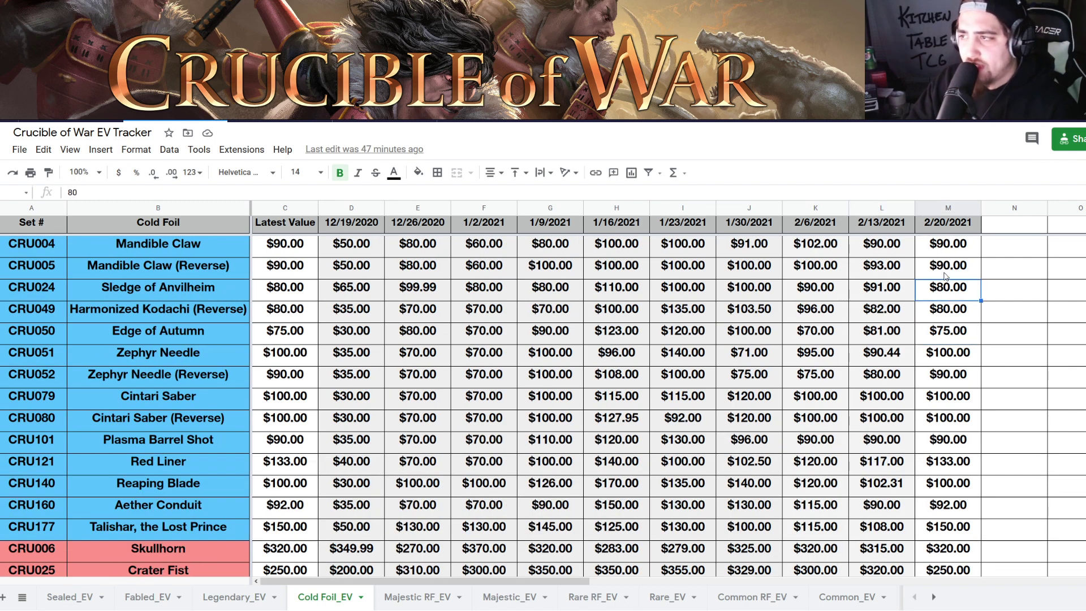
pyautogui.click(945, 267)
pyautogui.click(944, 251)
pyautogui.click(950, 271)
pyautogui.click(945, 333)
pyautogui.click(946, 419)
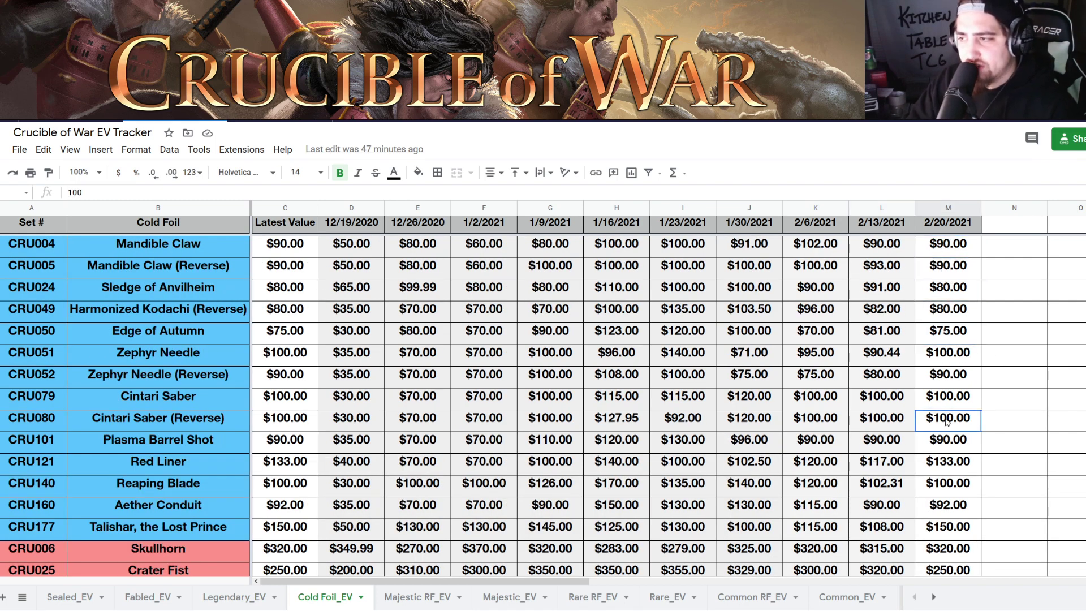
pyautogui.click(950, 444)
pyautogui.click(941, 470)
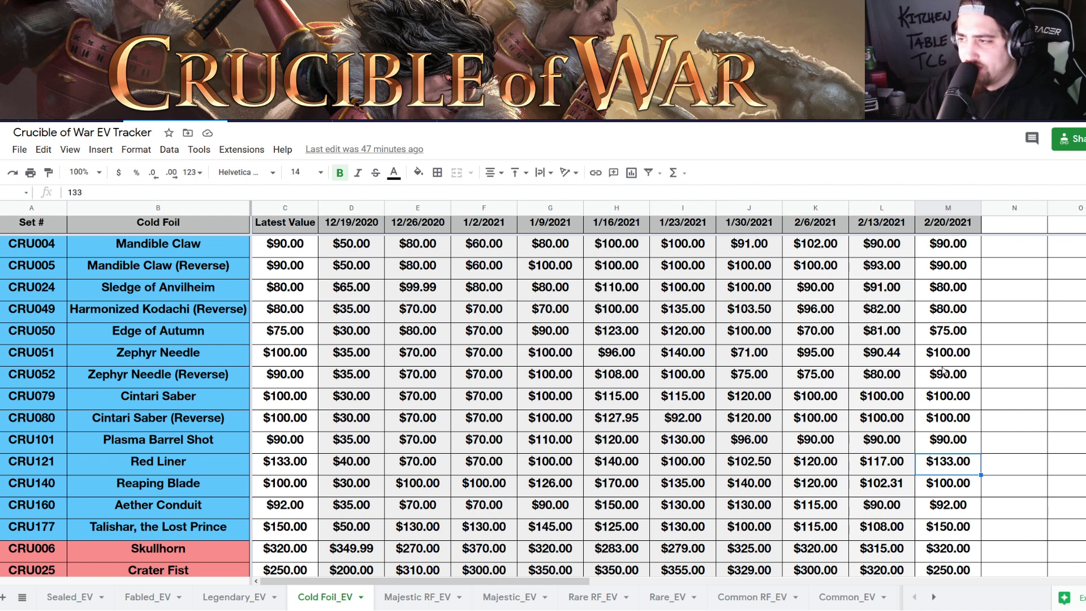
# Check the 2/20/2021 cold foil prices of Reaping Blade, Aether Conduit and Talishar, the Lost Prince.
pyautogui.scroll(-5, 943, 370)
pyautogui.click(972, 265)
pyautogui.click(957, 290)
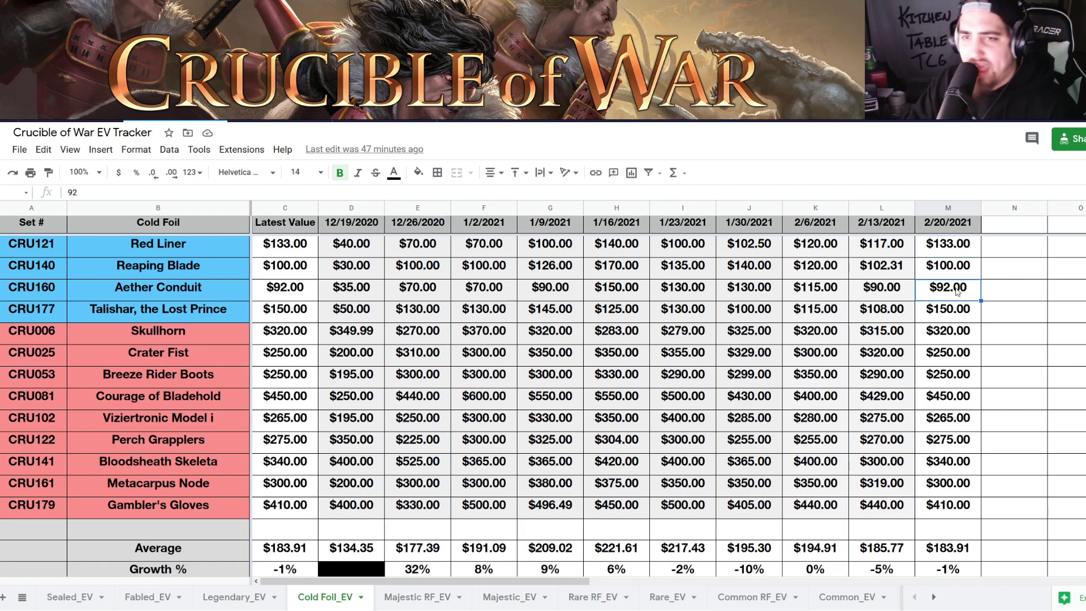
pyautogui.click(974, 318)
pyautogui.scroll(2, 973, 319)
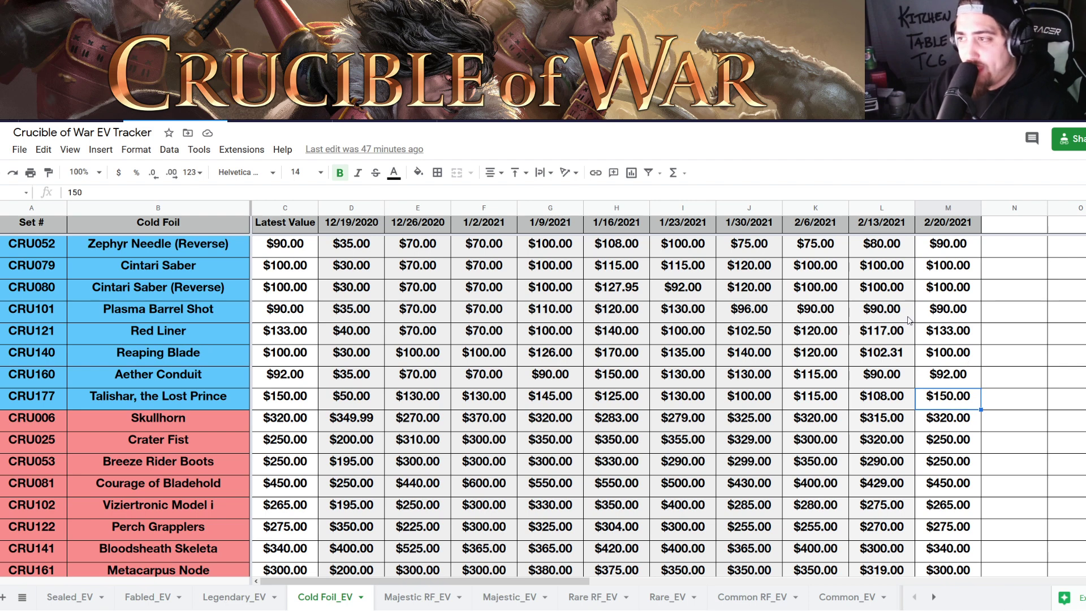
# Go over the 2/20/2021 prices from Red Liner to Talishar, the Lost Prince again, returning up to Cintari Saber (Reverse).
pyautogui.click(945, 335)
pyautogui.click(949, 354)
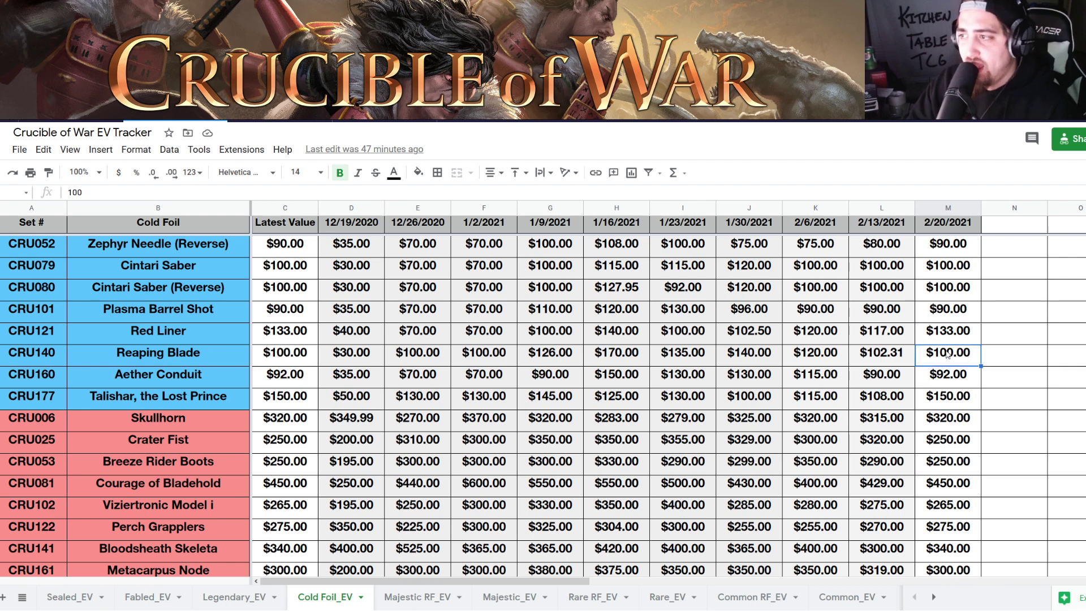
pyautogui.click(952, 381)
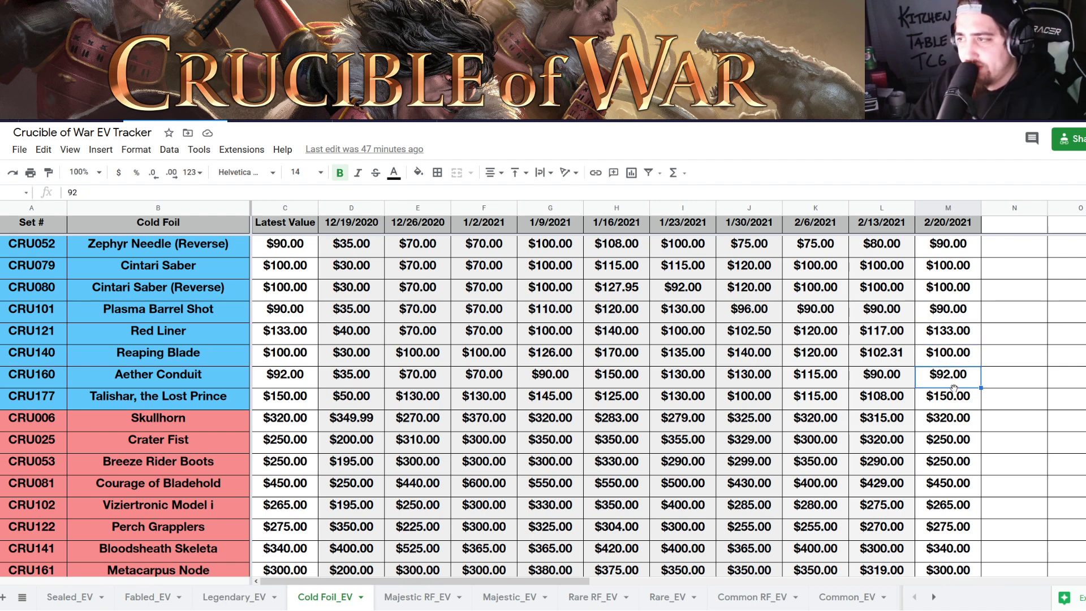
pyautogui.click(954, 392)
pyautogui.click(937, 385)
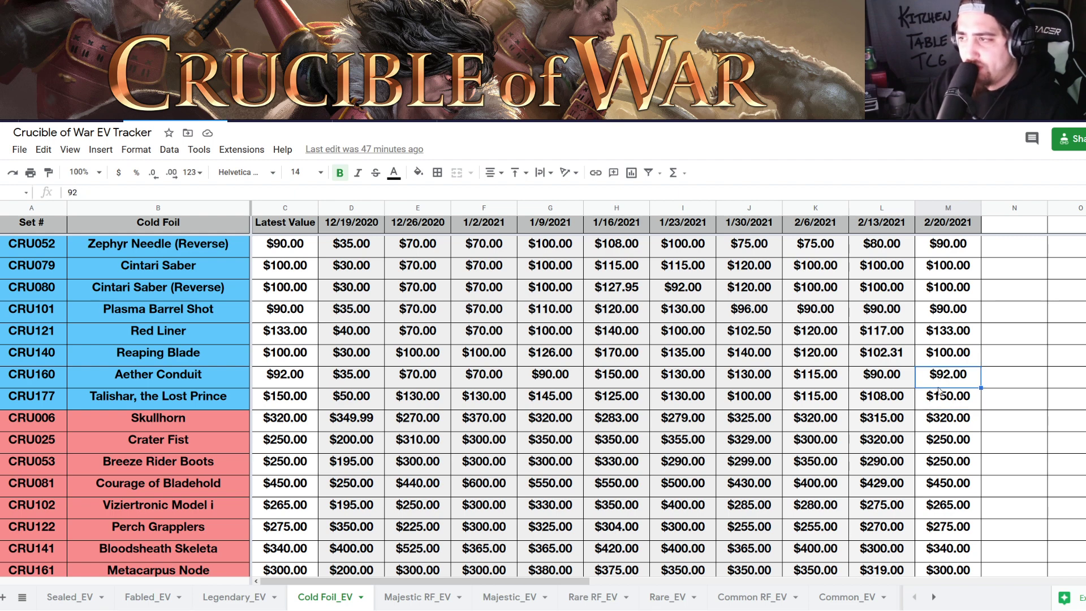
pyautogui.click(940, 357)
pyautogui.click(939, 338)
pyautogui.click(948, 292)
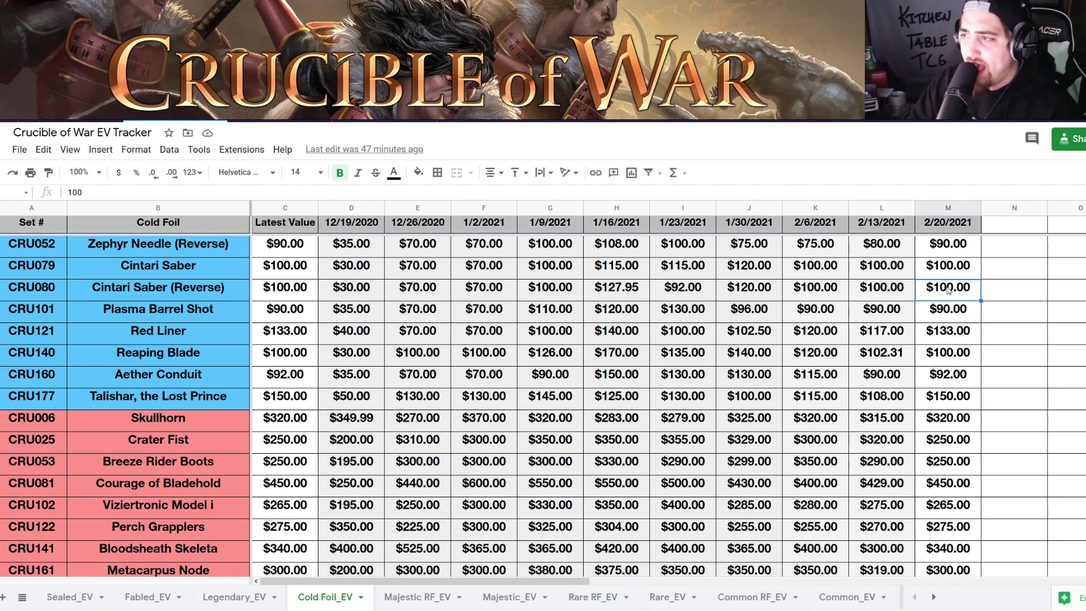
# Inspect the 2/20/2021 prices of Zephyr Needle and its reverse, Harmonized Kodachi (Reverse), Cintari Saber and Sledge of Anvilheim.
pyautogui.scroll(2, 954, 349)
pyautogui.click(958, 336)
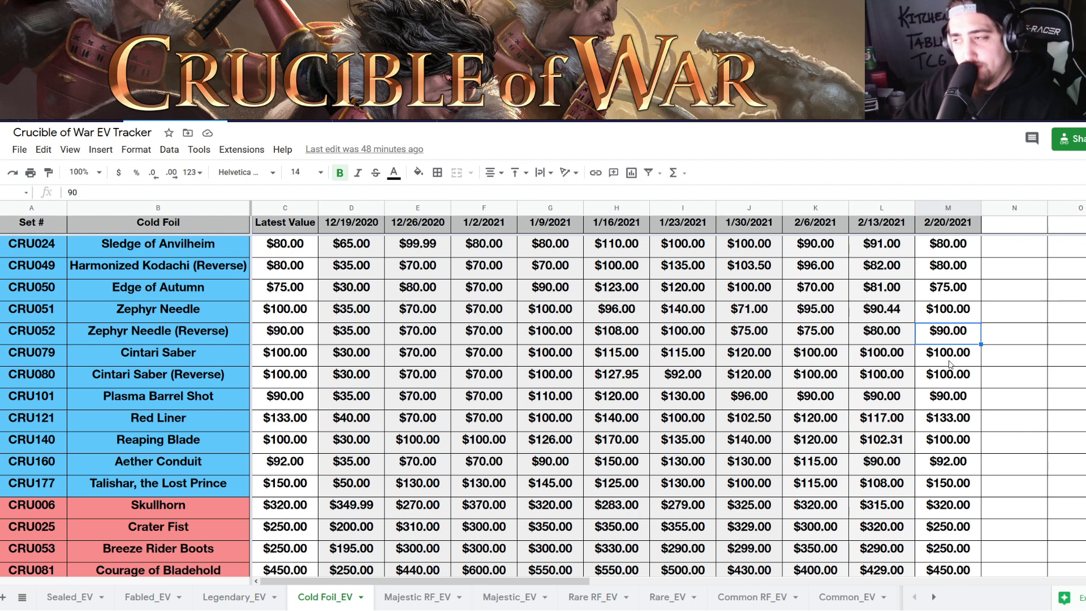
pyautogui.click(955, 272)
pyautogui.click(959, 316)
pyautogui.click(976, 359)
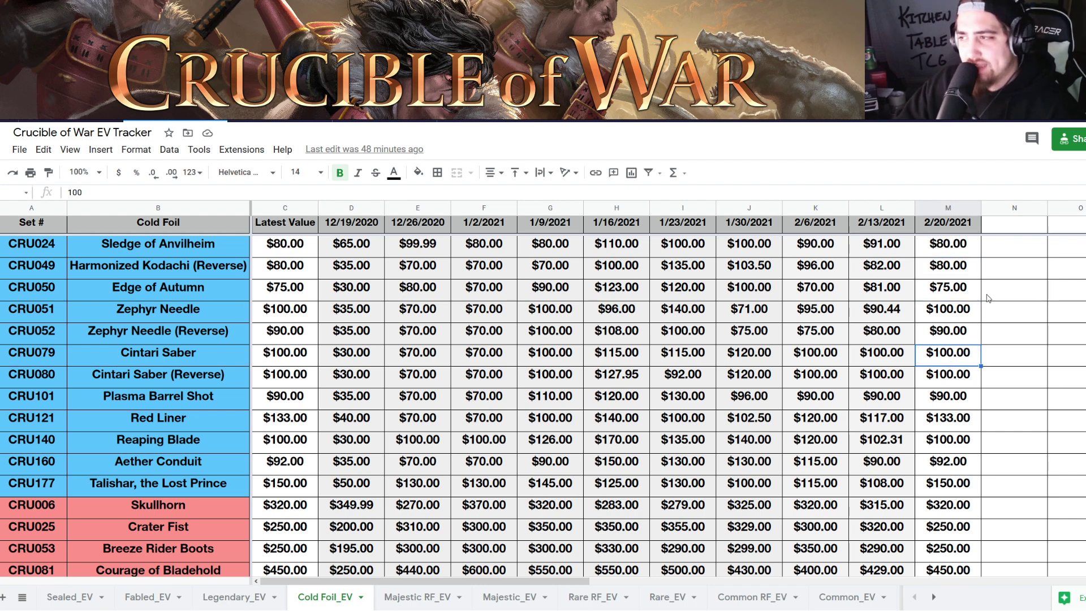
pyautogui.click(974, 252)
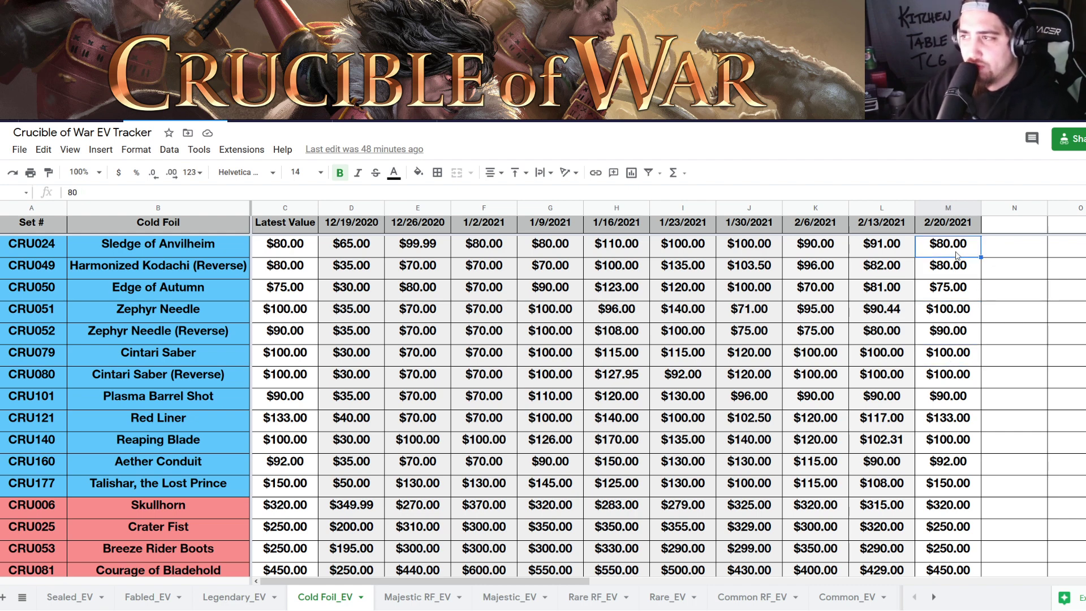
# Review the 2/20/2021 weapon prices from Harmonized Kodachi (Reverse) down to Plasma Barrel Shot.
pyautogui.scroll(-3, 956, 255)
pyautogui.scroll(4, 945, 314)
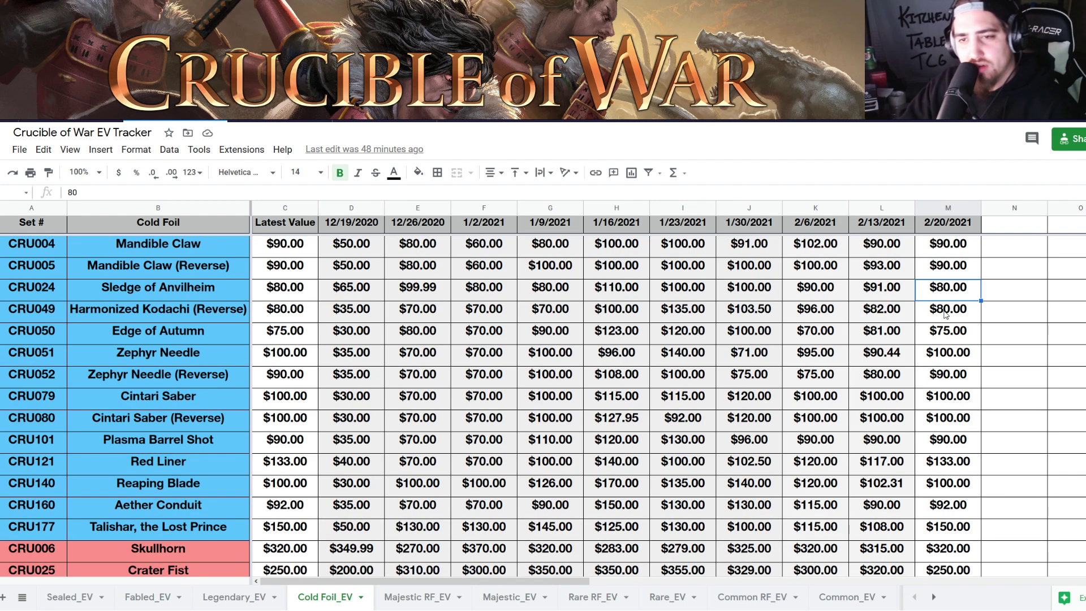
pyautogui.click(945, 308)
pyautogui.click(946, 353)
pyautogui.click(945, 375)
pyautogui.click(946, 417)
pyautogui.click(945, 442)
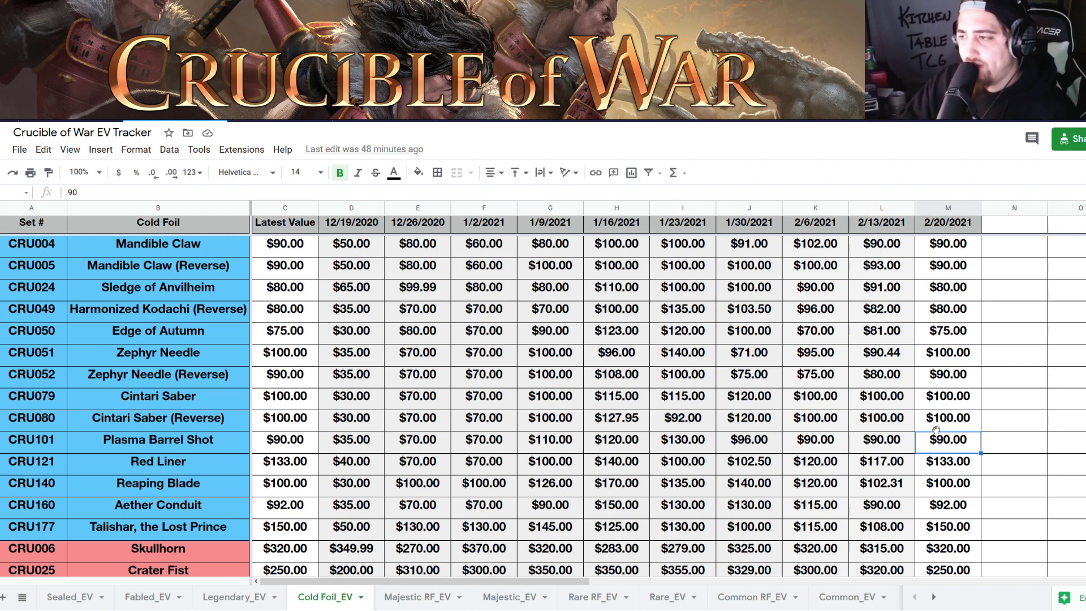
# Examine the 2/20/2021 prices of the cold foil equipment cards Breeze Rider Boots, Crater Fist and Skullhorn.
pyautogui.scroll(-3, 931, 423)
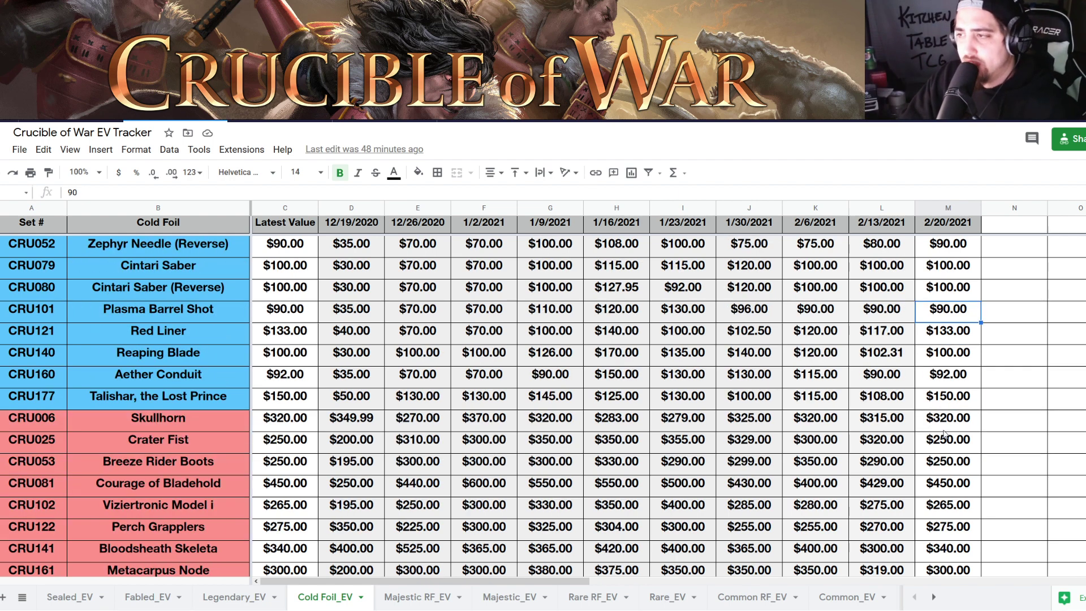
pyautogui.scroll(-3, 943, 434)
pyautogui.scroll(2, 950, 396)
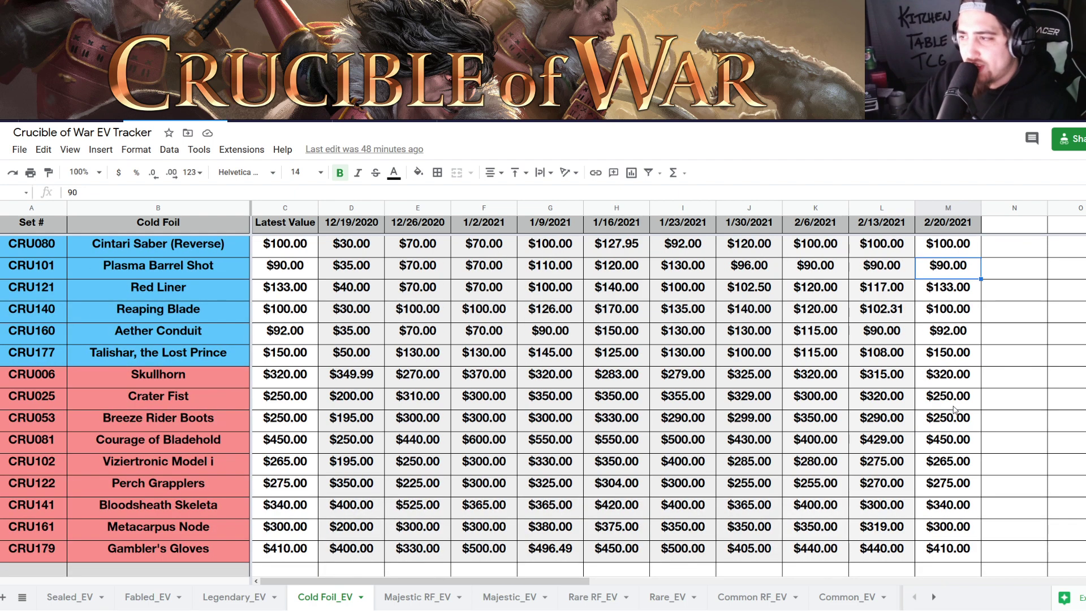
pyautogui.scroll(-1, 953, 372)
pyautogui.click(953, 372)
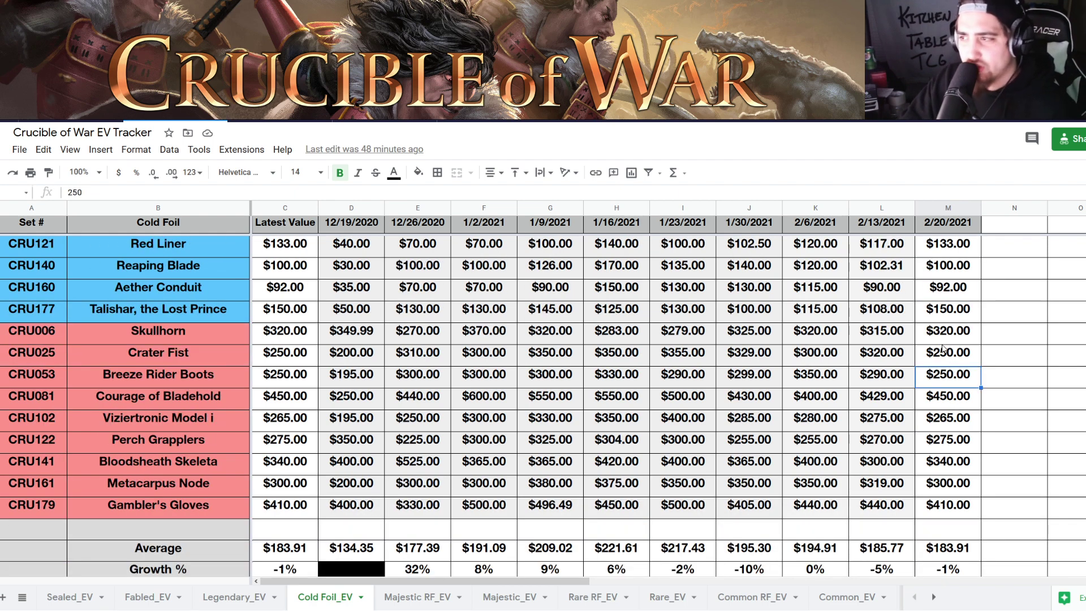
pyautogui.press('Up')
pyautogui.press('Up')
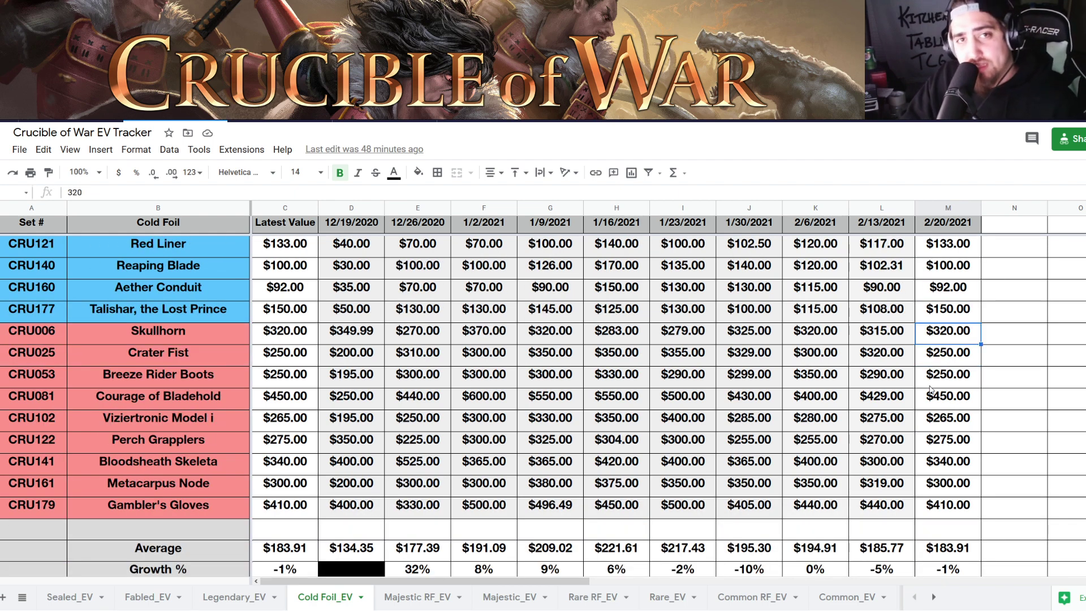
# Review the 2/20/2021 prices of Viziertronic Model i, Perch Grapplers, Bloodsheath Skeleta and Metacarpus Node.
pyautogui.click(936, 380)
pyautogui.click(953, 421)
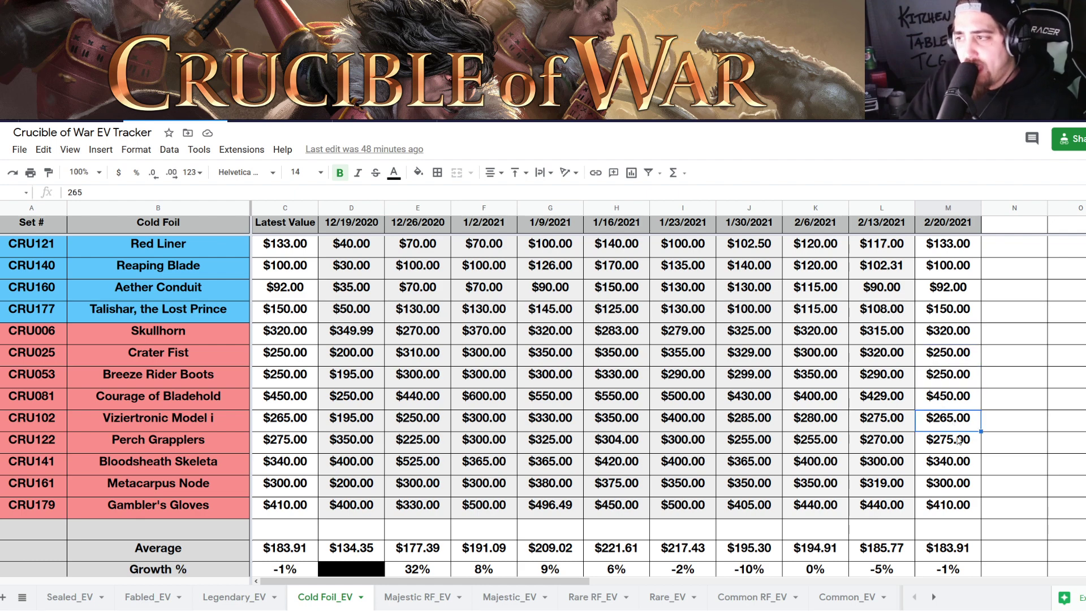
pyautogui.click(958, 440)
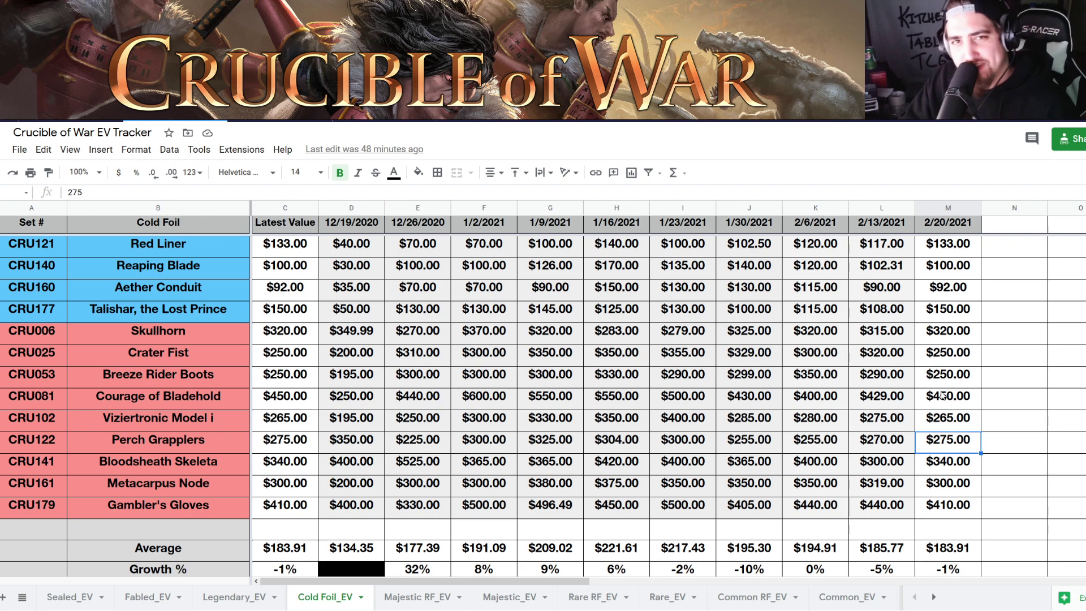
pyautogui.click(956, 467)
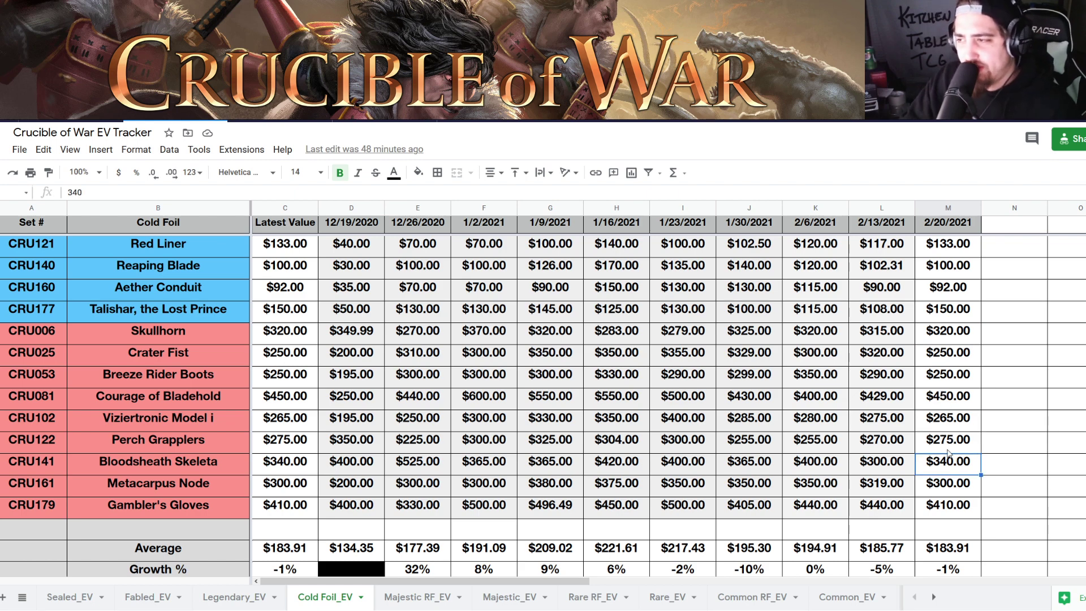
pyautogui.click(953, 452)
pyautogui.click(957, 467)
pyautogui.click(955, 487)
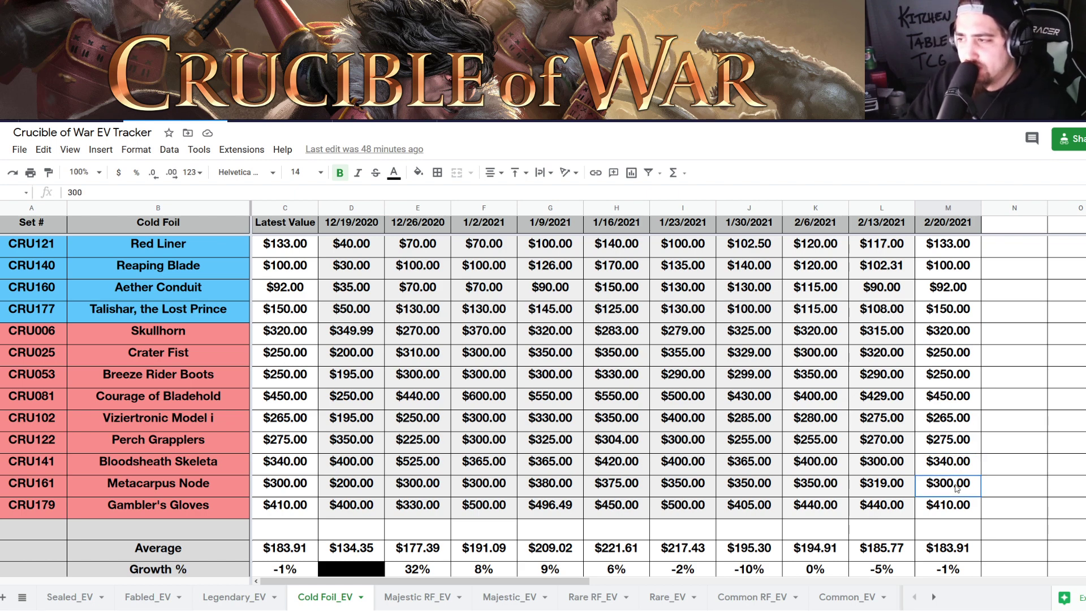
# Compare the 2/20/2021 prices of Courage of Bladehold, Breeze Rider Boots, Crater Fist and Bloodsheath Skeleta.
pyautogui.click(952, 401)
pyautogui.click(949, 376)
pyautogui.click(948, 358)
pyautogui.click(948, 385)
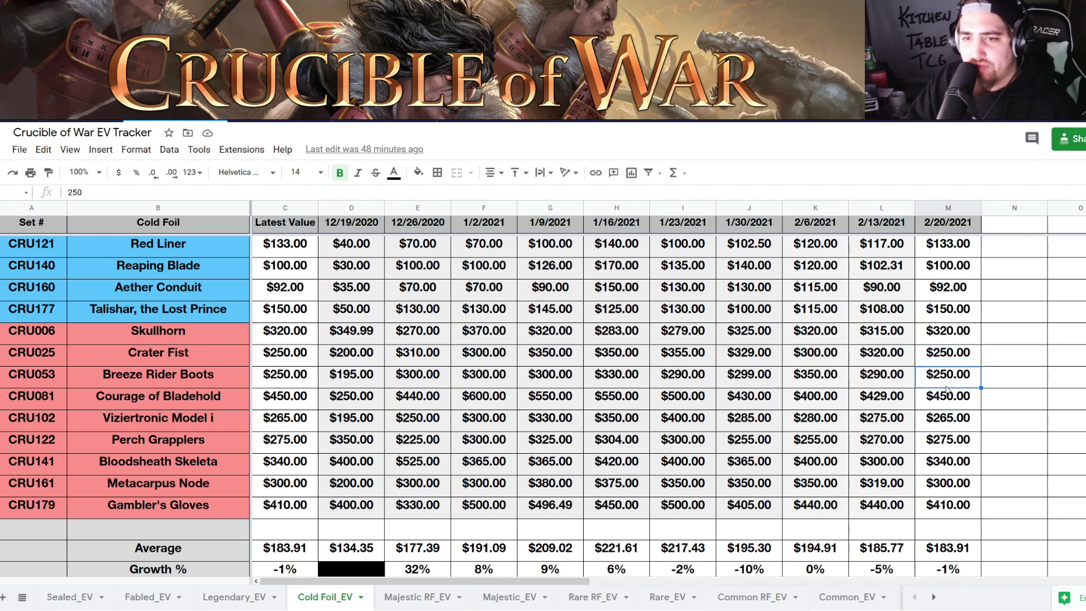
pyautogui.click(948, 407)
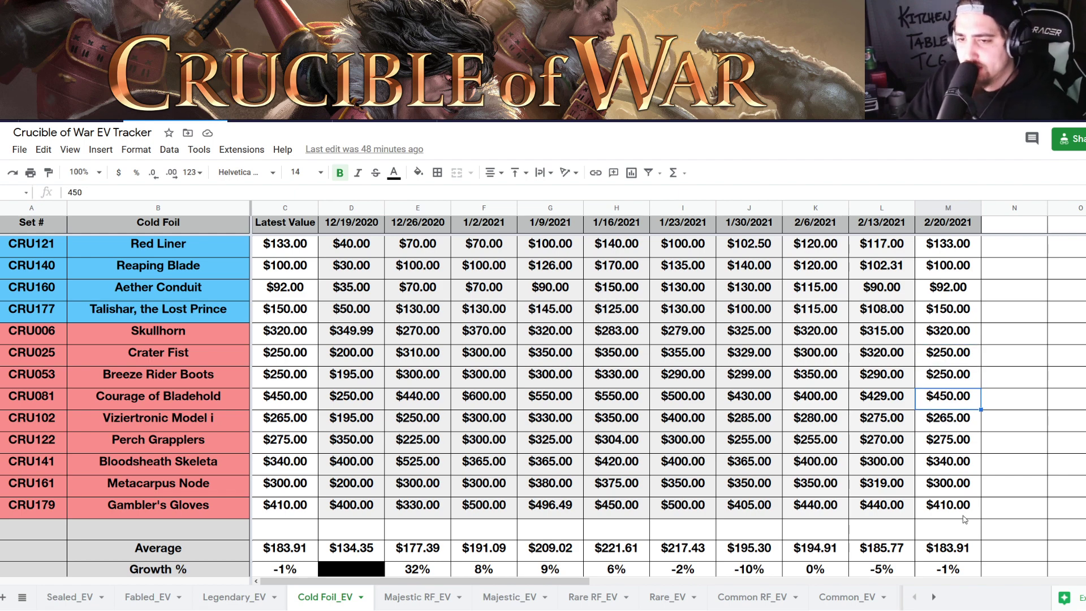
pyautogui.click(955, 470)
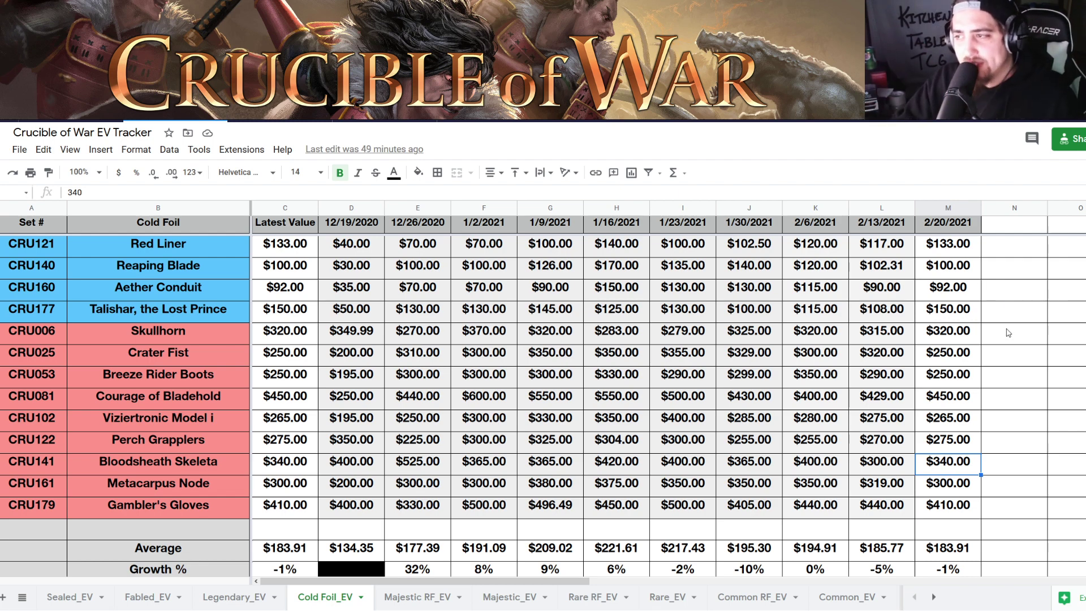
# Compare Crater Fist's 2/20/2021 price with that of Breeze Rider Boots.
pyautogui.click(948, 376)
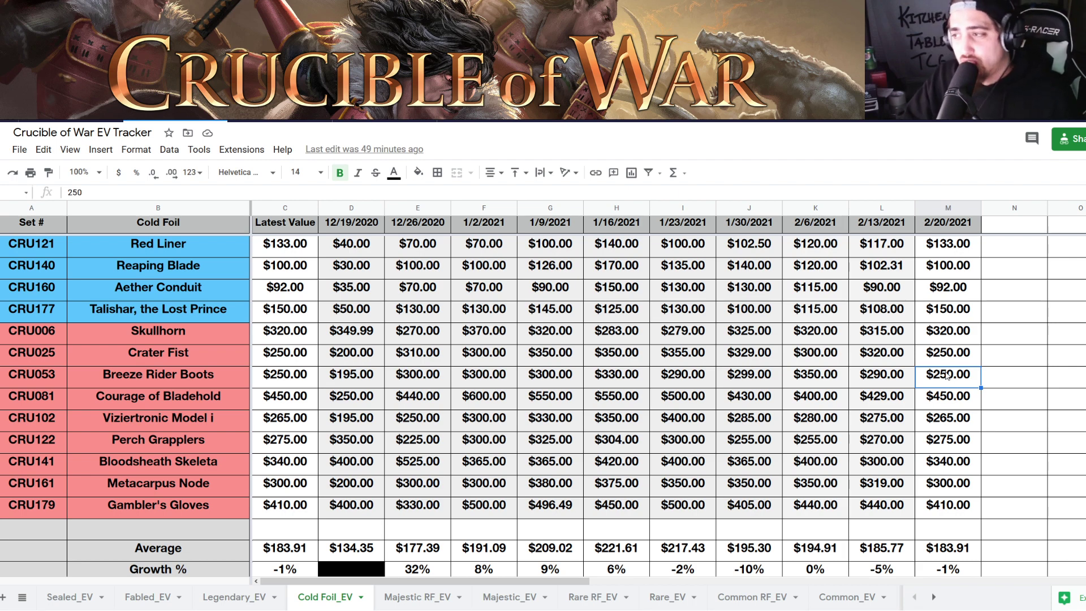
pyautogui.click(963, 361)
pyautogui.click(963, 375)
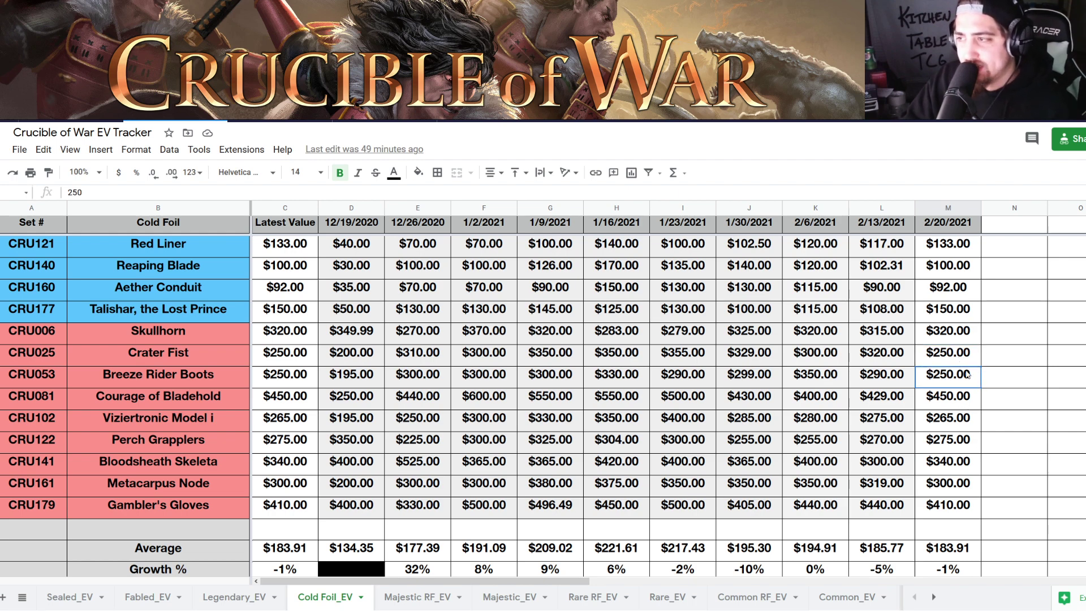
pyautogui.click(967, 357)
pyautogui.click(966, 373)
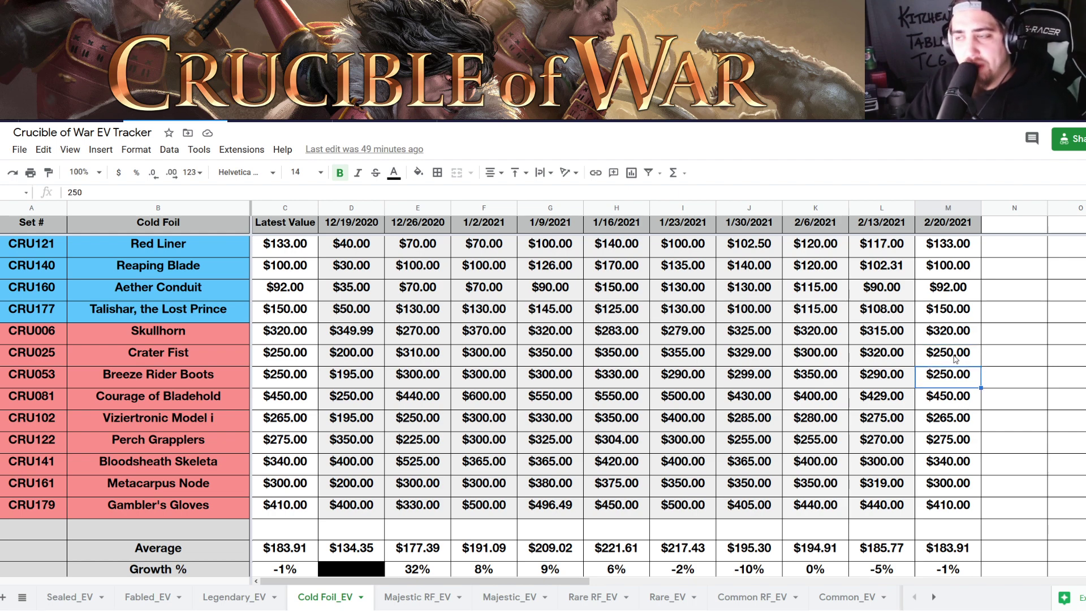
pyautogui.click(955, 358)
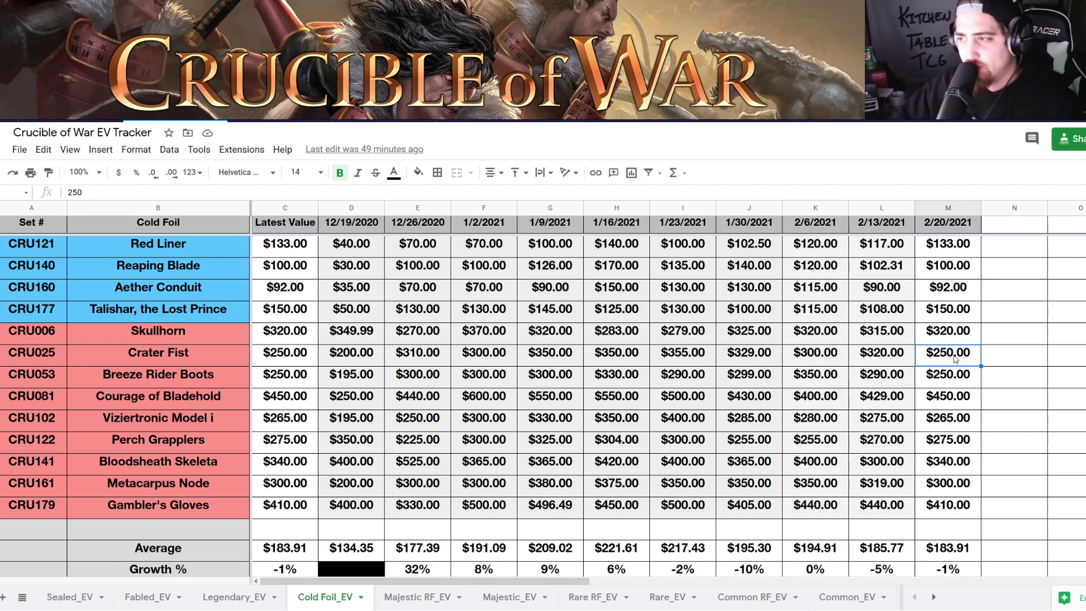
# Check the 2/20/2021 prices between Courage of Bladehold and Talishar, the Lost Prince, returning to Crater Fist.
pyautogui.click(947, 380)
pyautogui.click(946, 403)
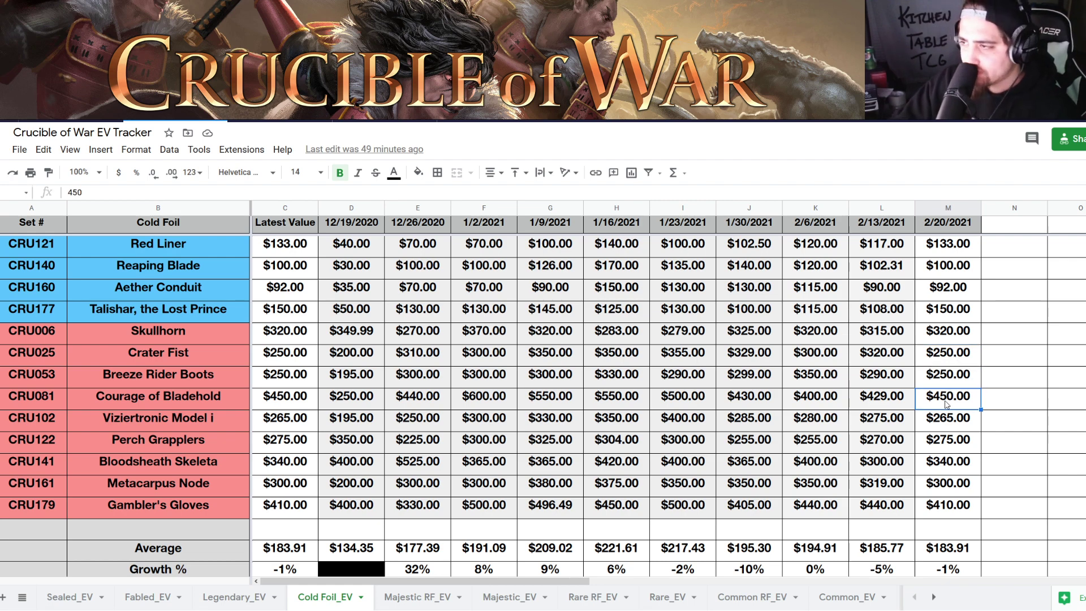
pyautogui.click(949, 411)
pyautogui.click(947, 390)
pyautogui.click(937, 353)
pyautogui.click(939, 324)
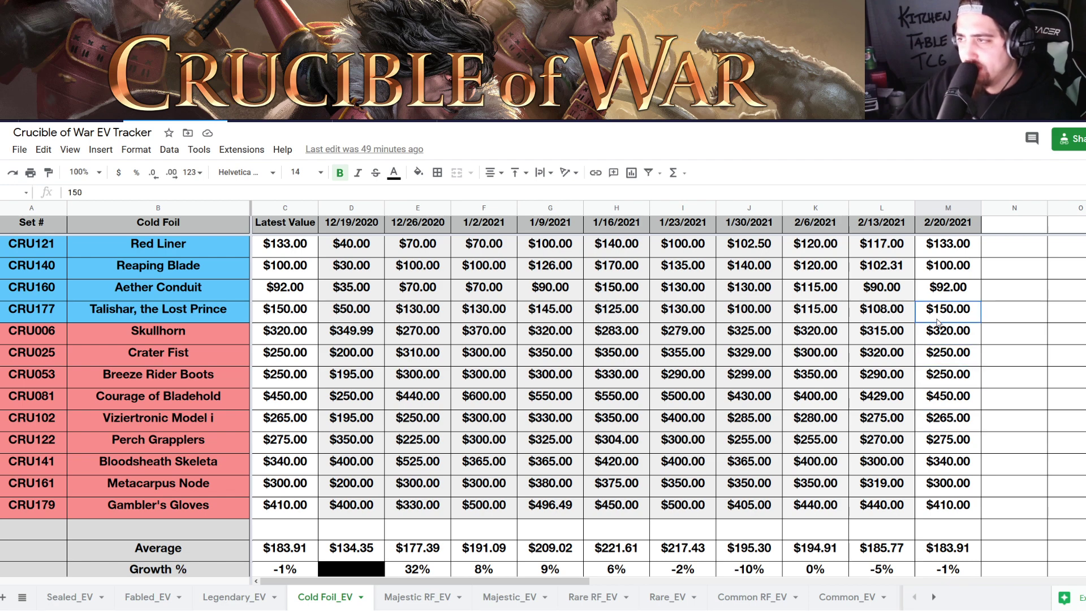
pyautogui.click(942, 353)
pyautogui.click(935, 377)
pyautogui.click(935, 361)
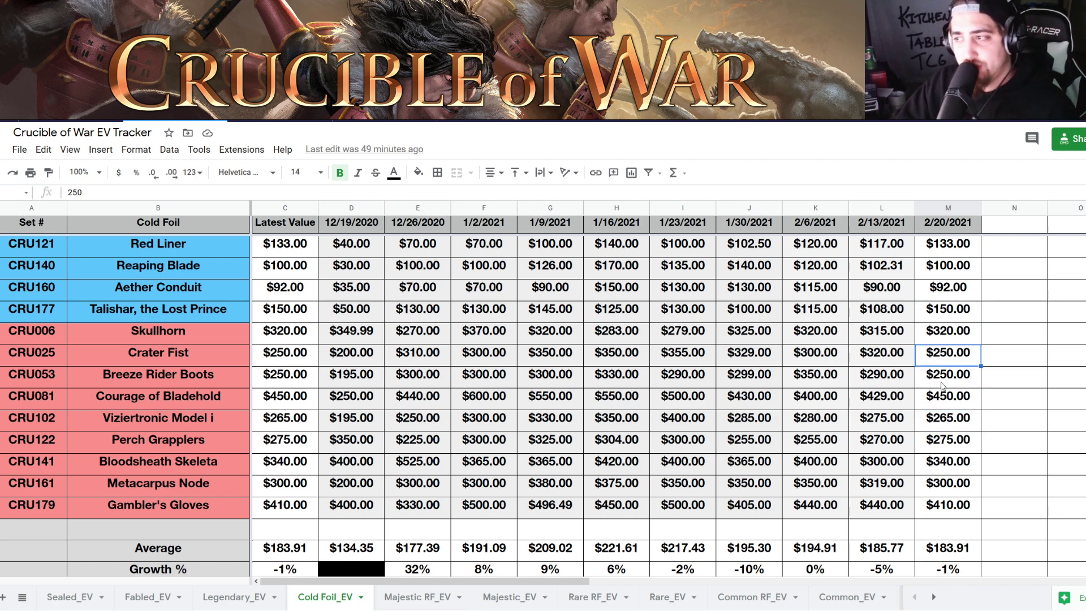
# Trace the price history of Breeze Rider Boots from 2/20/2021 back to 1/23/2021.
pyautogui.click(940, 388)
pyautogui.click(885, 372)
pyautogui.click(744, 376)
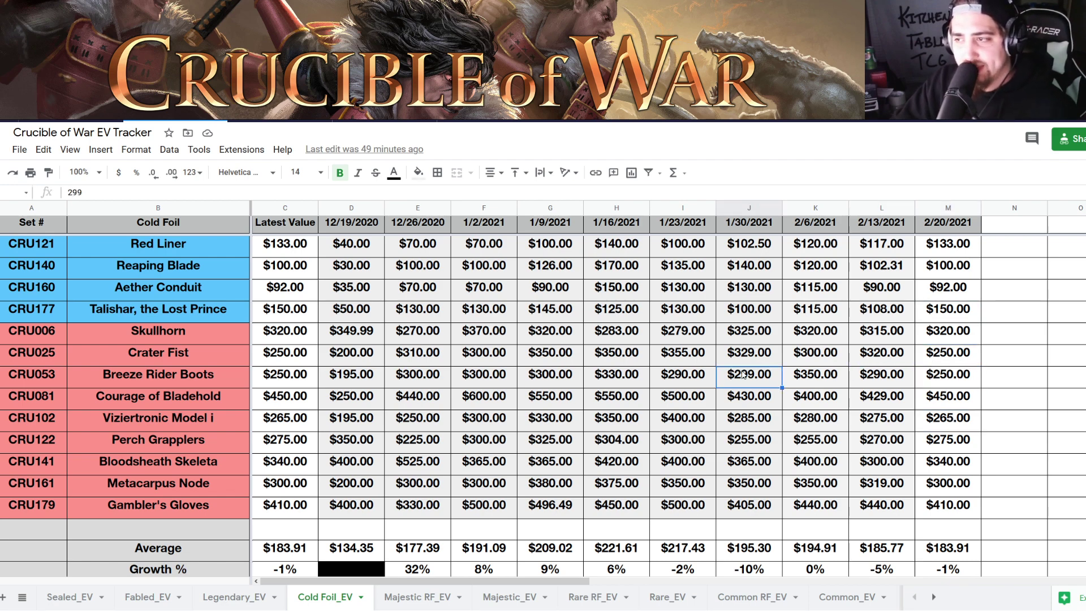
pyautogui.click(699, 375)
pyautogui.click(728, 376)
pyautogui.click(804, 370)
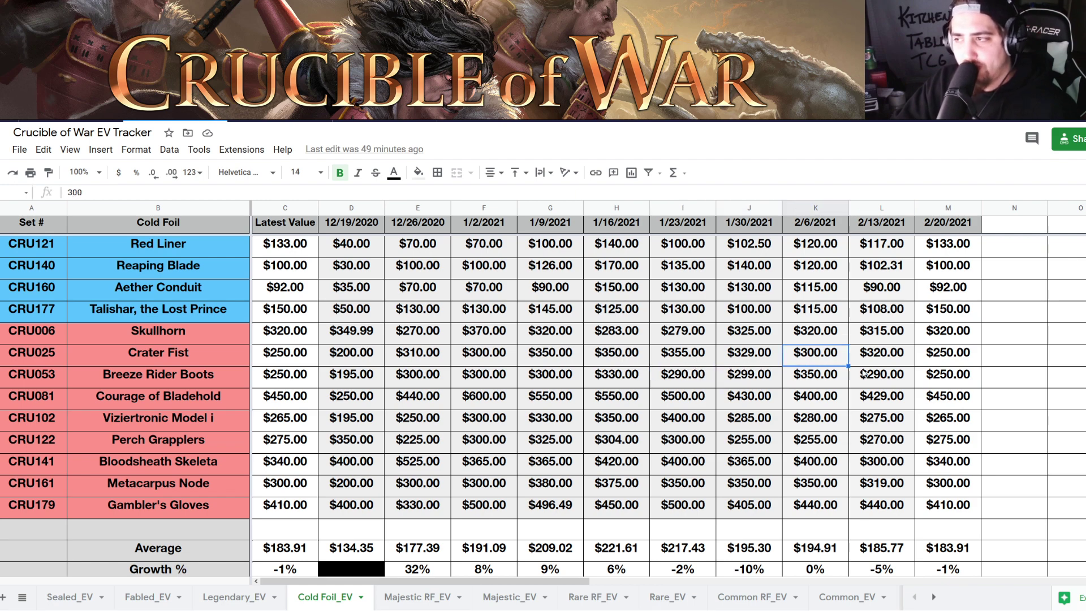
# Compare the 2/6/2021 and 2/13/2021 prices of Breeze Rider Boots and Crater Fist.
pyautogui.click(881, 379)
pyautogui.click(812, 379)
pyautogui.click(879, 377)
pyautogui.click(874, 357)
pyautogui.click(832, 361)
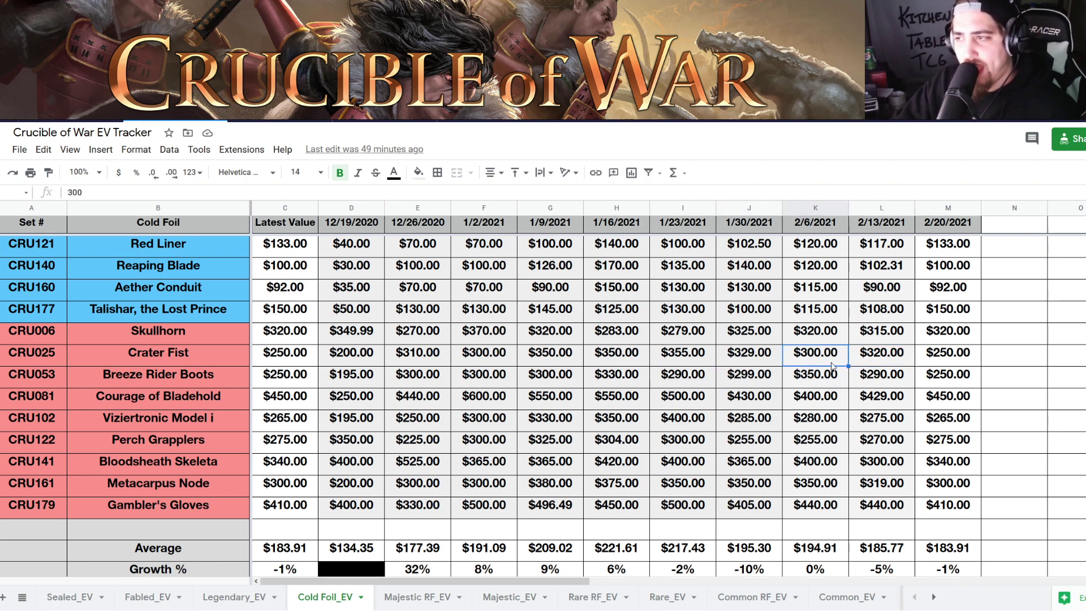
# Follow Breeze Rider Boots' prices from 2/6/2021 to 2/20/2021 and compare the last one with Crater Fist's.
pyautogui.click(857, 375)
pyautogui.click(844, 376)
pyautogui.click(940, 369)
pyautogui.click(938, 362)
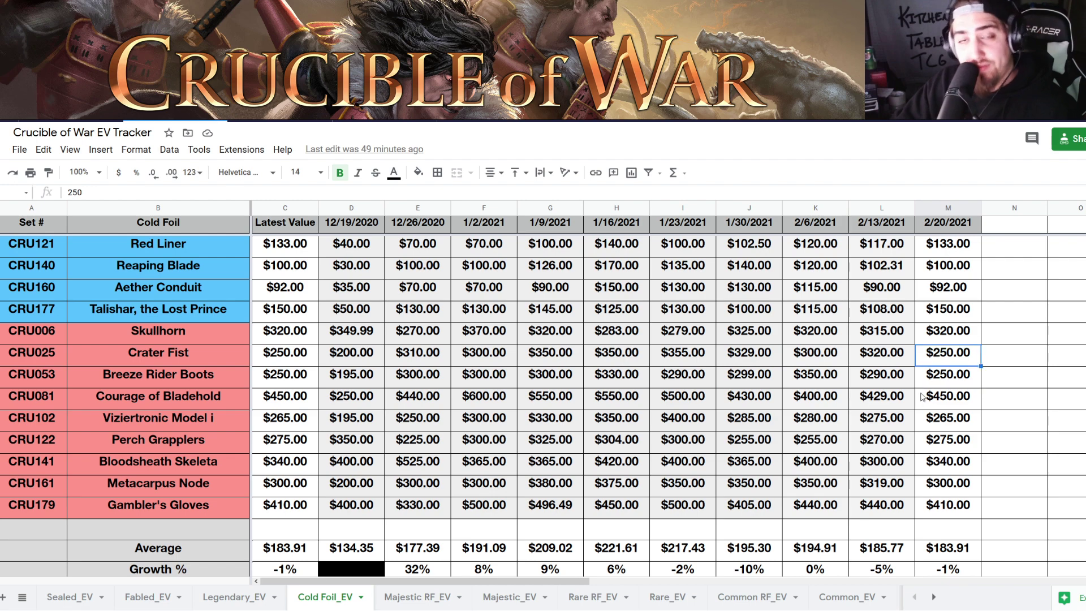
# Check the 2/20/2021 prices of Gambler's Gloves and Metacarpus Node.
pyautogui.scroll(-2, 911, 434)
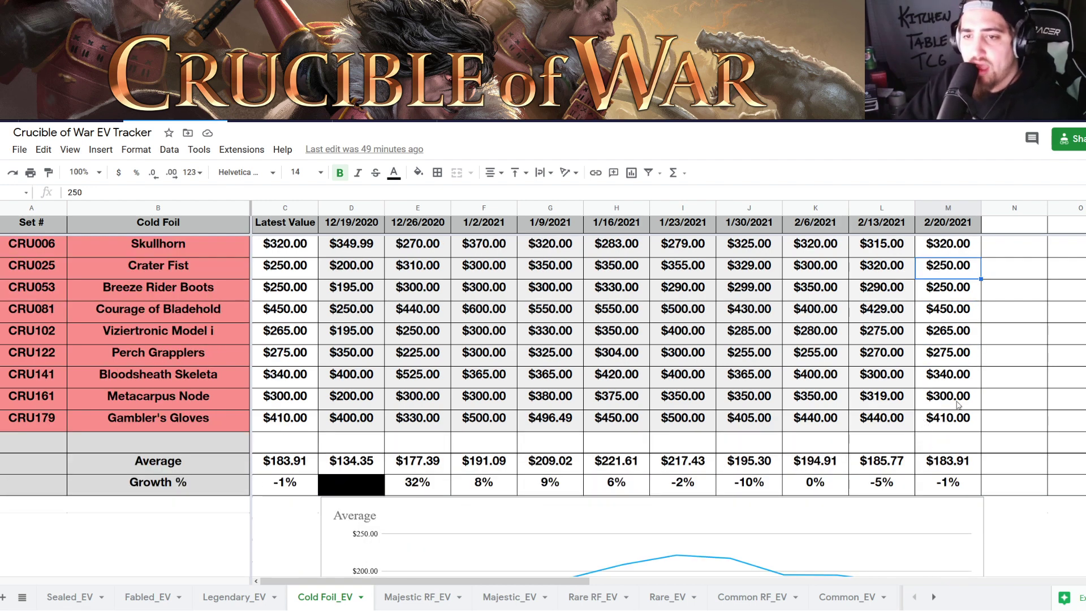
pyautogui.click(964, 422)
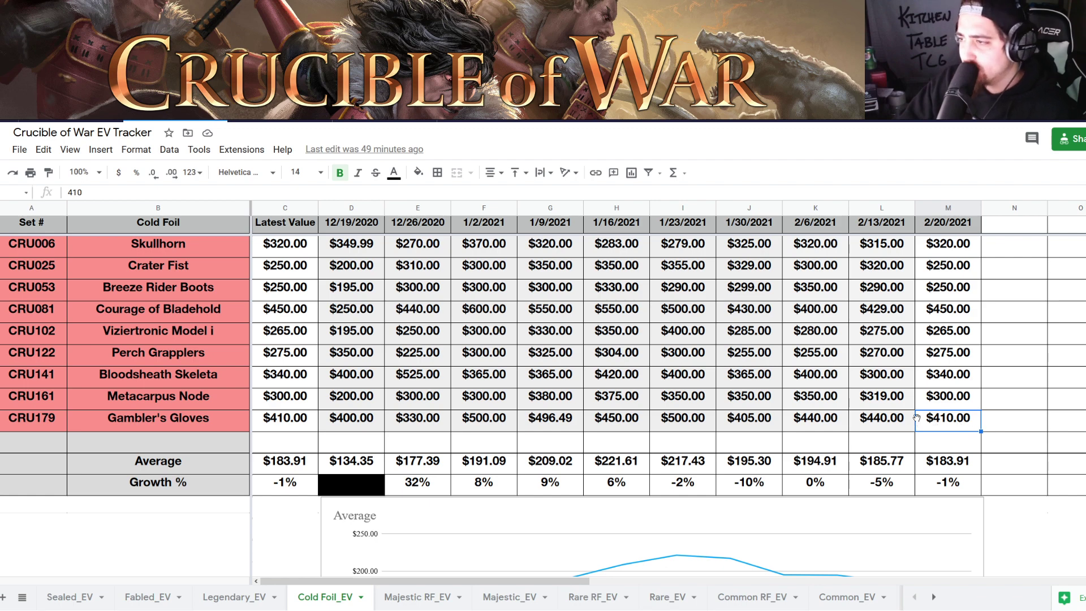
pyautogui.click(945, 406)
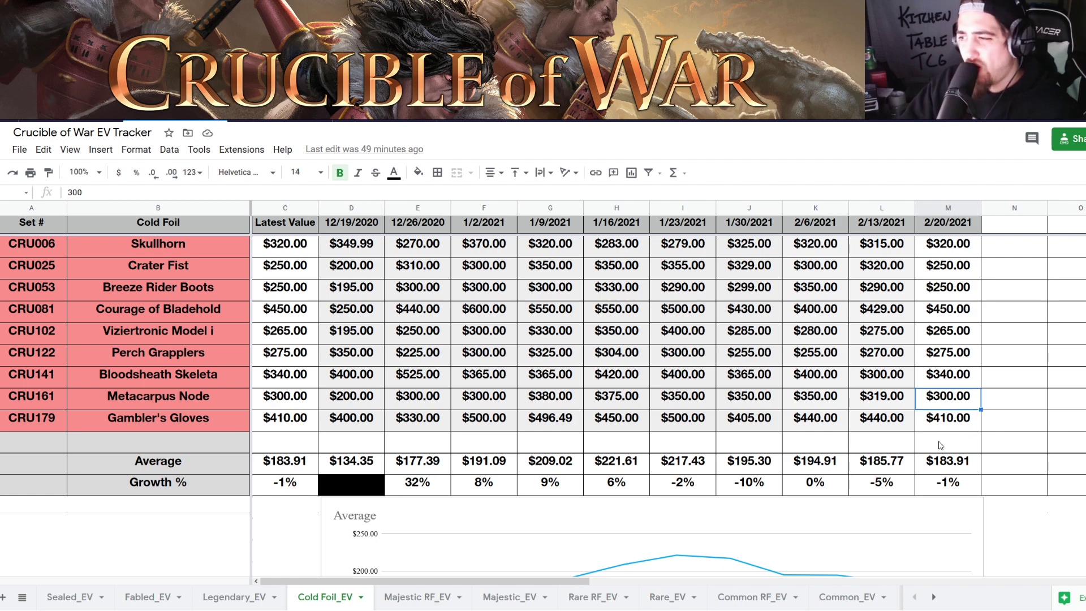
# Inspect the cold foil Average and Growth % figures for 2/20/2021.
pyautogui.click(949, 490)
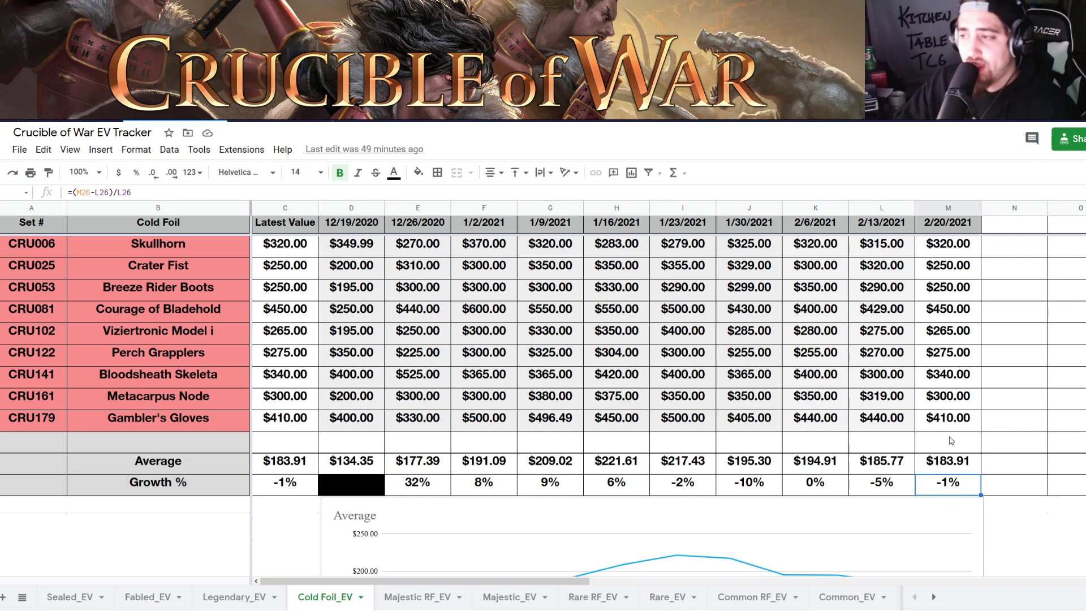
pyautogui.click(959, 470)
pyautogui.click(956, 486)
# View the cold foil Average chart and compare the Growth % figures between 1/23/2021 and 2/20/2021.
pyautogui.scroll(-3, 950, 489)
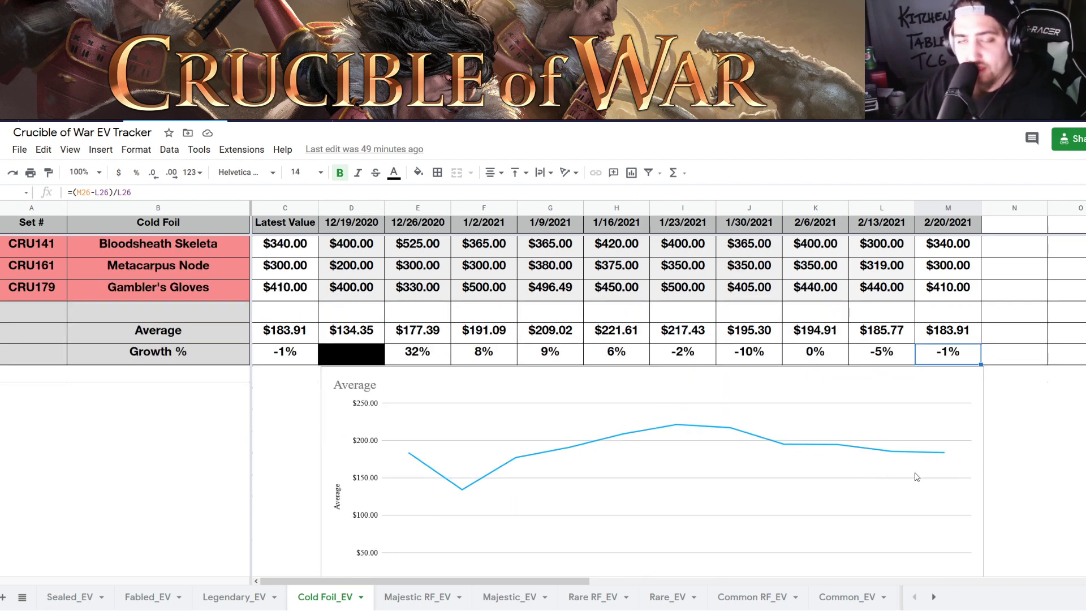
pyautogui.scroll(-3, 913, 480)
pyautogui.scroll(3, 911, 484)
pyautogui.click(762, 353)
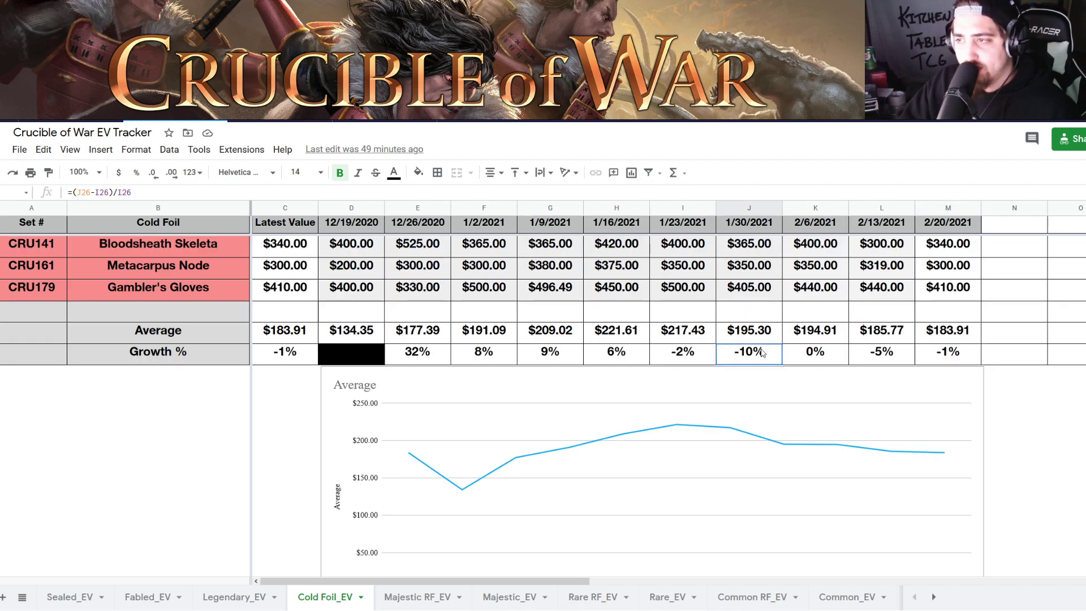
pyautogui.click(677, 360)
pyautogui.click(876, 357)
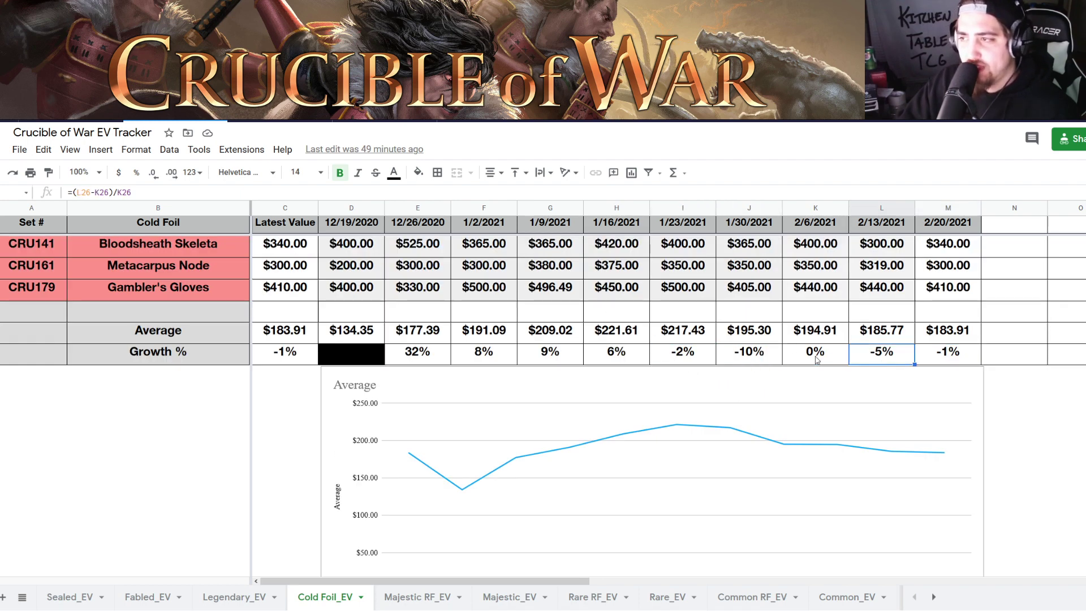
pyautogui.press('Right')
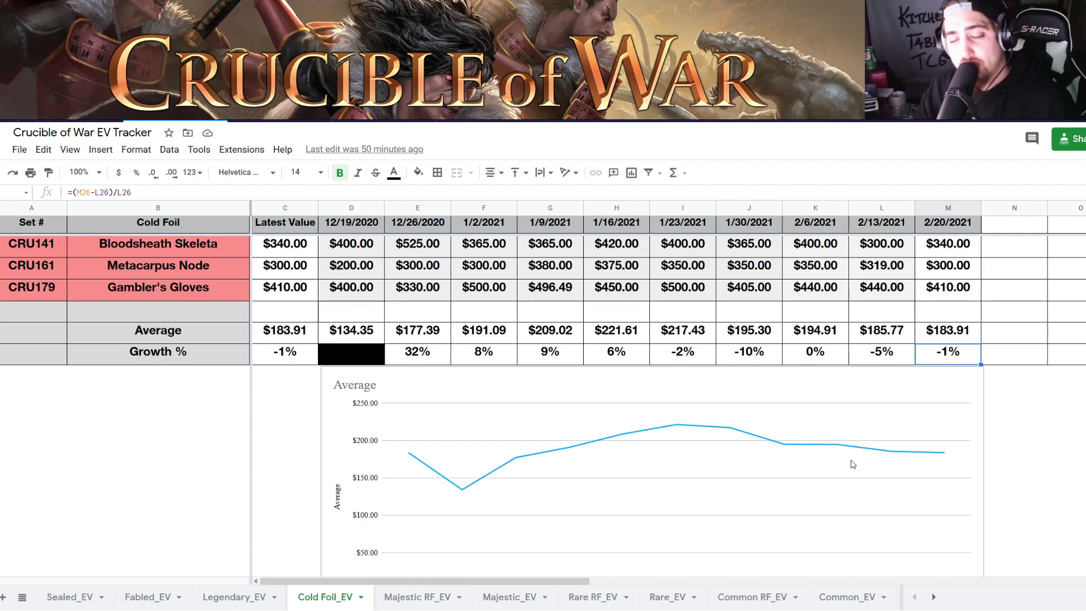
# Trace the cold foil Average back from 1/23/2021 through 1/16/2021 to 1/9/2021.
pyautogui.scroll(4, 815, 458)
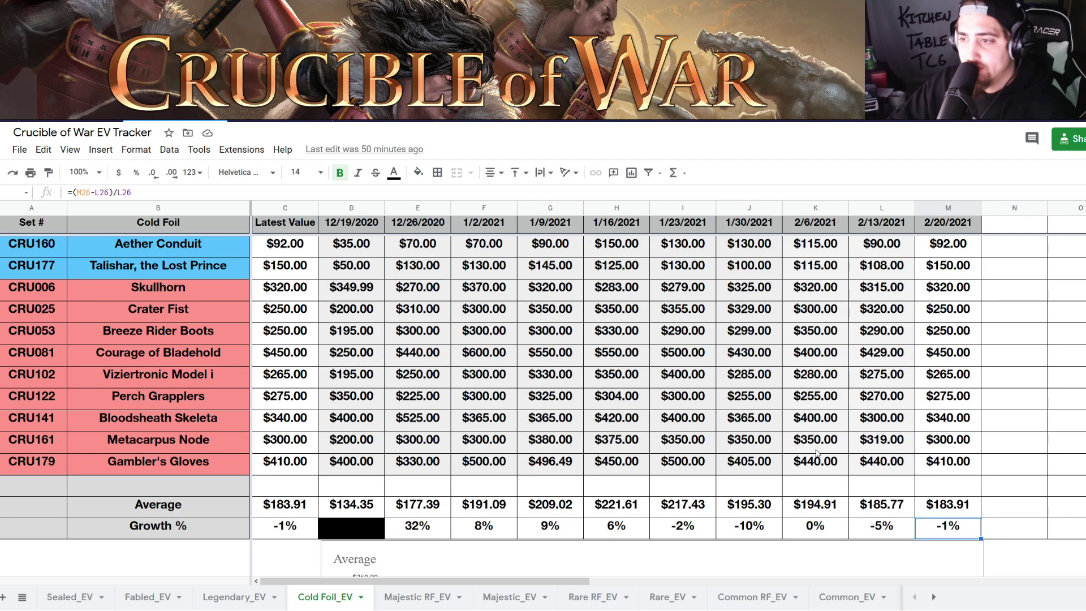
pyautogui.scroll(-2, 816, 453)
pyautogui.click(696, 403)
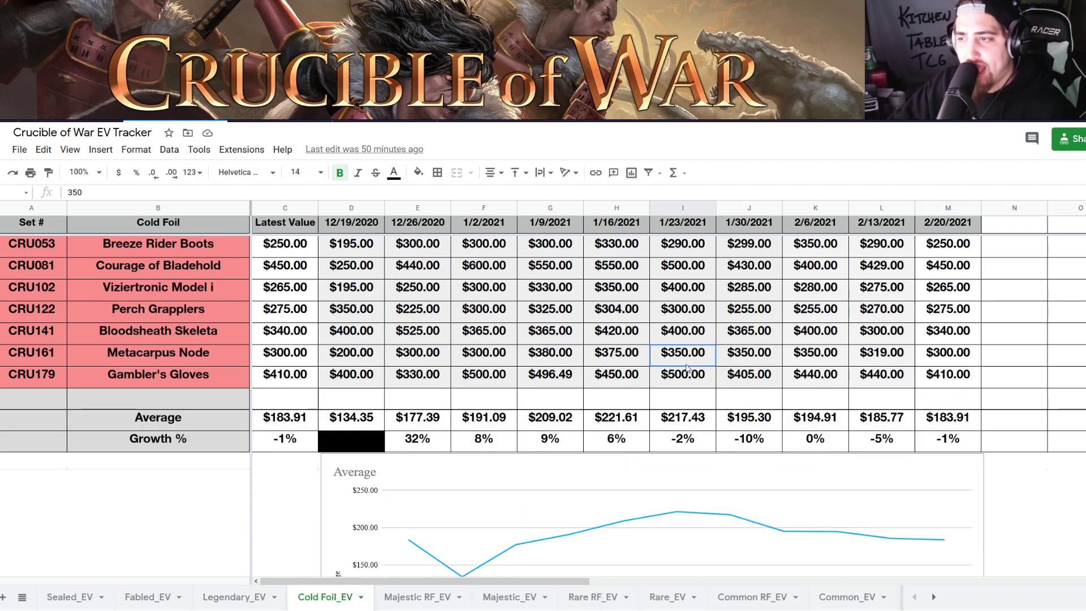
pyautogui.click(656, 420)
pyautogui.click(627, 419)
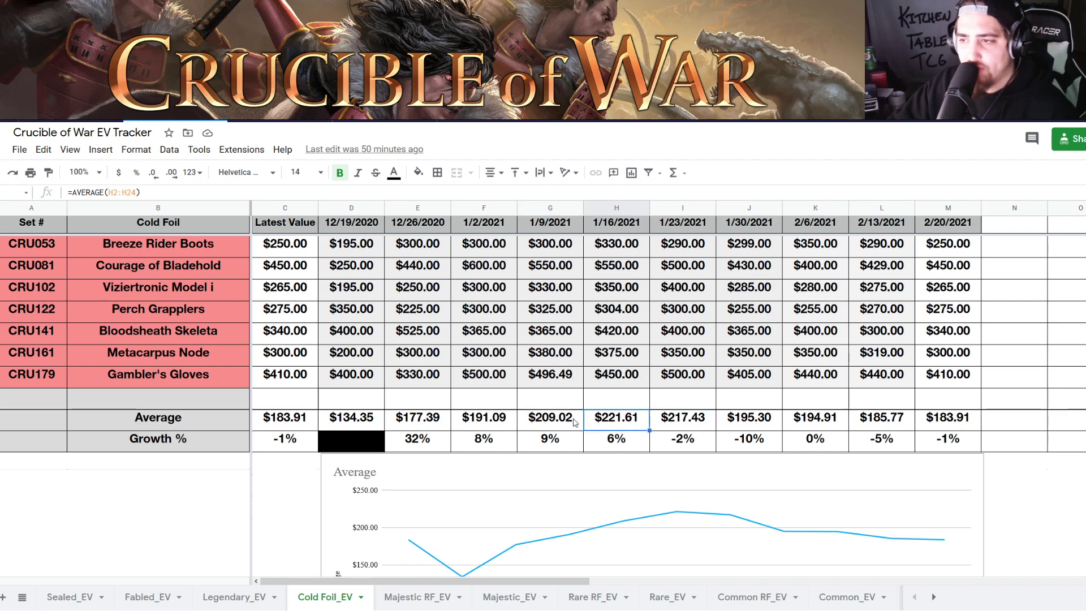
pyautogui.click(560, 431)
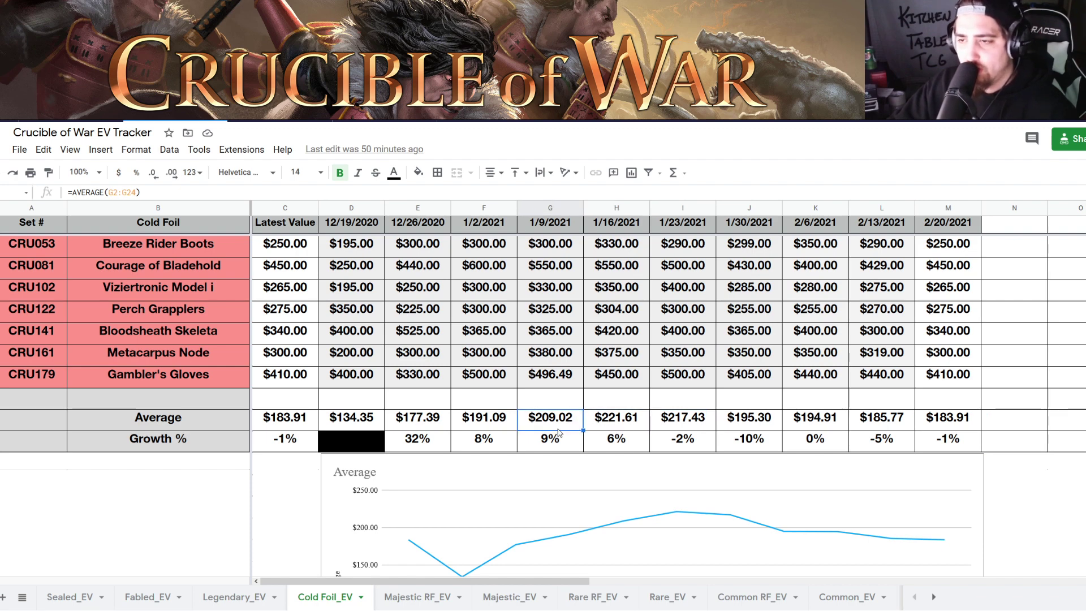
# Hide the Latest Value column on the Cold Foil sheet to exclude it from the Average chart, and select the chart.
pyautogui.scroll(-3, 661, 412)
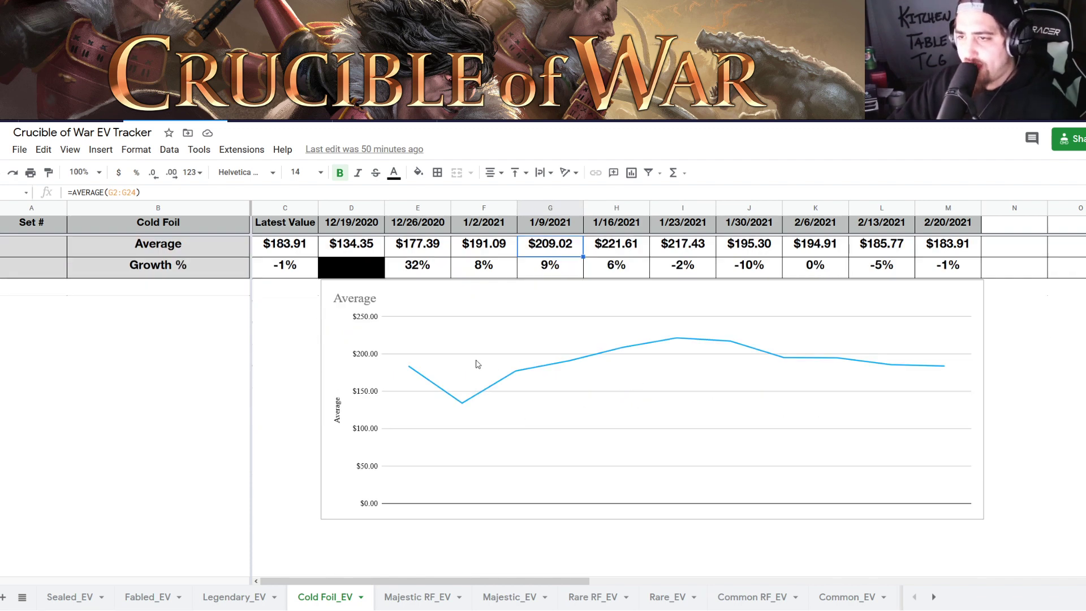
pyautogui.rightClick(284, 226)
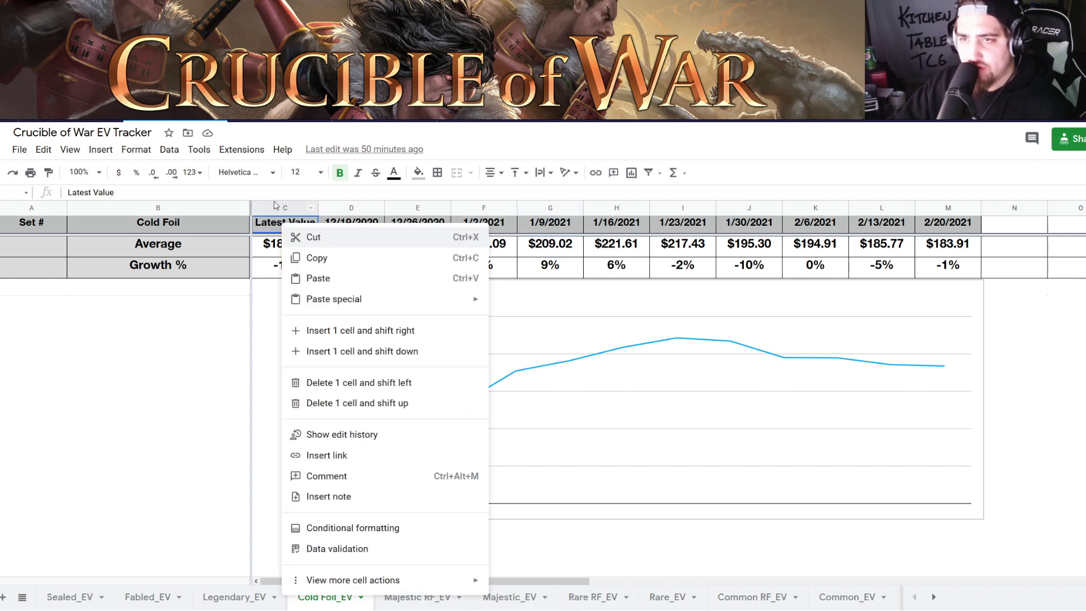
pyautogui.rightClick(274, 203)
pyautogui.click(341, 391)
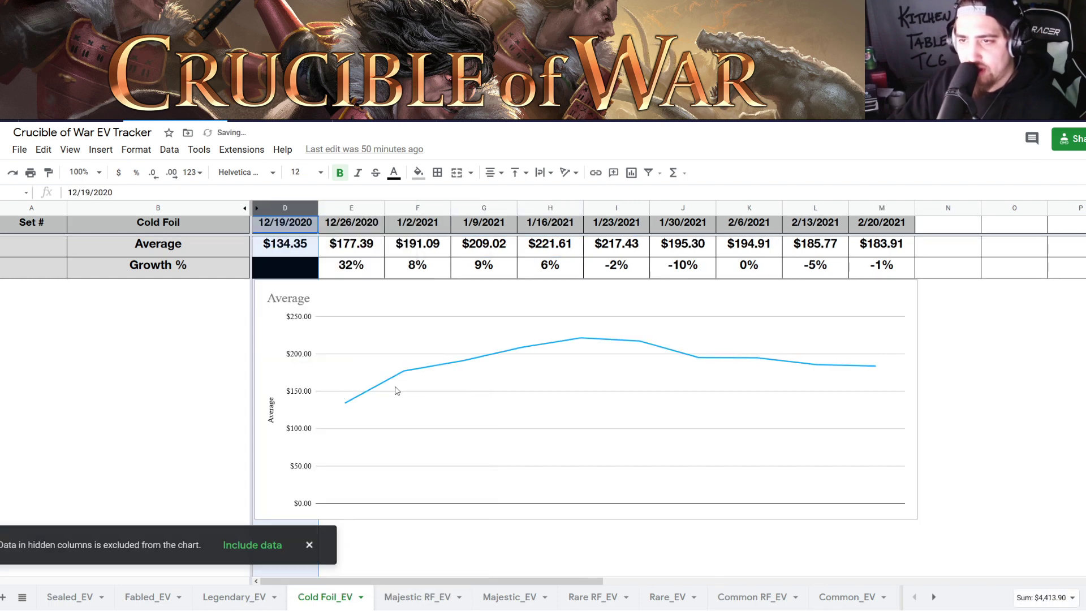
pyautogui.click(416, 396)
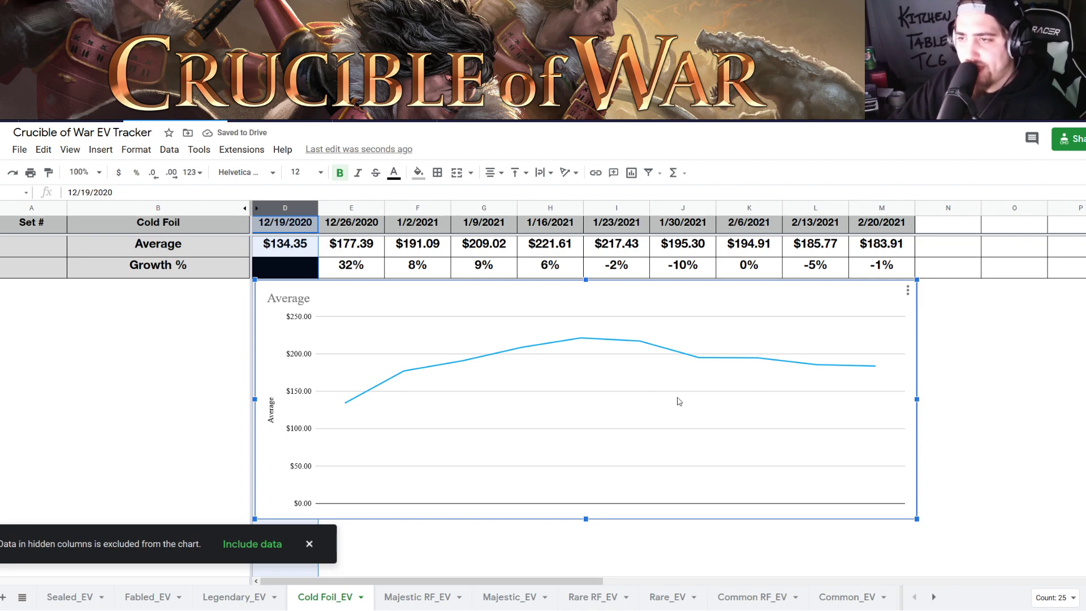
# Open the Majestic RF_EV sheet and check the 2/20/2021 prices of Dread Triptych RF and Chain Lightning RF.
pyautogui.click(413, 597)
pyautogui.scroll(-1, 892, 347)
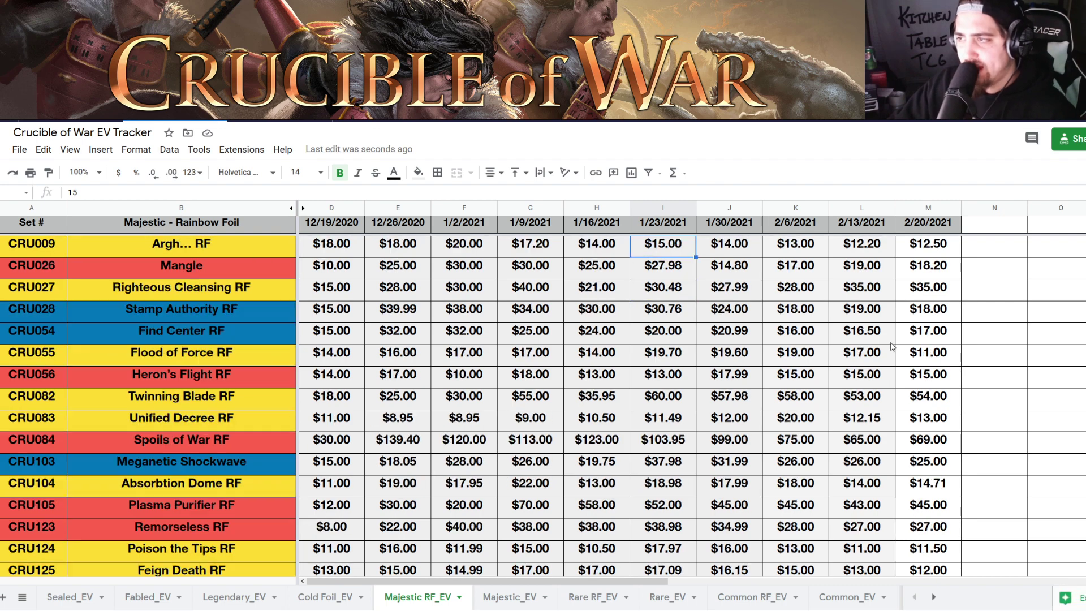
pyautogui.scroll(-4, 892, 347)
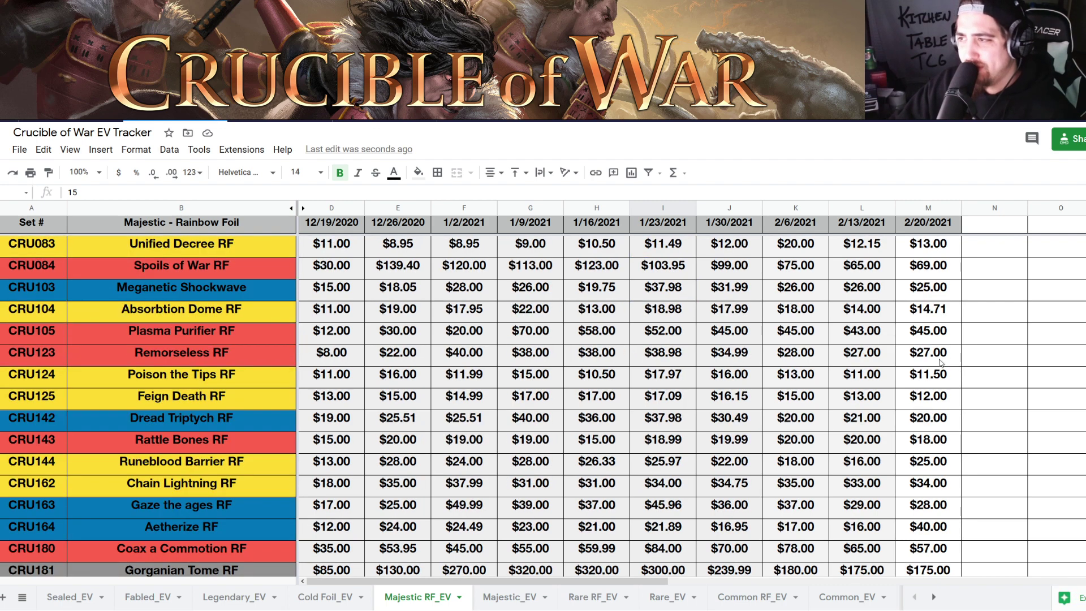
pyautogui.scroll(-1, 910, 373)
pyautogui.click(909, 377)
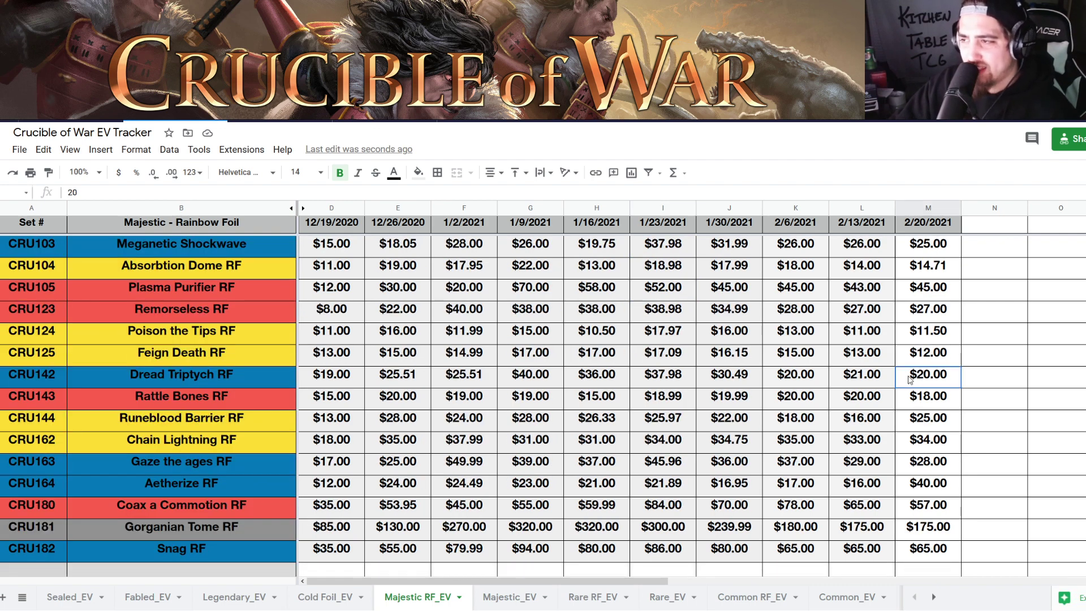
pyautogui.click(896, 438)
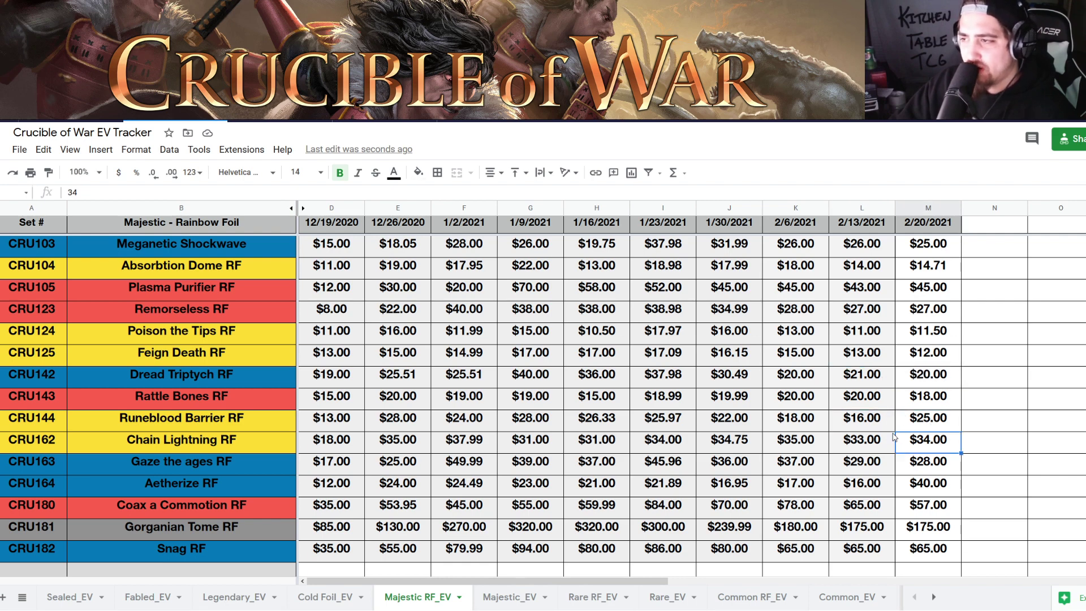
# Highlight the Runeblood Barrier RF row to examine its price history alongside Chain Lightning RF's 2/20/2021 price.
pyautogui.click(882, 436)
pyautogui.click(326, 433)
pyautogui.click(192, 424)
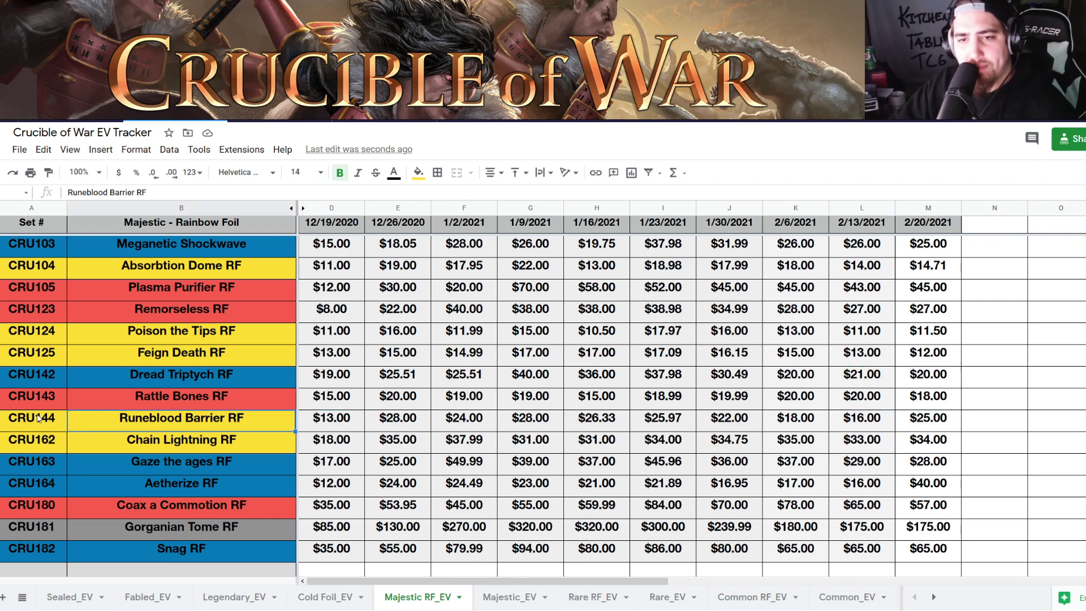
pyautogui.hotkey('shift', 'space')
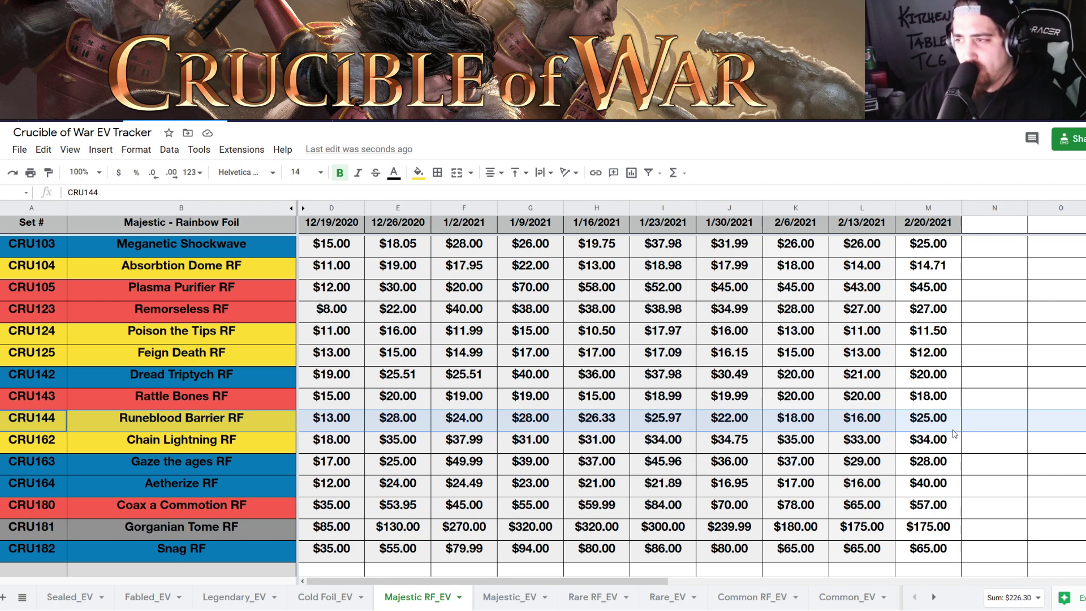
pyautogui.click(921, 423)
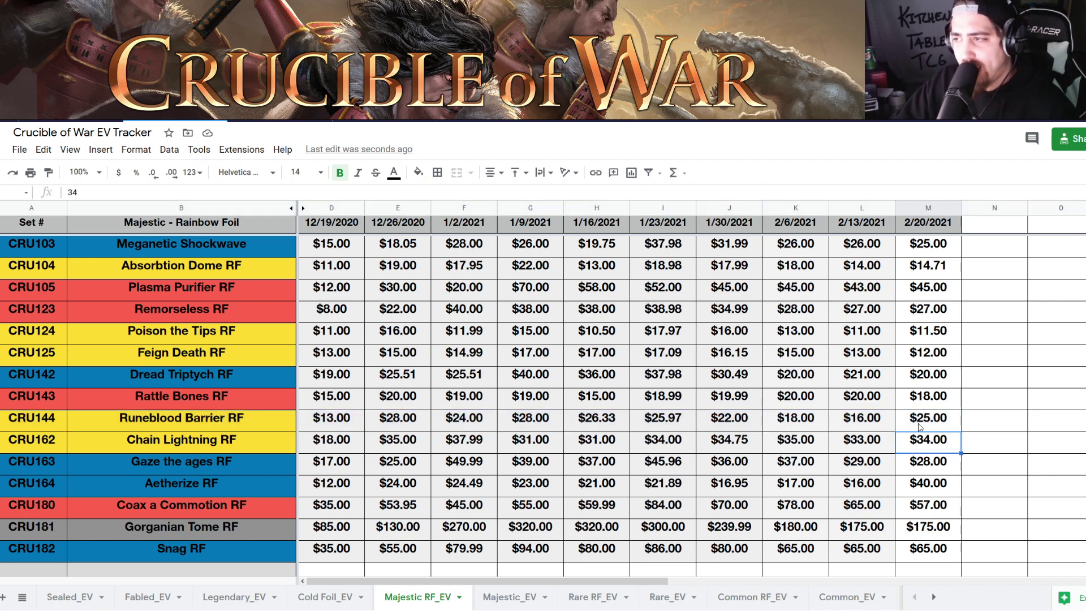
pyautogui.click(2, 424)
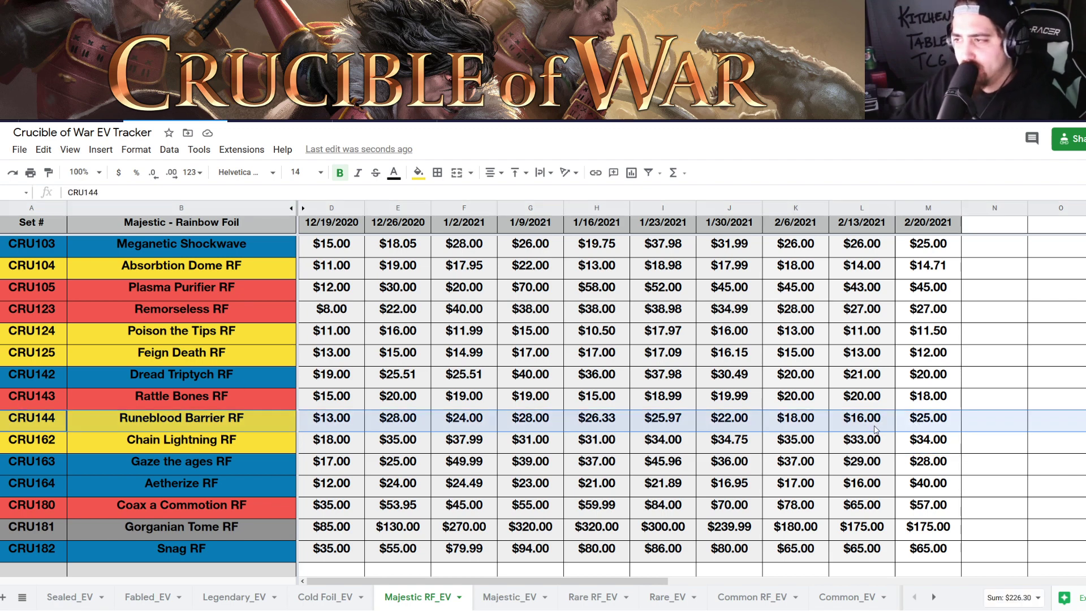
pyautogui.click(902, 450)
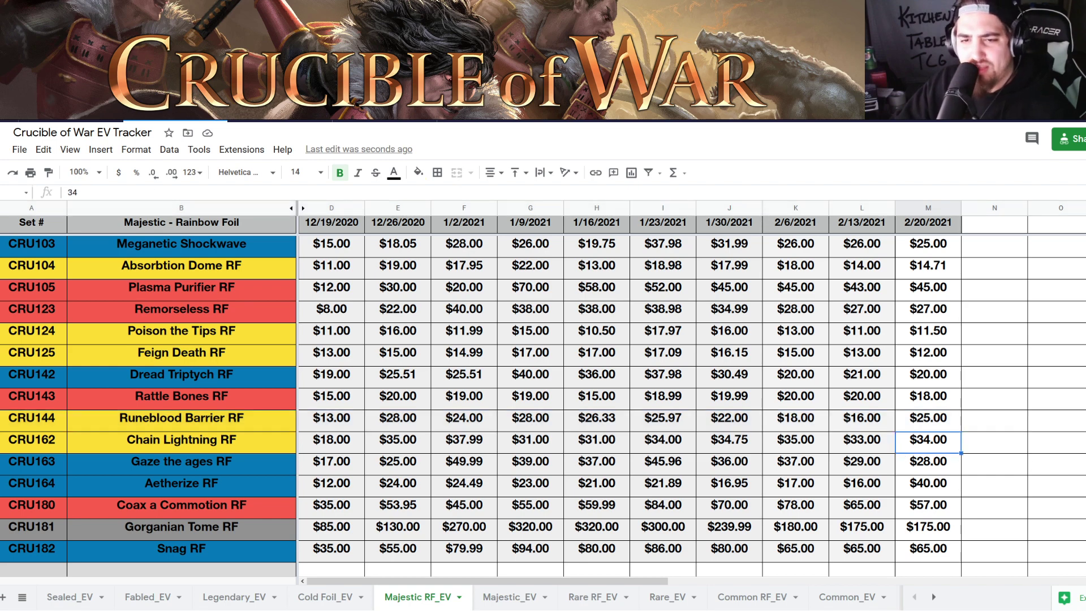
# Check Aetherize RF's 2/20/2021 price against those of Coax a Commotion RF and Gaze the ages RF.
pyautogui.click(3, 484)
pyautogui.click(912, 492)
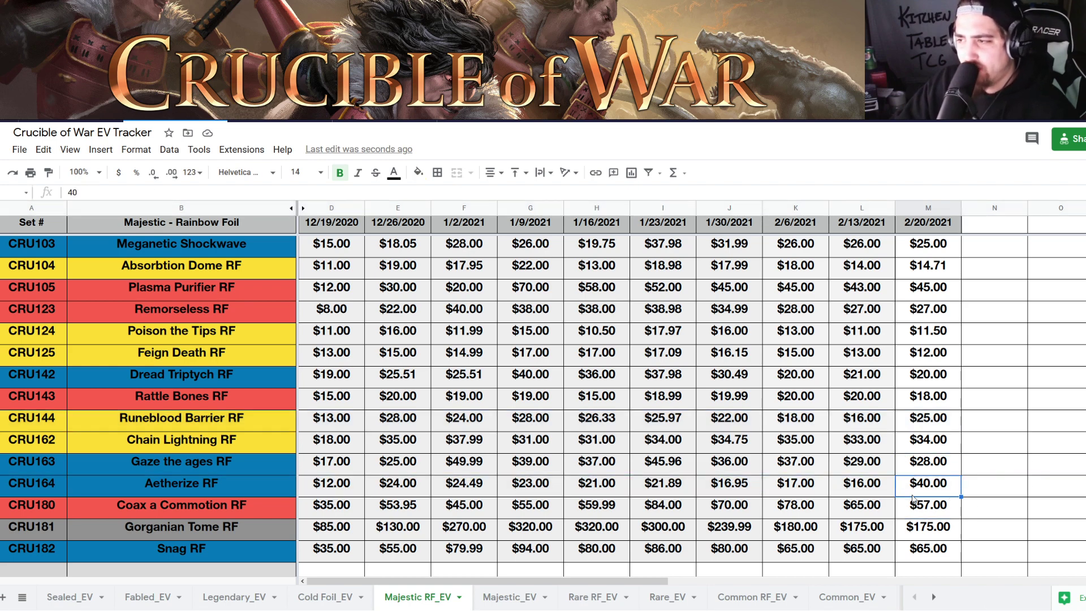
pyautogui.scroll(-1, 913, 498)
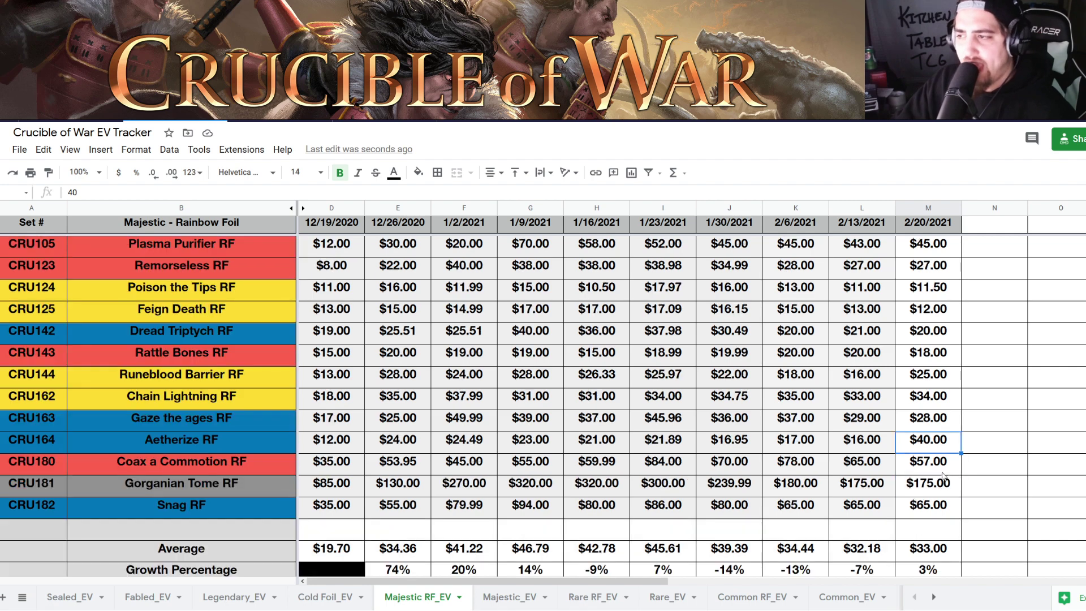
pyautogui.click(937, 464)
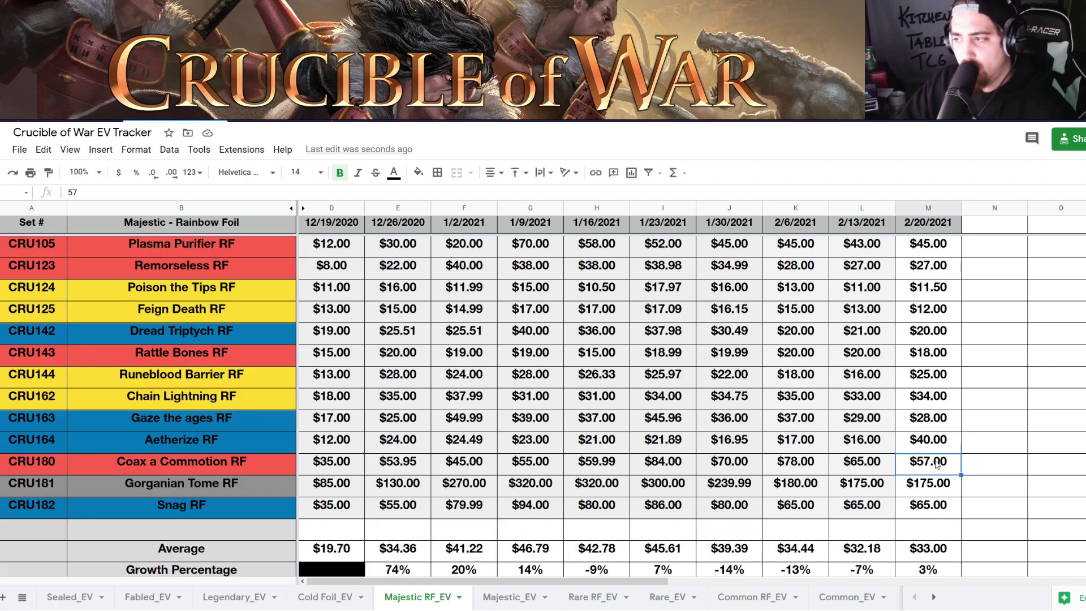
pyautogui.click(933, 446)
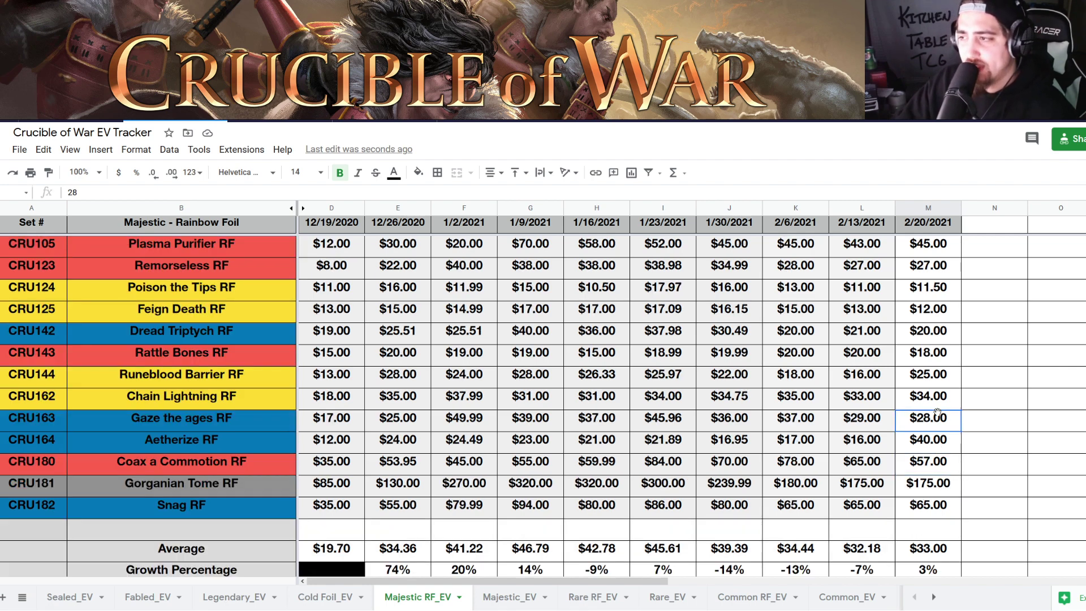
# Compare the 2/20/2021 prices of Coax a Commotion RF, Gorganian Tome RF and Snag RF.
pyautogui.click(935, 485)
pyautogui.click(931, 471)
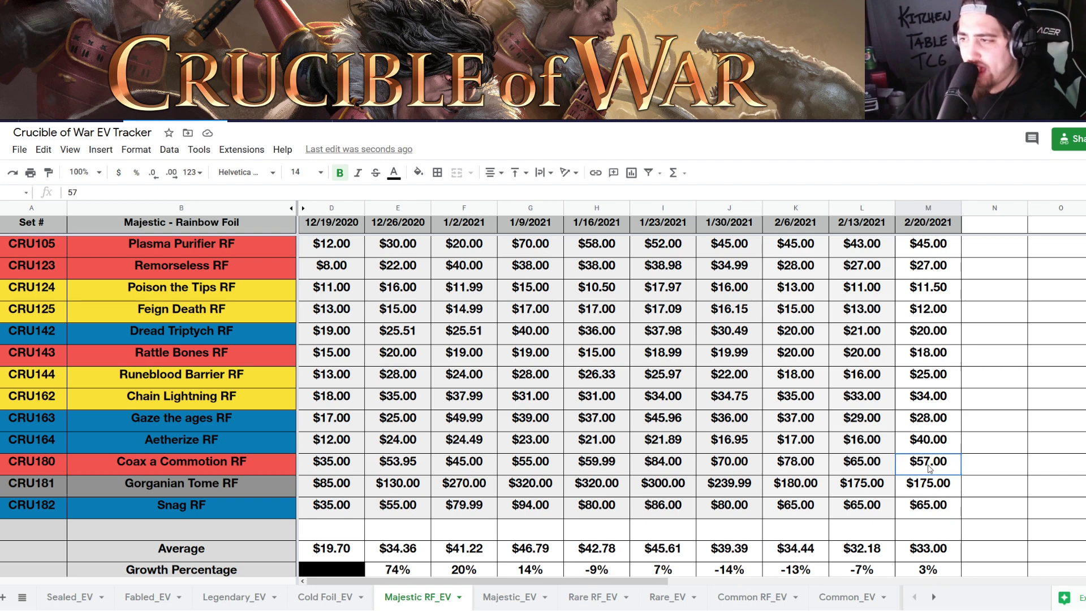
pyautogui.click(933, 491)
pyautogui.press('Down')
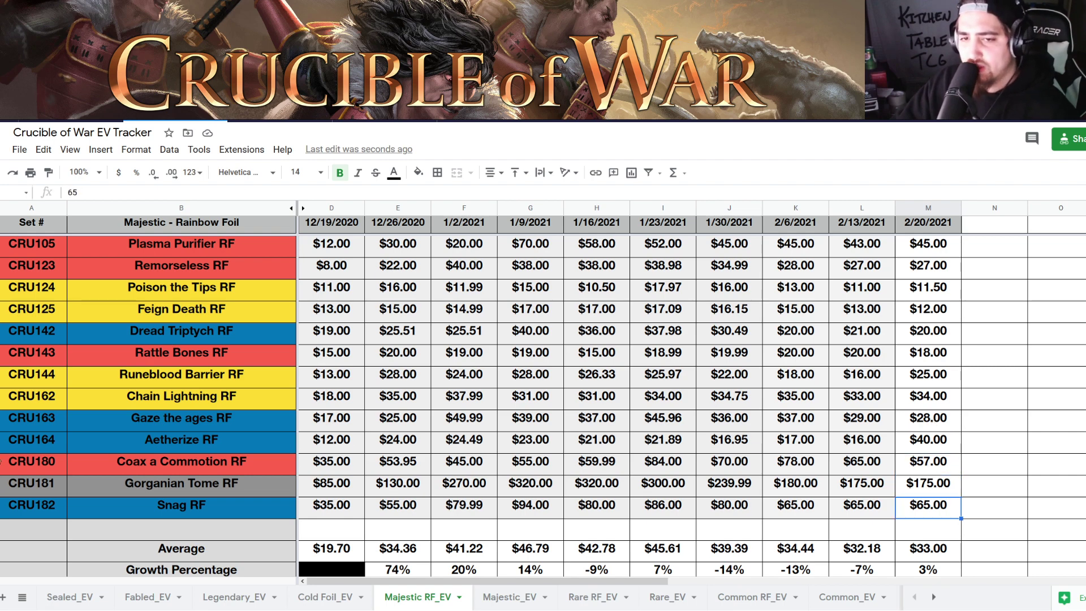
pyautogui.click(925, 464)
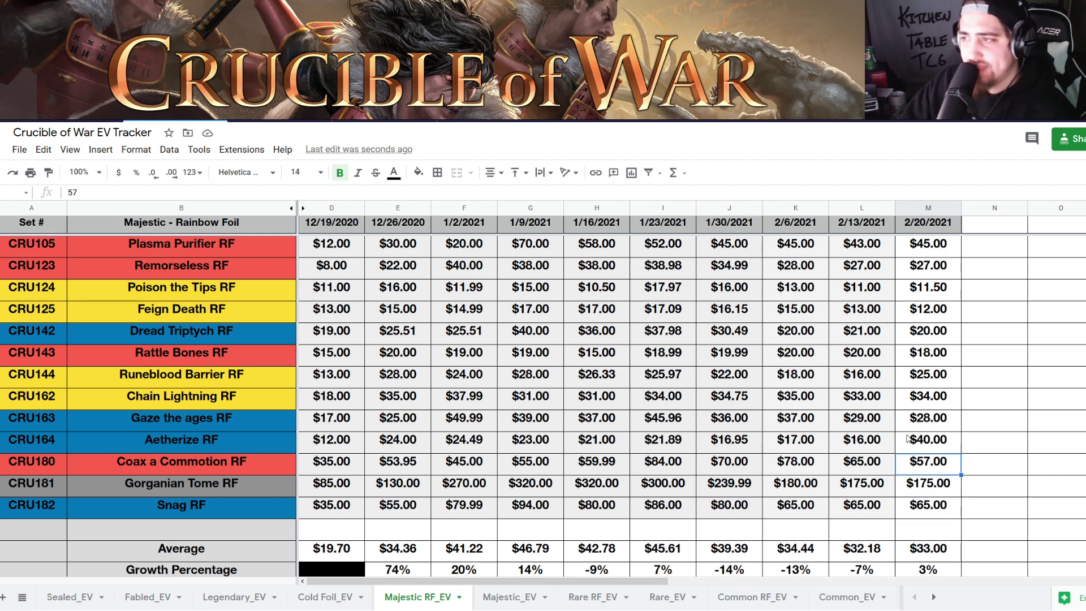
# Go back up the Majestic Rainbow Foil list and check Spoils of War RF's 2/20/2021 price.
pyautogui.scroll(2, 428, 293)
pyautogui.scroll(3, 288, 373)
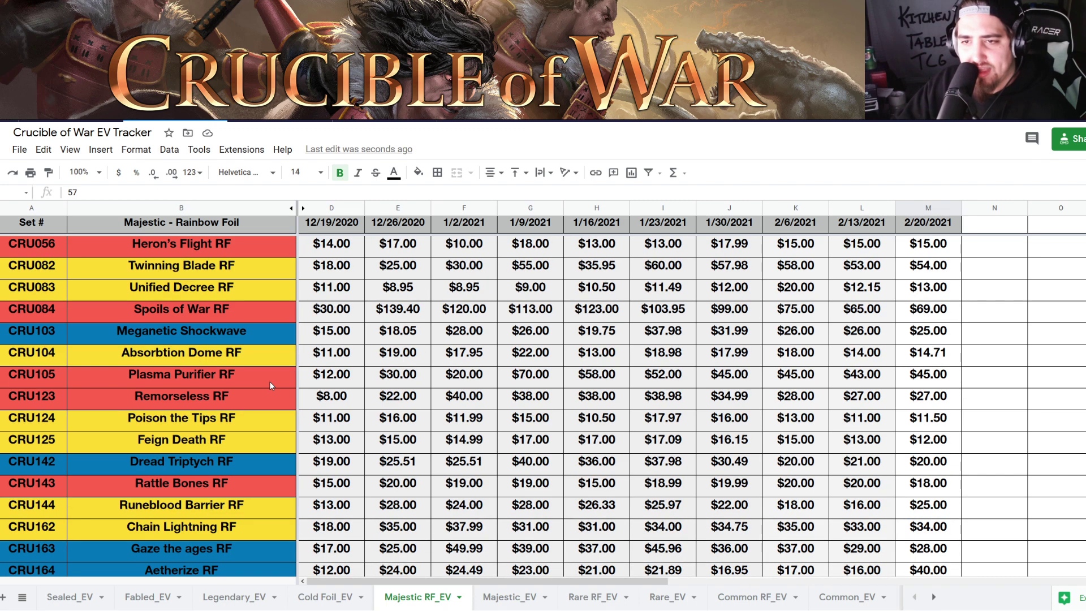
pyautogui.click(252, 351)
pyautogui.click(938, 362)
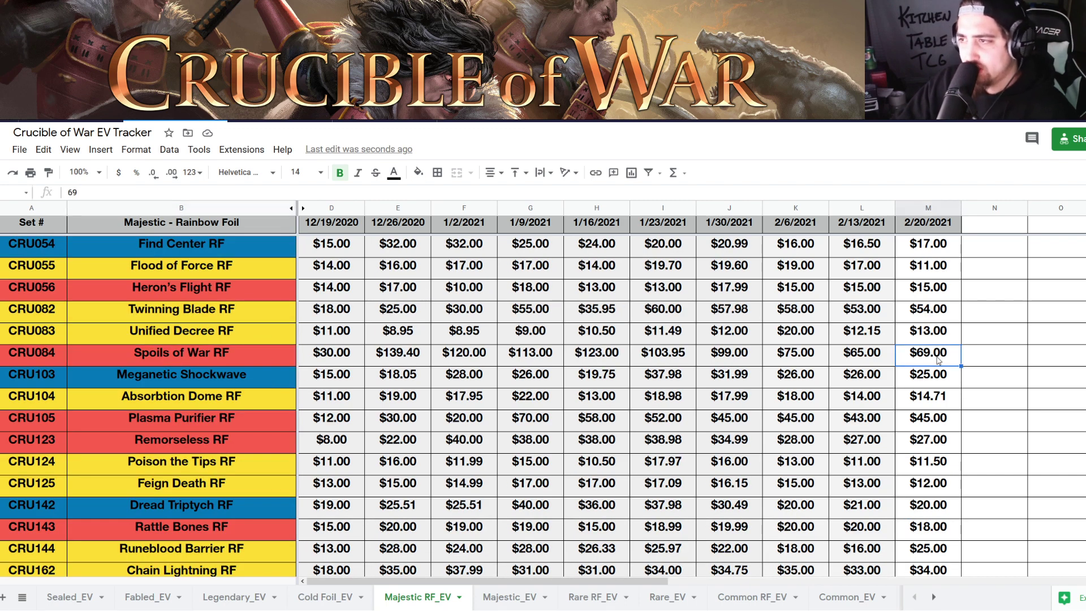
# Highlight the Spoils of War RF row to review its price history through 2/20/2021.
pyautogui.click(850, 360)
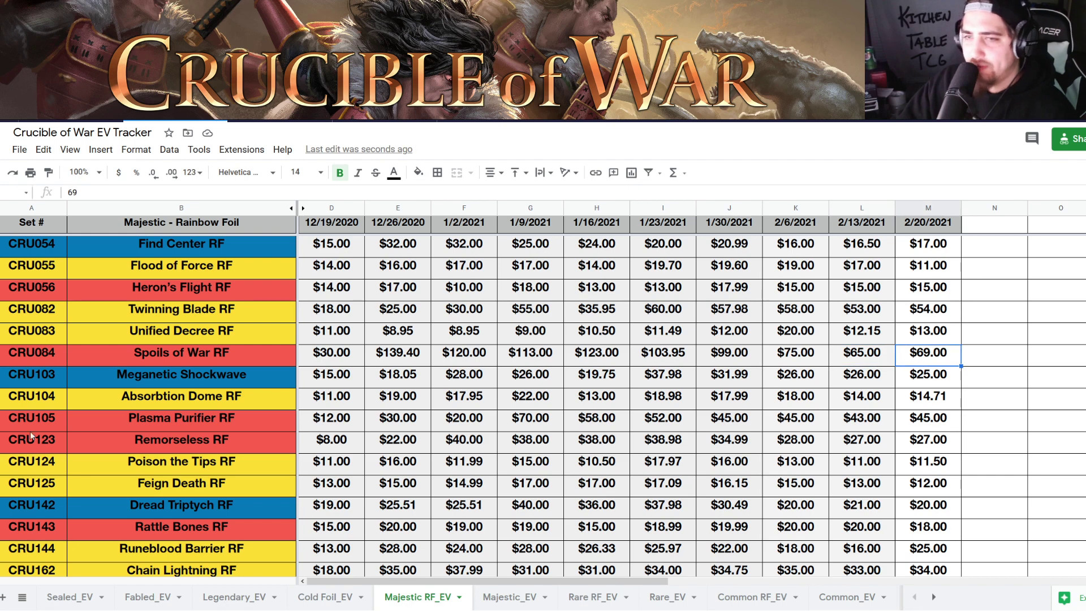
pyautogui.hotkey('shift', 'space')
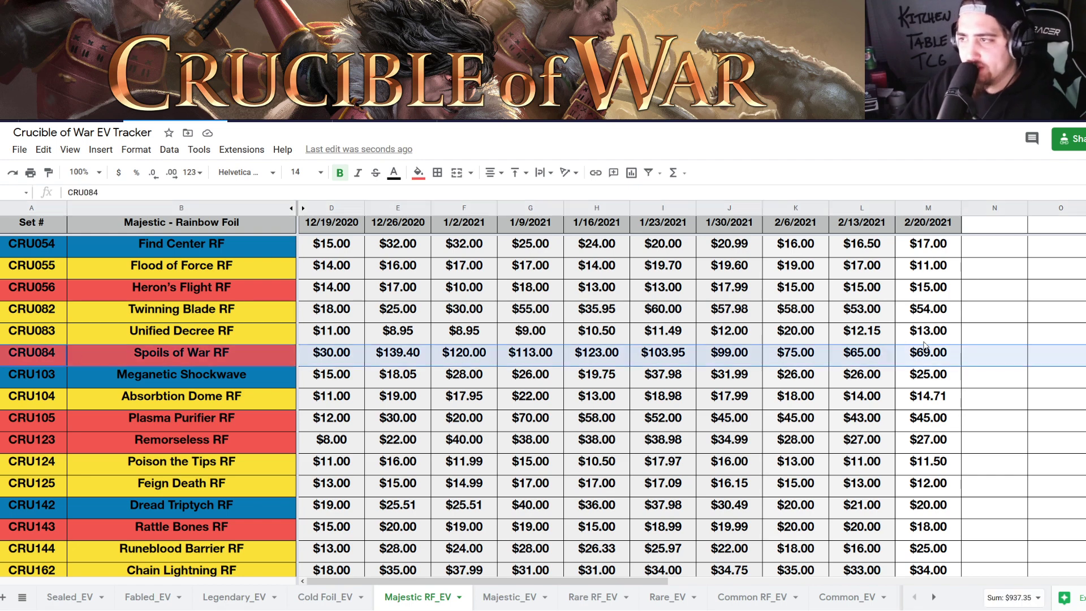
pyautogui.click(926, 350)
# Check the 2/20/2021 Growth Percentage and Average at the end of the Majestic Rainbow Foil list.
pyautogui.scroll(-5, 914, 374)
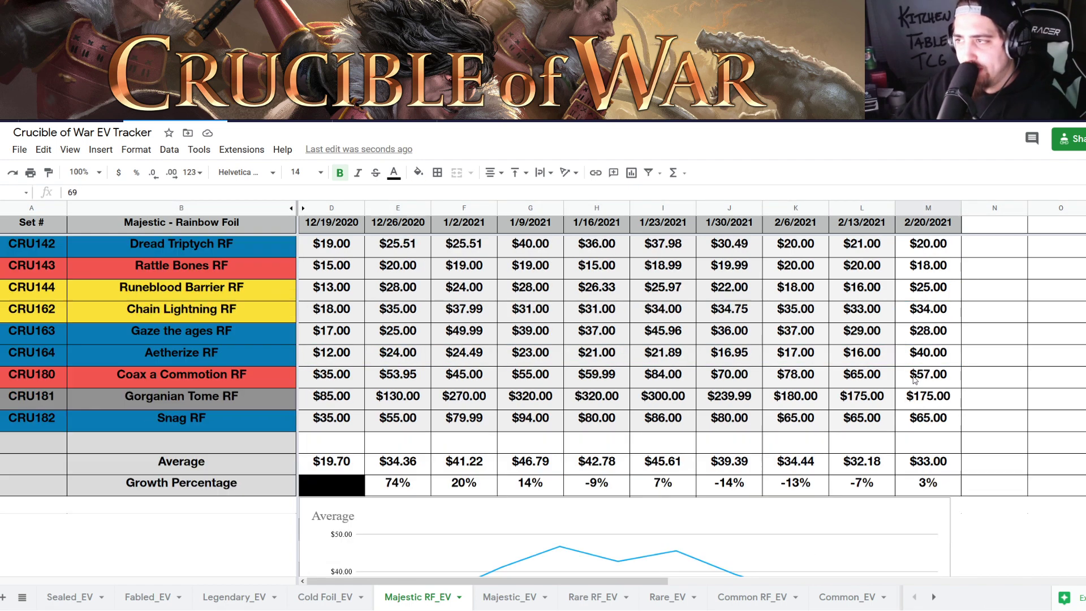
pyautogui.scroll(-1, 915, 379)
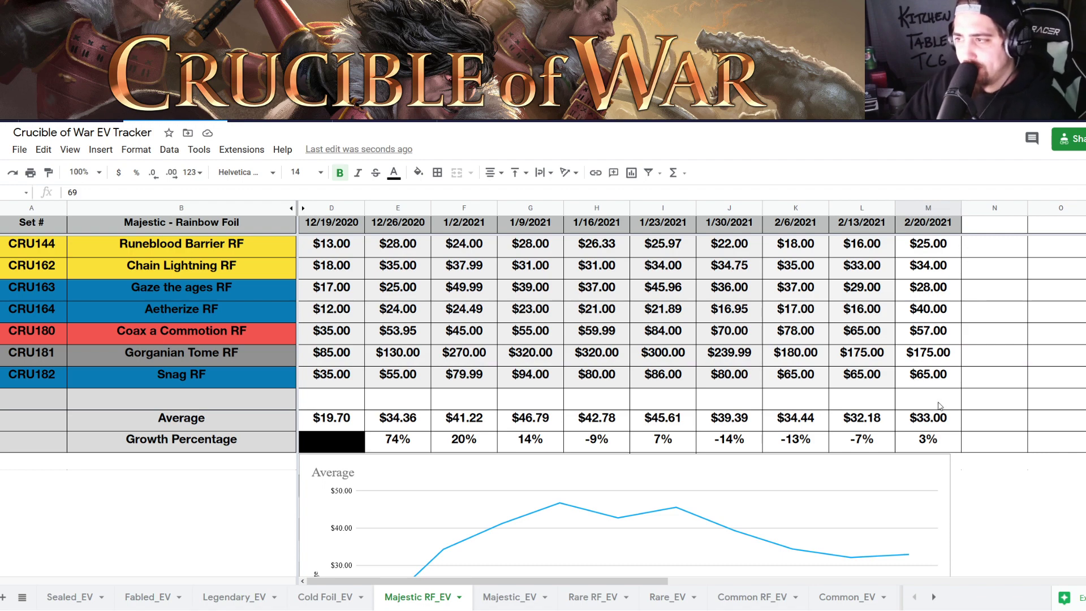
pyautogui.click(938, 437)
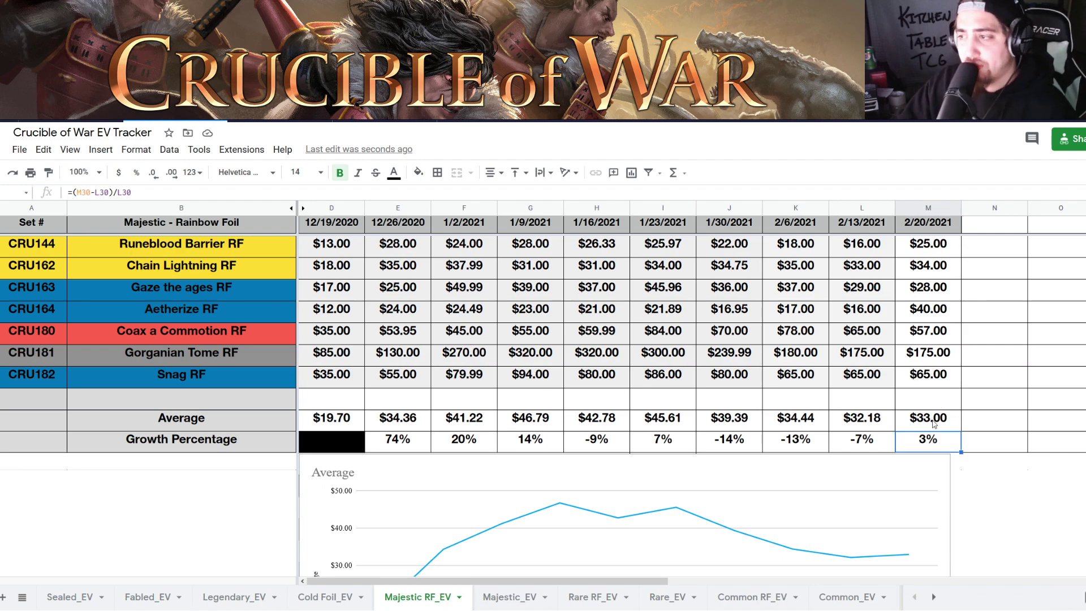
pyautogui.click(937, 424)
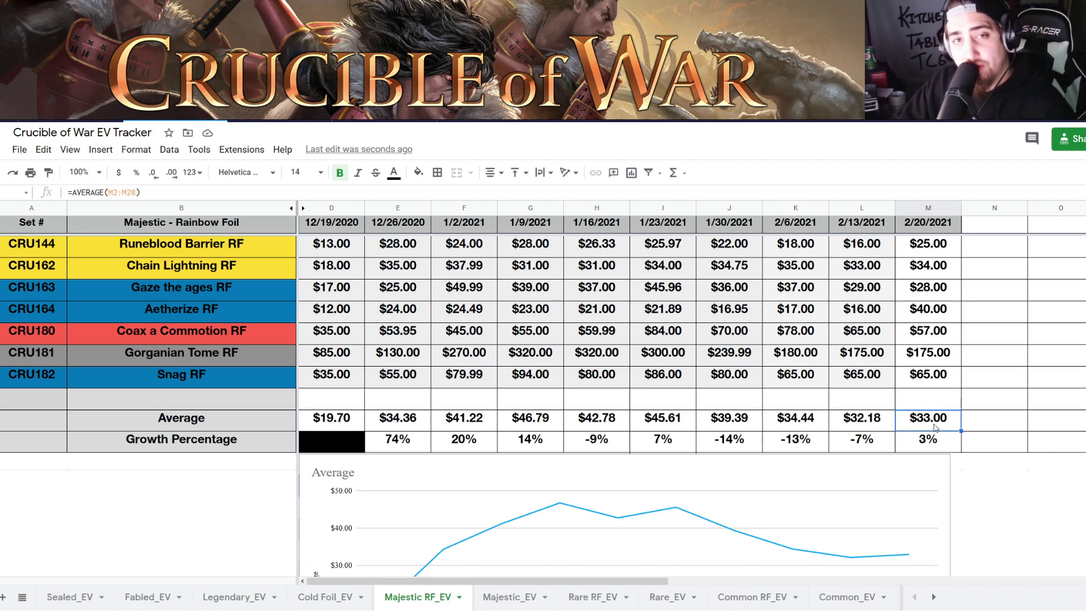
pyautogui.scroll(-2, 934, 428)
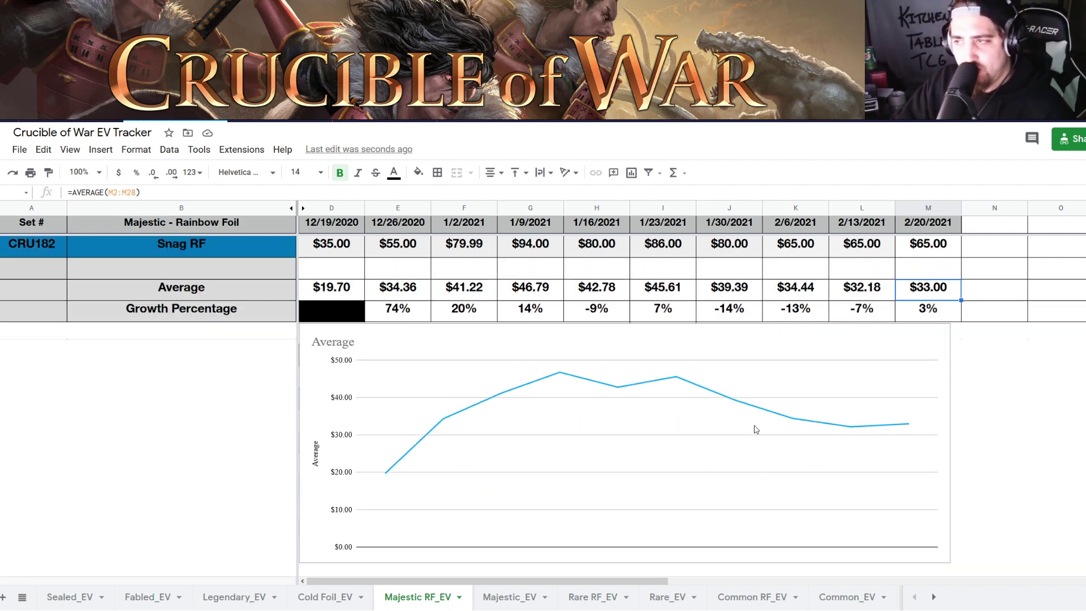
# Compare the 2/6/2021 average and 2/13/2021 growth percentage with the Average chart and the Majestic Rainbow Foil prices.
pyautogui.click(707, 308)
pyautogui.click(795, 304)
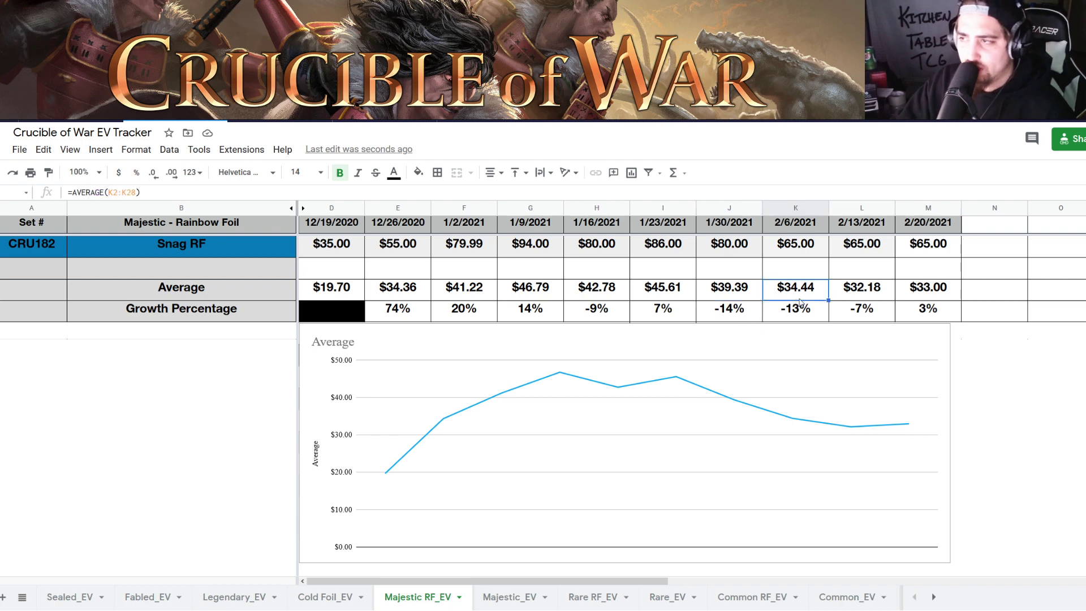
pyautogui.click(851, 310)
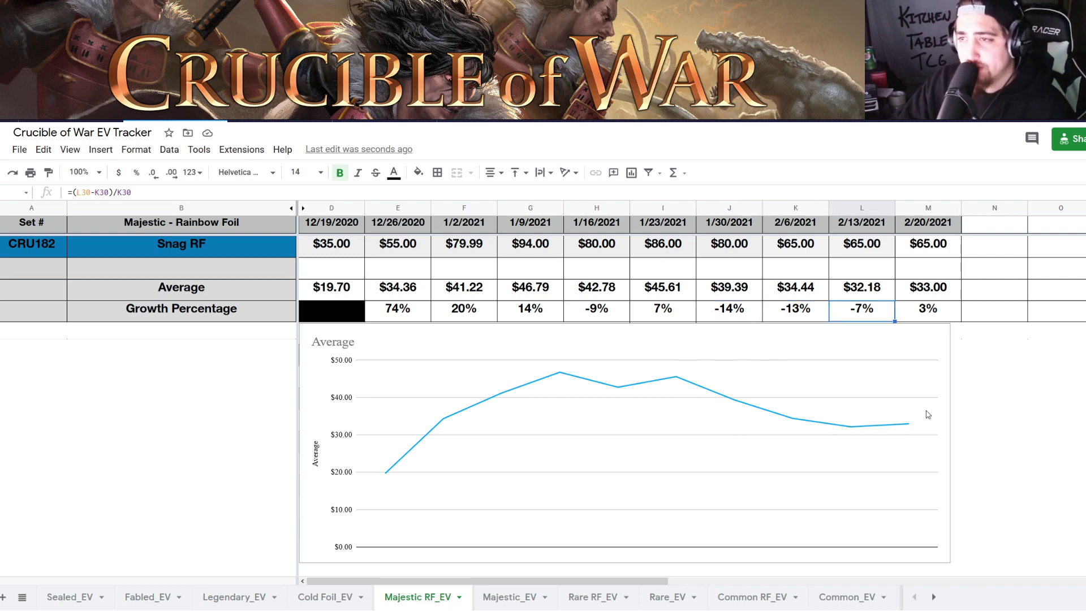
pyautogui.scroll(7, 927, 415)
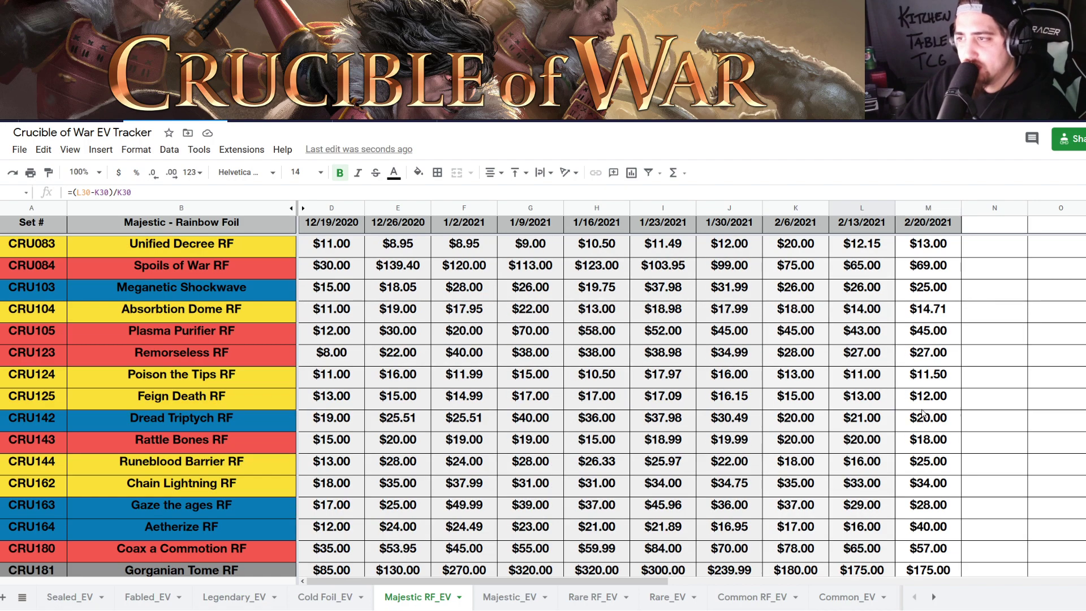
pyautogui.scroll(-8, 902, 414)
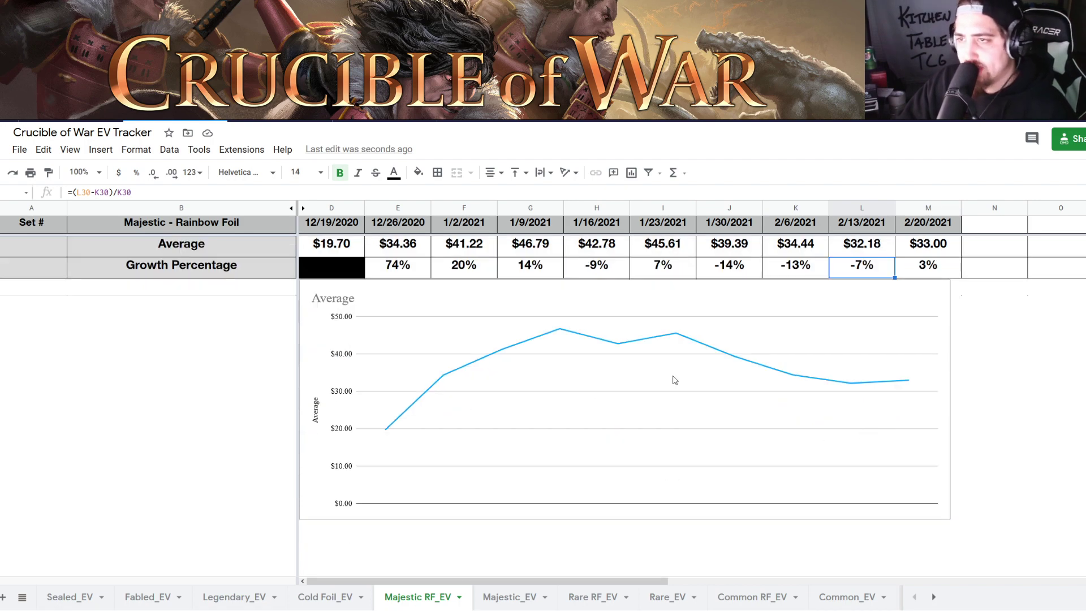
# Open the Majestic_EV sheet and go through Skullhorn, Crater Fist, Breeze Rider Boots and Courage of Bladehold.
pyautogui.click(523, 598)
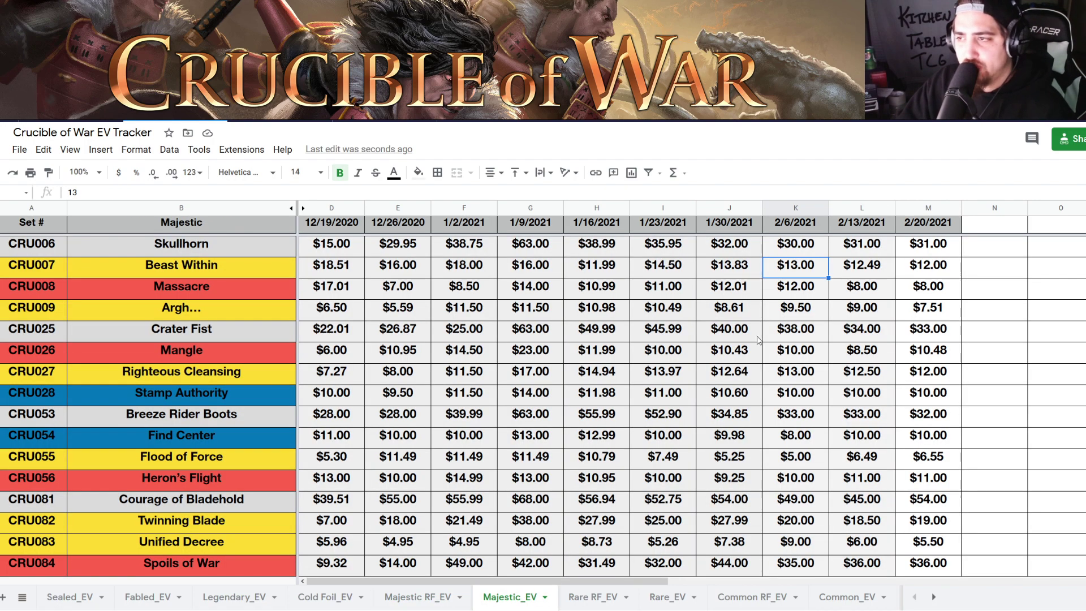
pyautogui.click(190, 231)
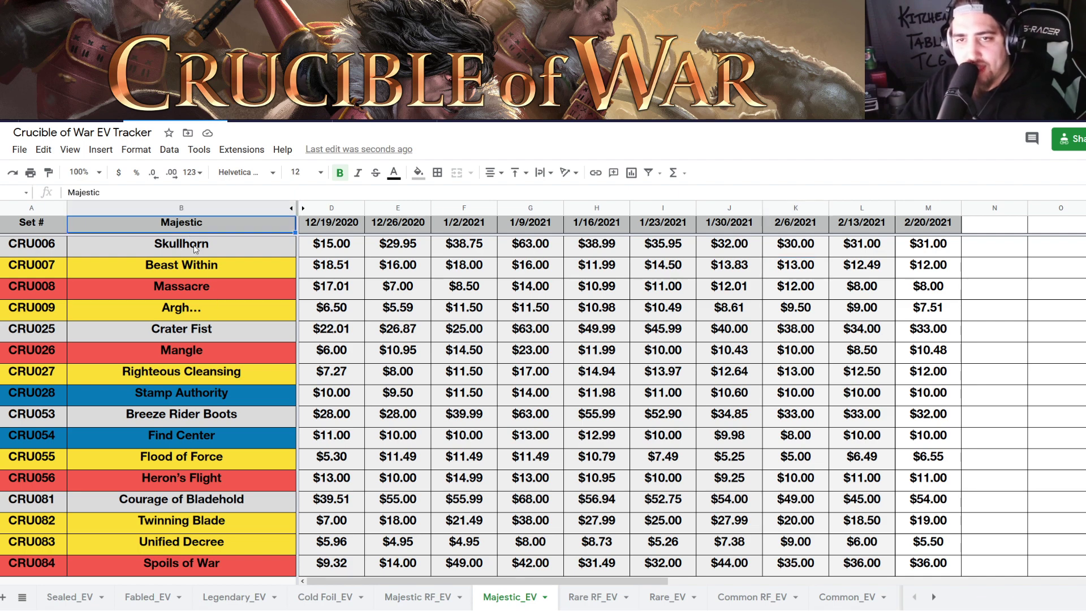
pyautogui.click(194, 249)
pyautogui.click(192, 331)
pyautogui.click(201, 409)
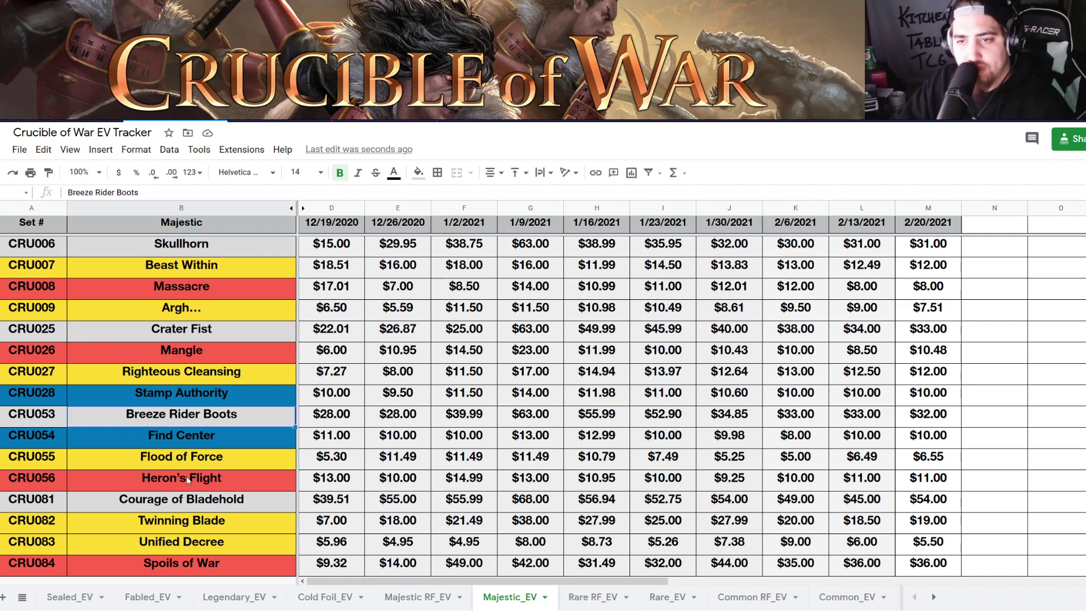
pyautogui.click(199, 500)
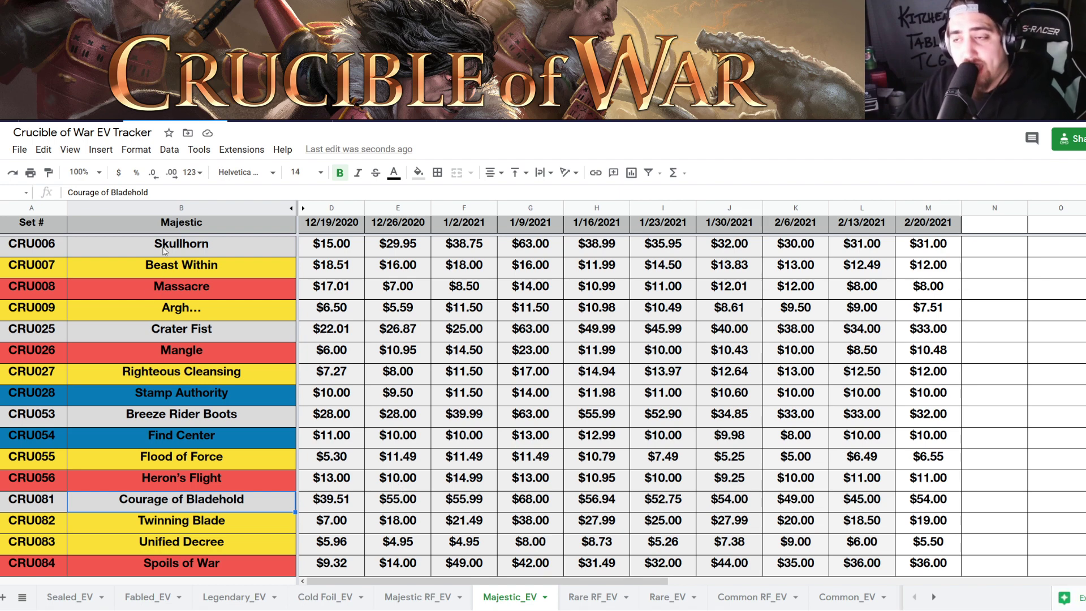
# Check the 2/20/2021 prices of Beast Within and Argh..., and compare Breeze Rider Boots' last two weekly prices.
pyautogui.click(923, 287)
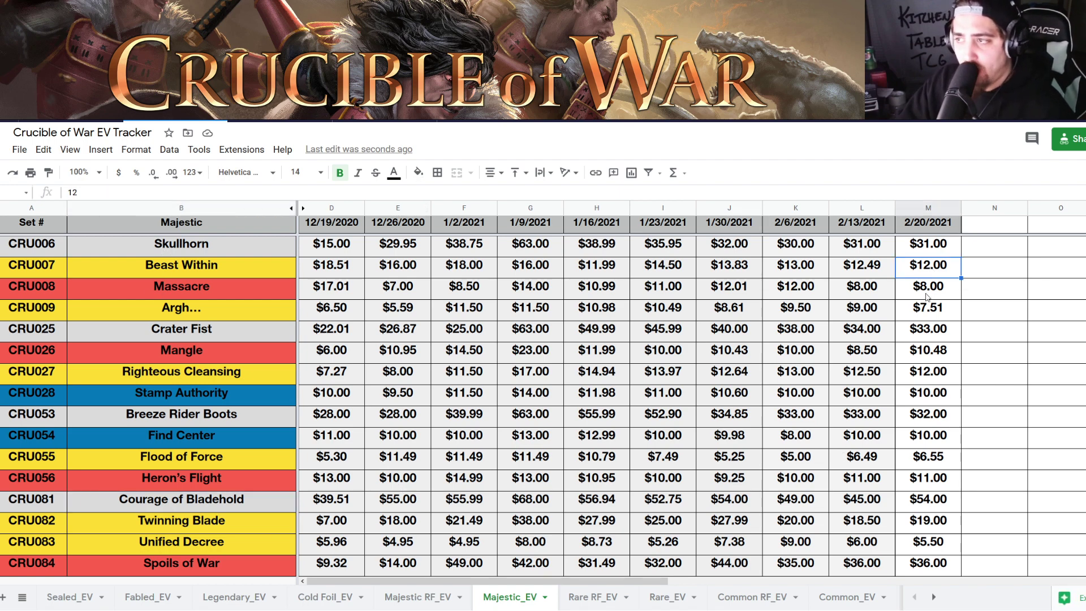
pyautogui.click(914, 317)
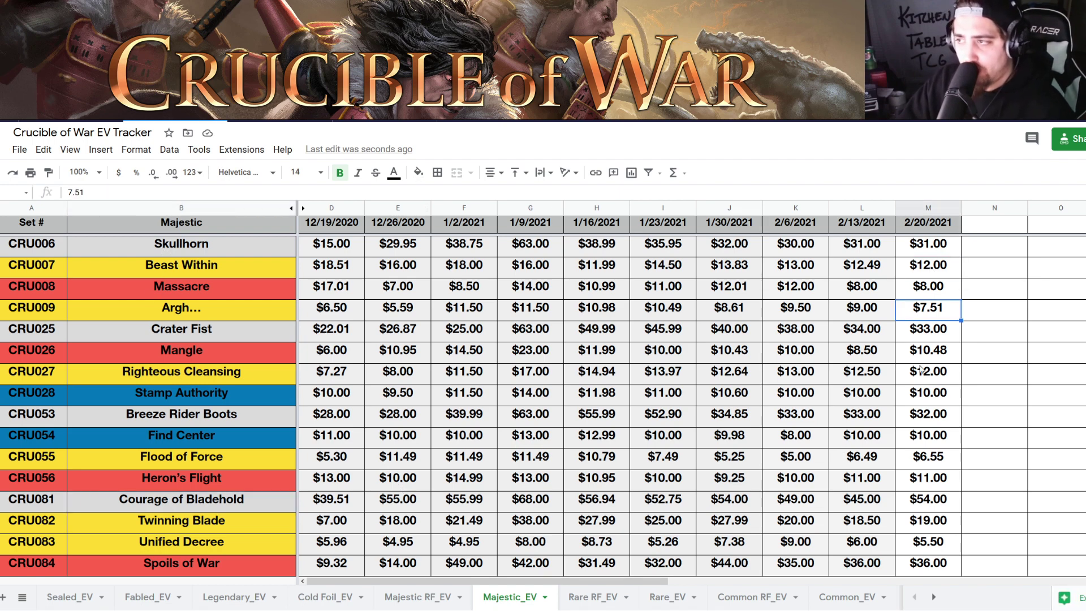
pyautogui.click(912, 421)
pyautogui.click(878, 427)
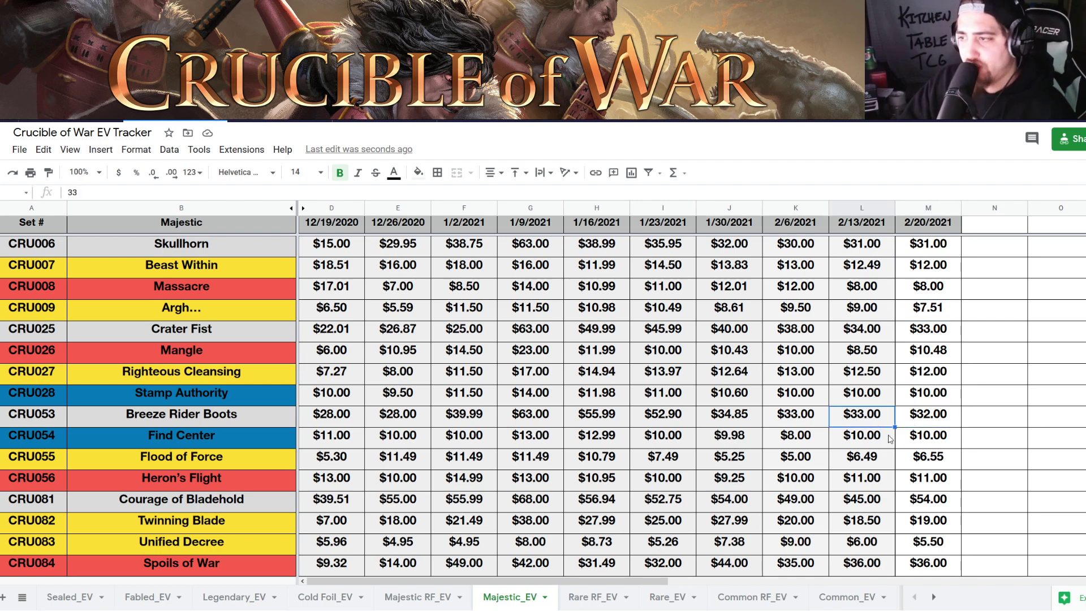
# Check the 2/20/2021 prices of Twinning Blade and Courage of Bladehold in the Majestic list.
pyautogui.click(904, 520)
pyautogui.scroll(-1, 876, 462)
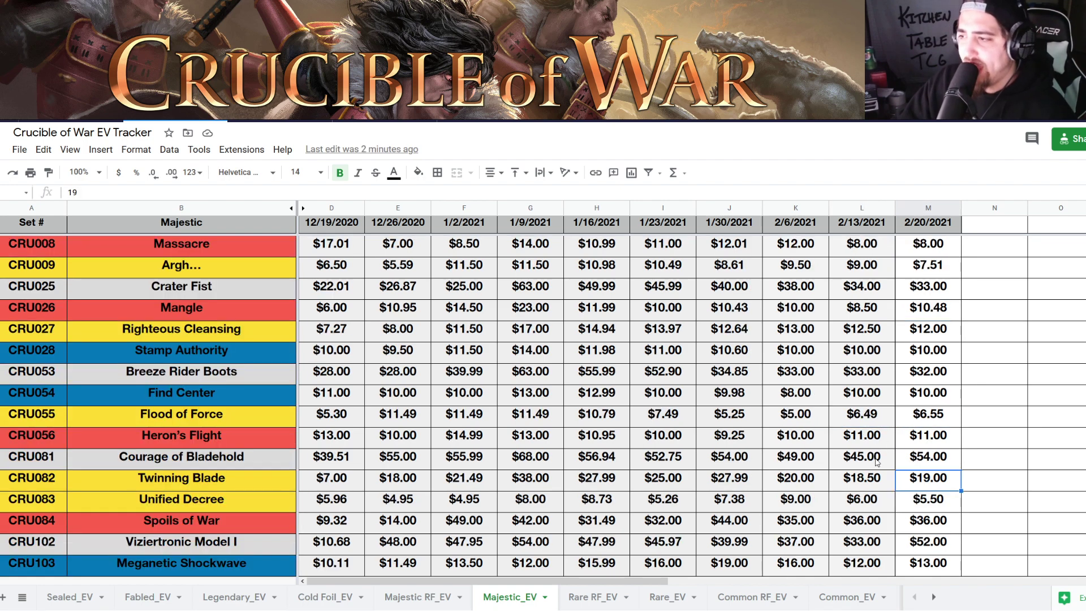
pyautogui.click(928, 456)
pyautogui.scroll(-1, 864, 396)
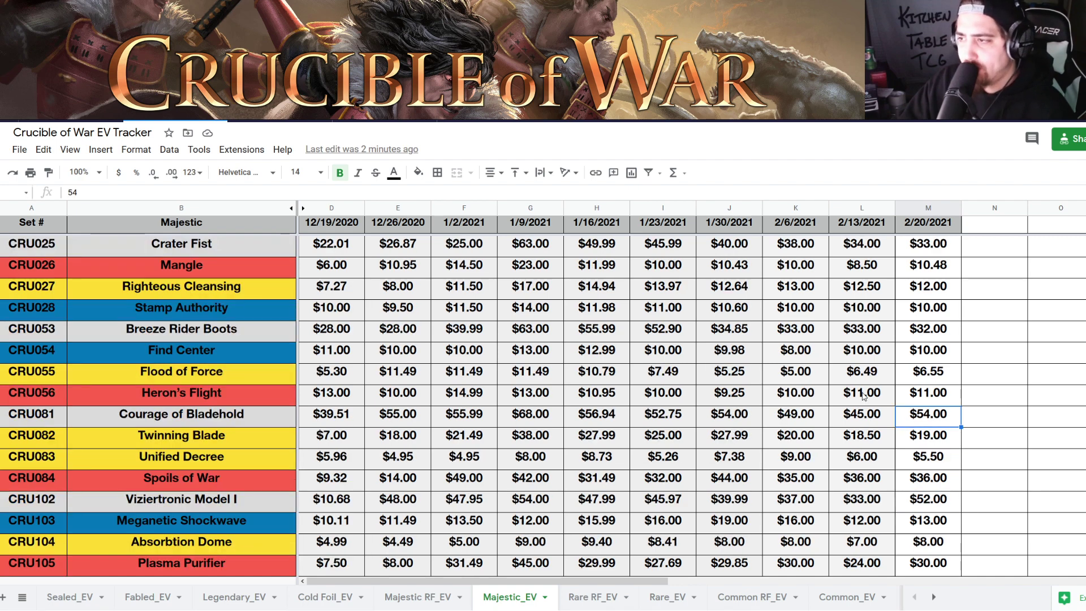
# Compare Viziertronic Model I's 2/13/2021 and 2/20/2021 prices.
pyautogui.scroll(-1, 864, 396)
pyautogui.click(866, 461)
pyautogui.click(930, 452)
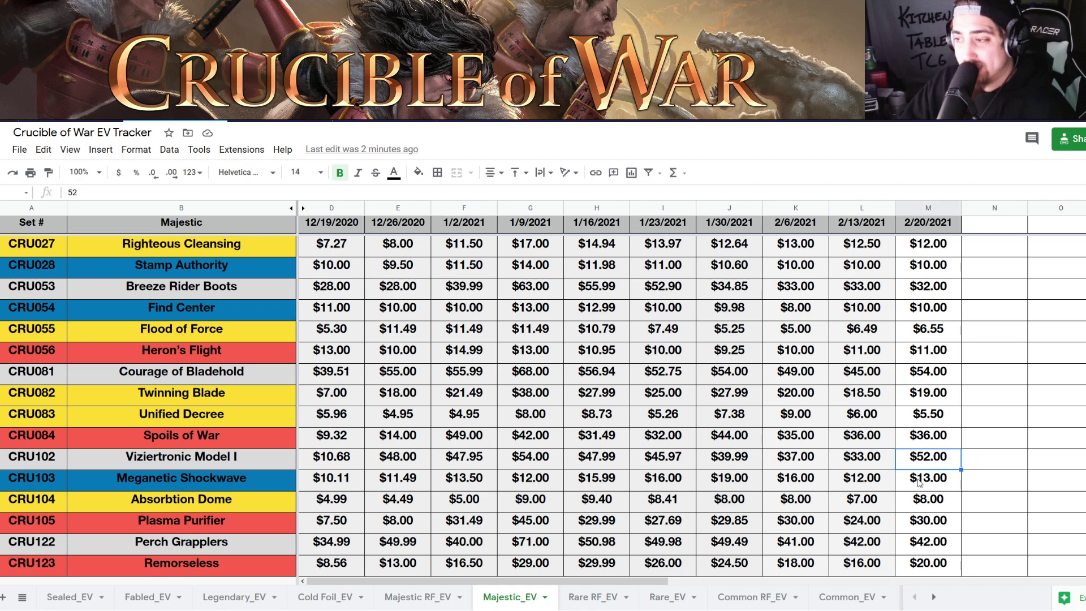
pyautogui.click(875, 465)
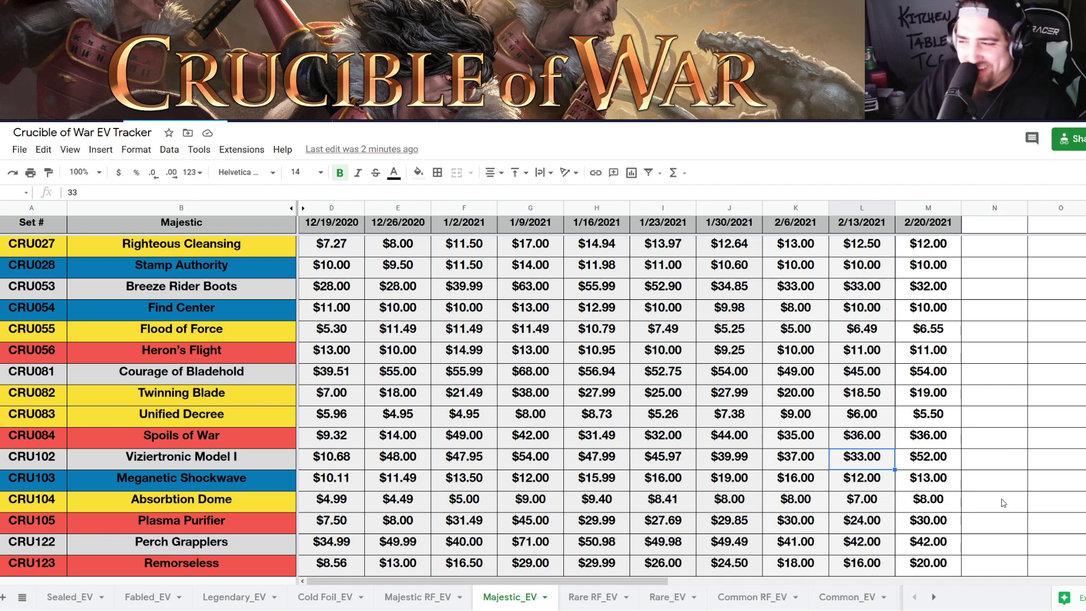
# Continue down the Majestic list and compare Bloodsheath Skeleta's 2/13/2021 and 2/20/2021 prices.
pyautogui.scroll(-1, 987, 508)
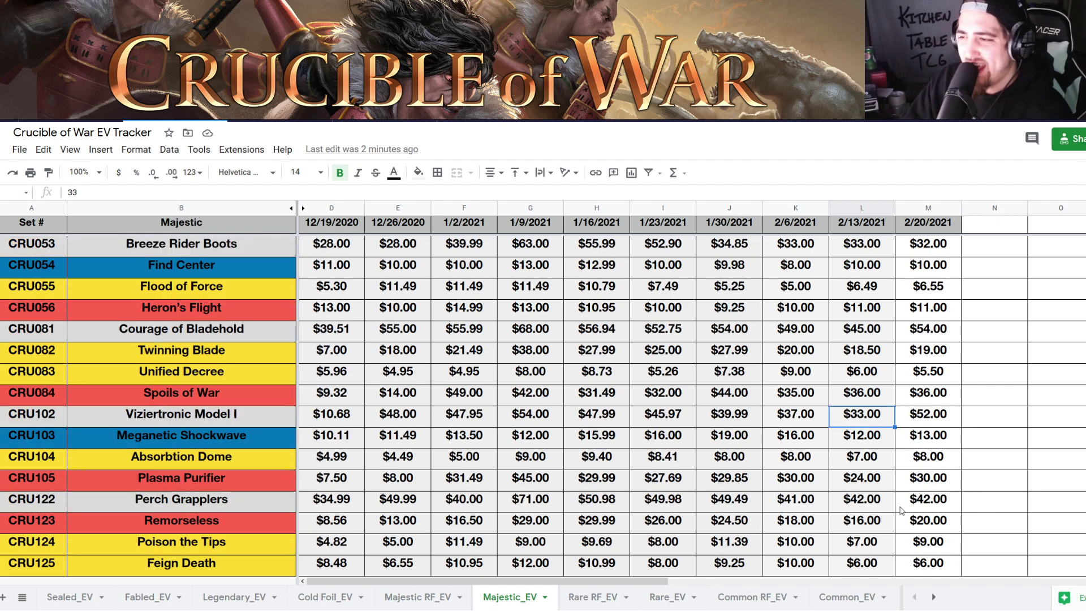
pyautogui.scroll(-1, 902, 510)
pyautogui.click(362, 503)
pyautogui.scroll(-2, 344, 483)
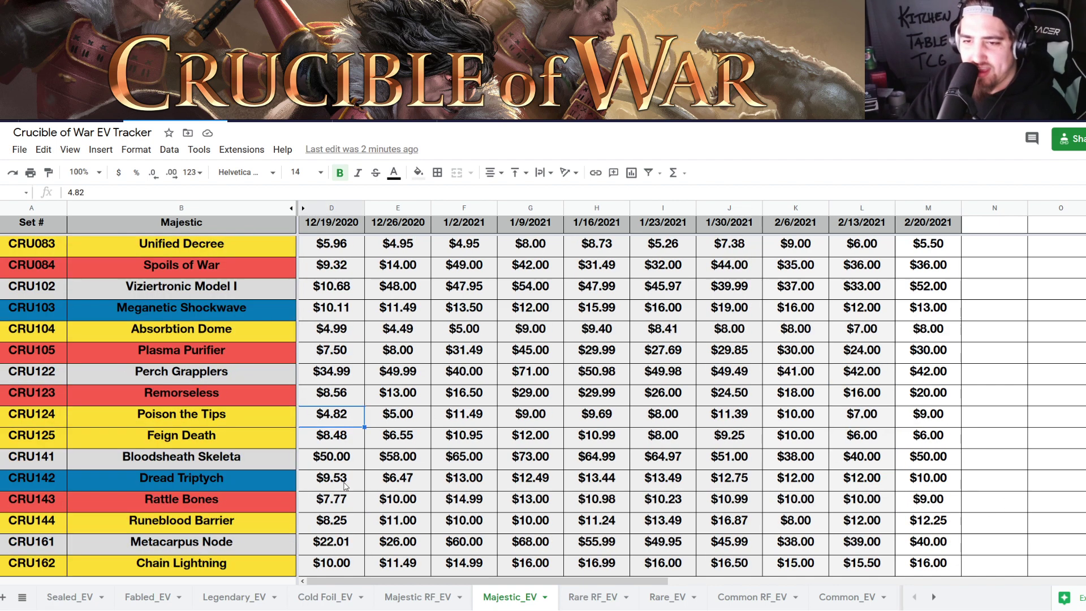
pyautogui.click(864, 461)
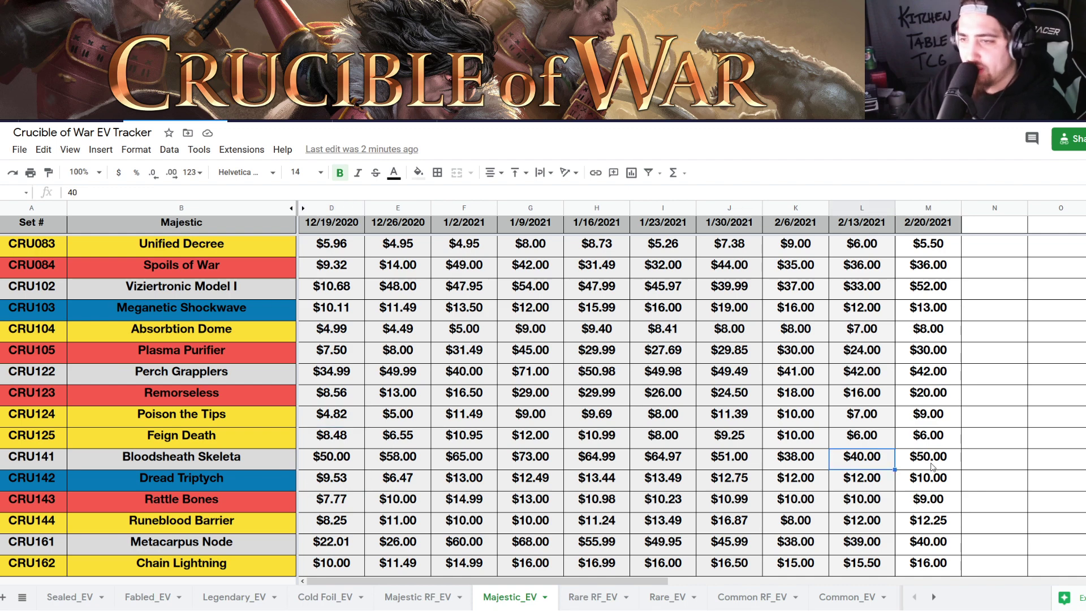
pyautogui.click(932, 465)
pyautogui.click(64, 456)
pyautogui.click(187, 441)
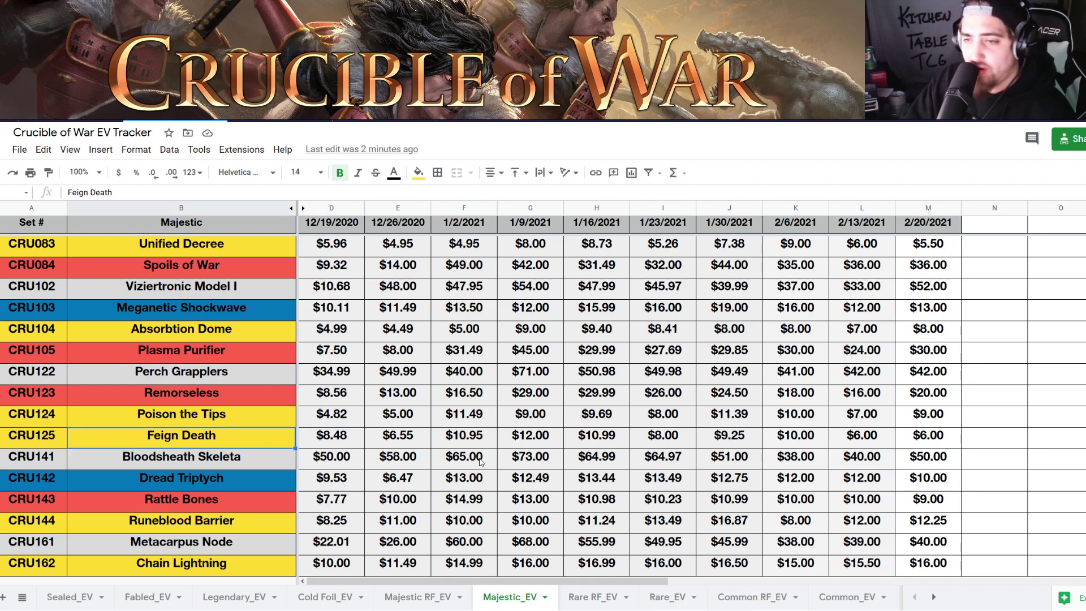
# Check the 2/20/2021 prices of Dread Triptych and Metacarpus Node, and Gaze the ages' 2/13/2021 price.
pyautogui.click(927, 480)
pyautogui.scroll(-1, 632, 447)
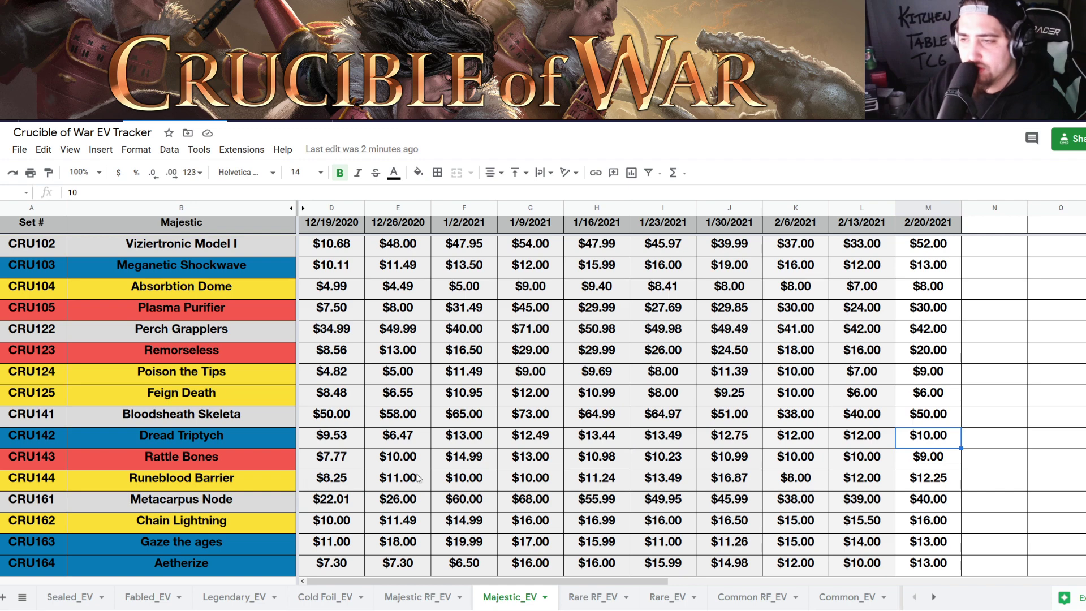
pyautogui.click(938, 500)
pyautogui.scroll(-2, 736, 477)
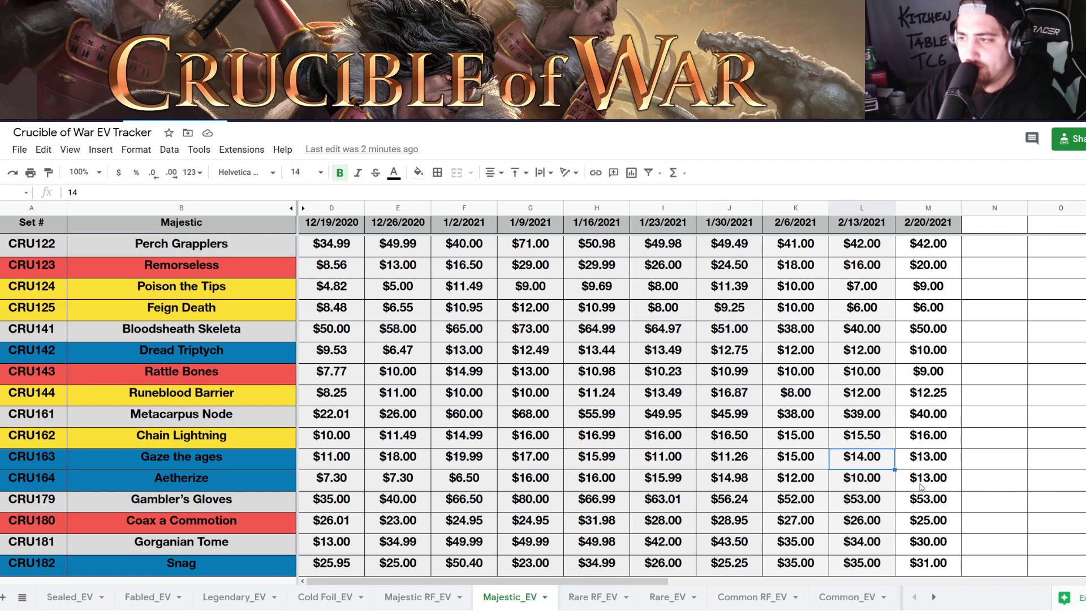
# Compare Aetherize's 2/13/2021 and 2/20/2021 prices.
pyautogui.click(887, 480)
pyautogui.press('Right')
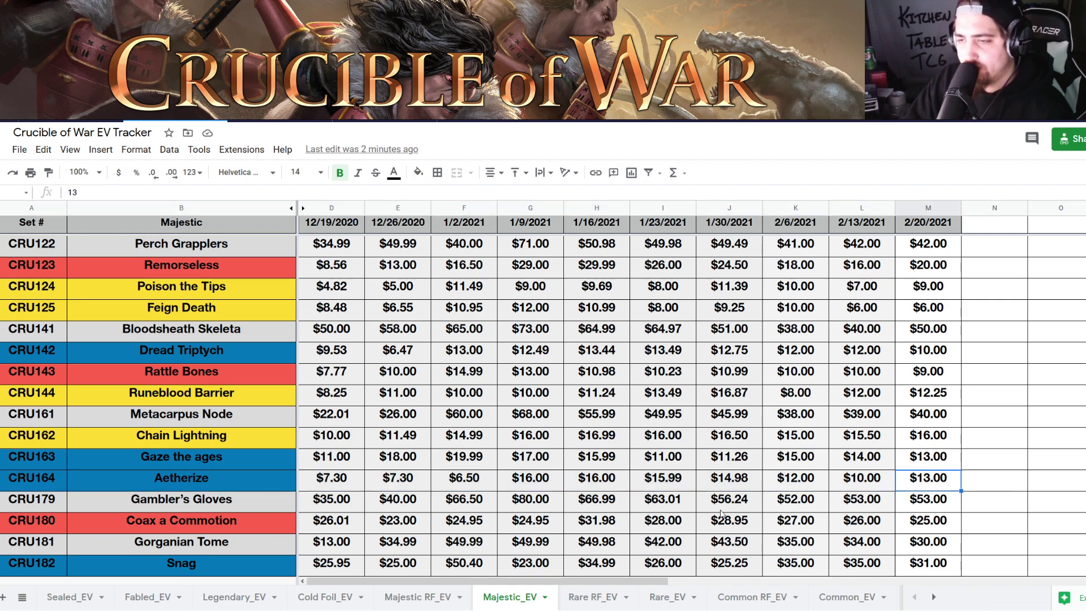
pyautogui.click(206, 485)
pyautogui.hotkey('ctrl', 'Right')
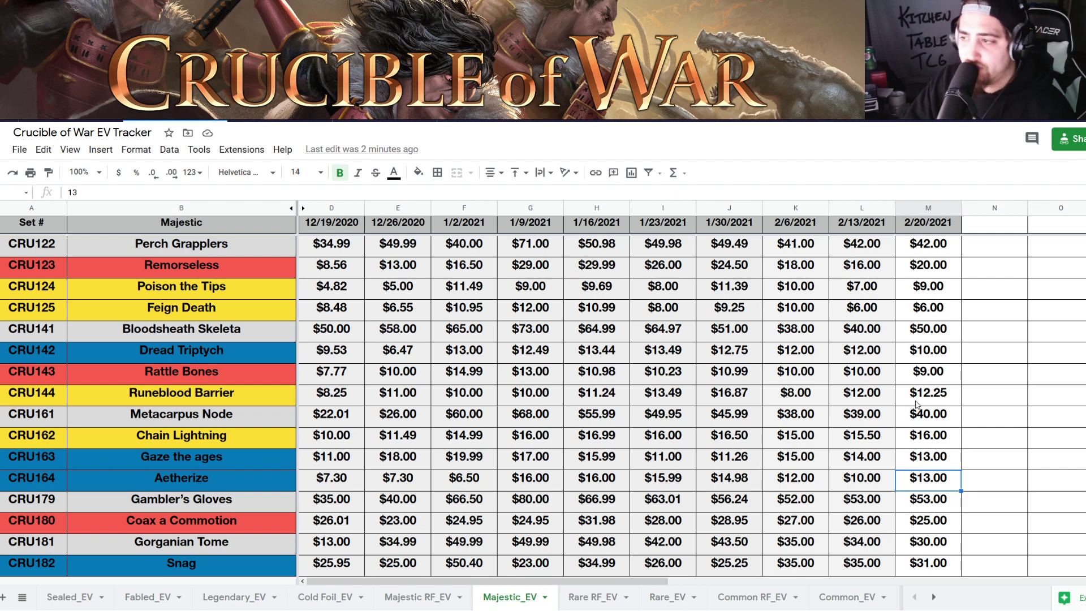
# Check Snag's 2/20/2021 price, the Majestic list's latest Growth Percentage values and its Average chart.
pyautogui.scroll(-2, 915, 411)
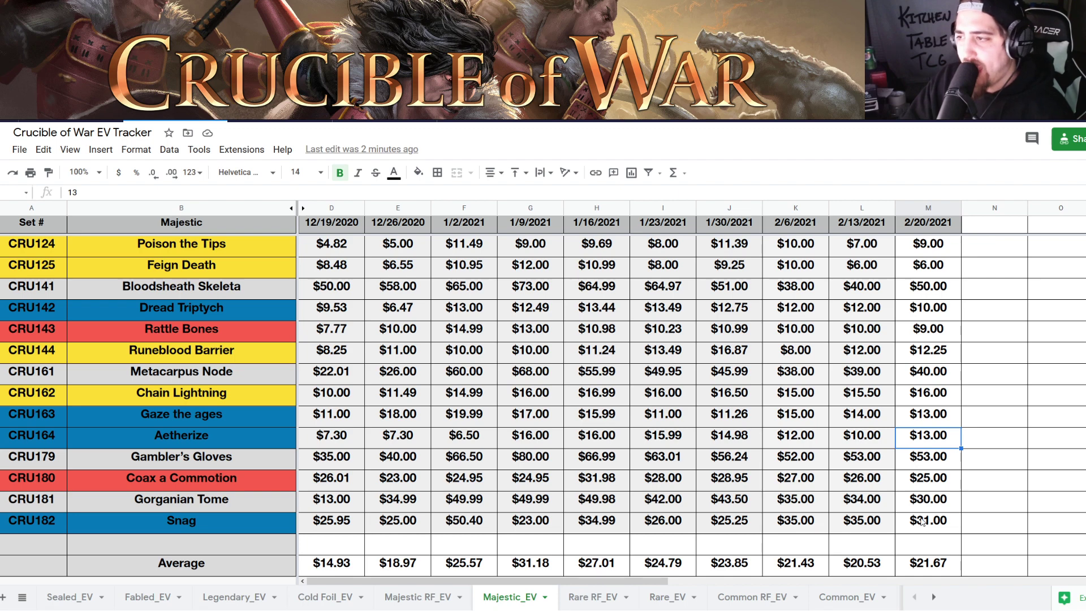
pyautogui.scroll(-2, 505, 515)
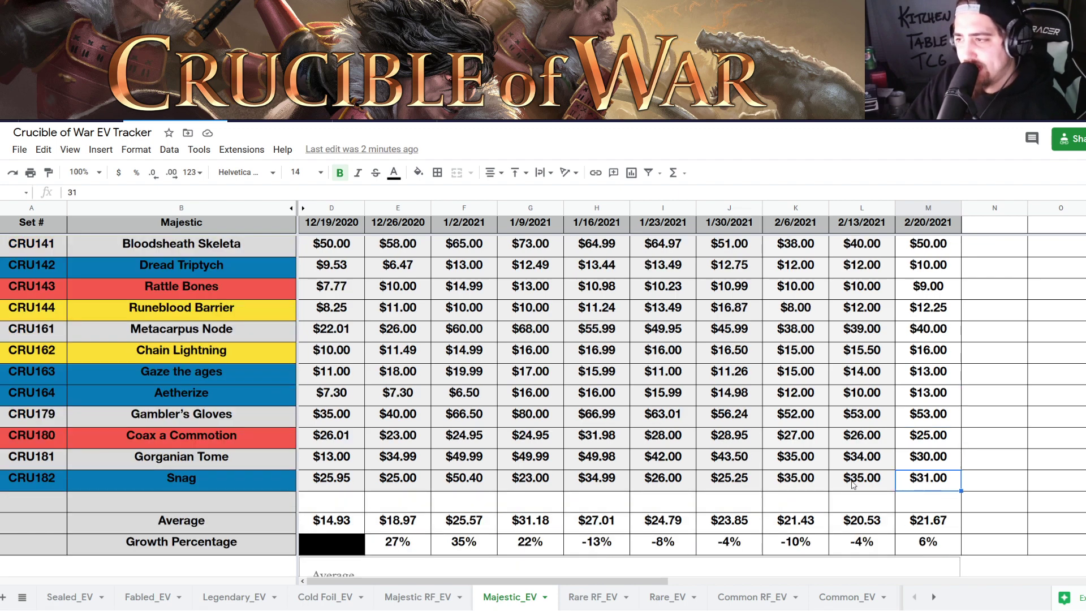
pyautogui.click(891, 542)
pyautogui.click(922, 543)
pyautogui.scroll(-6, 831, 477)
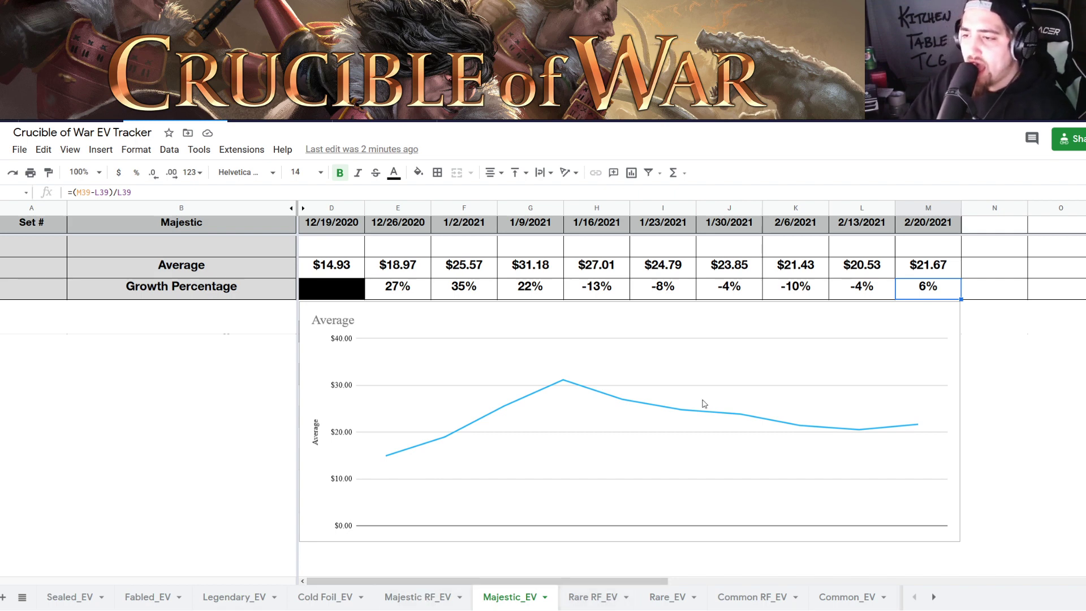
# Open the Rare RF_EV sheet and check the 2/20/2021 prices of Towering Titan (Red) and Towering Titan (Yellow).
pyautogui.click(604, 596)
pyautogui.click(903, 333)
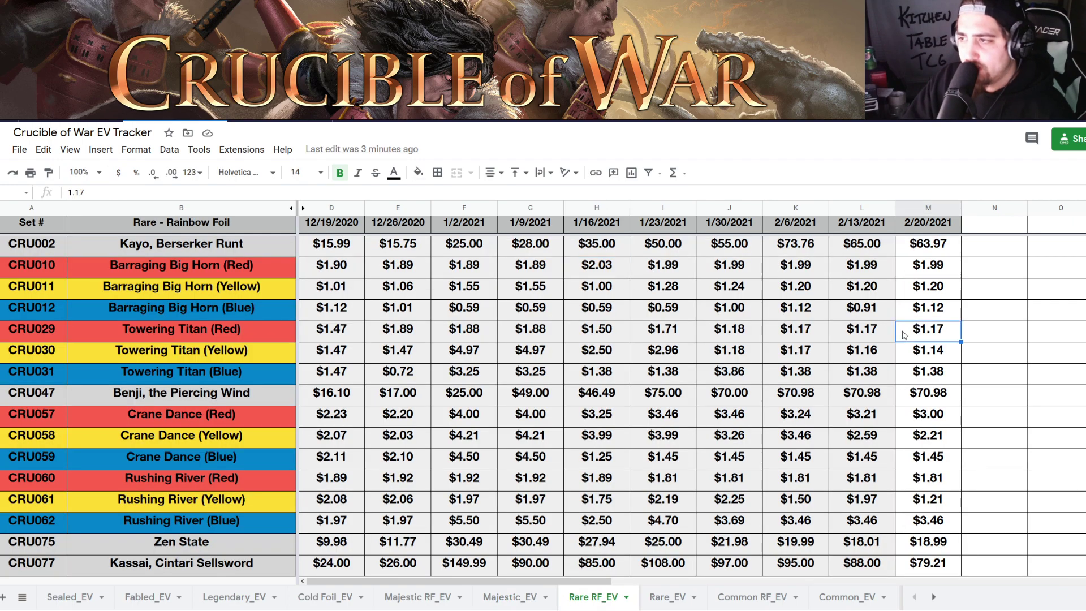
pyautogui.click(914, 360)
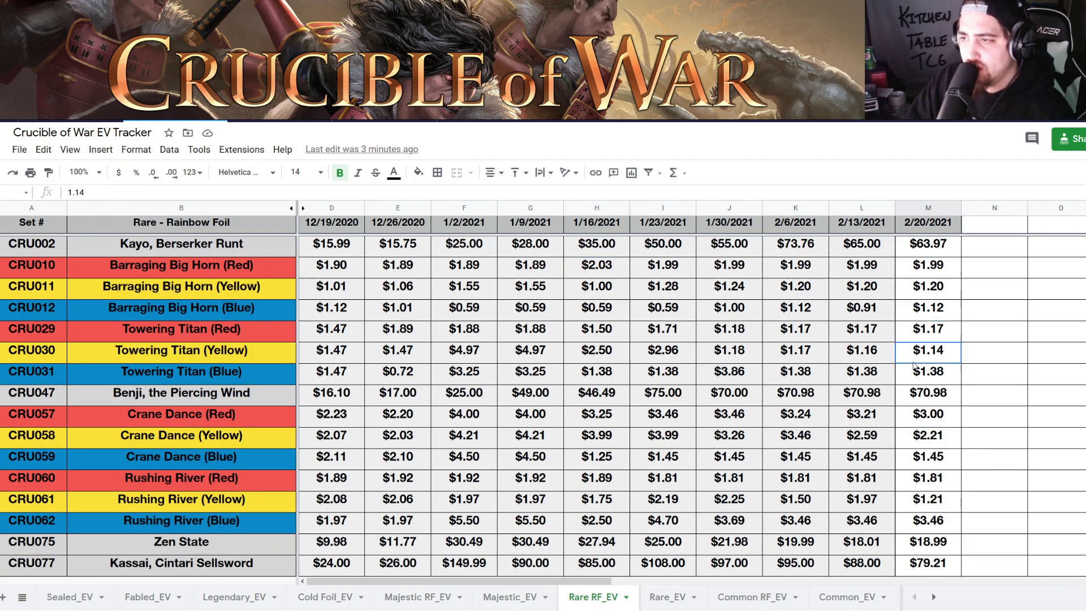
# Compare Benji, the Piercing Wind's prices from 2/6/2021 to 2/20/2021 and check the 2/20/2021 prices of Kayo, Berserker Runt and Towering Titan (Blue).
pyautogui.click(921, 398)
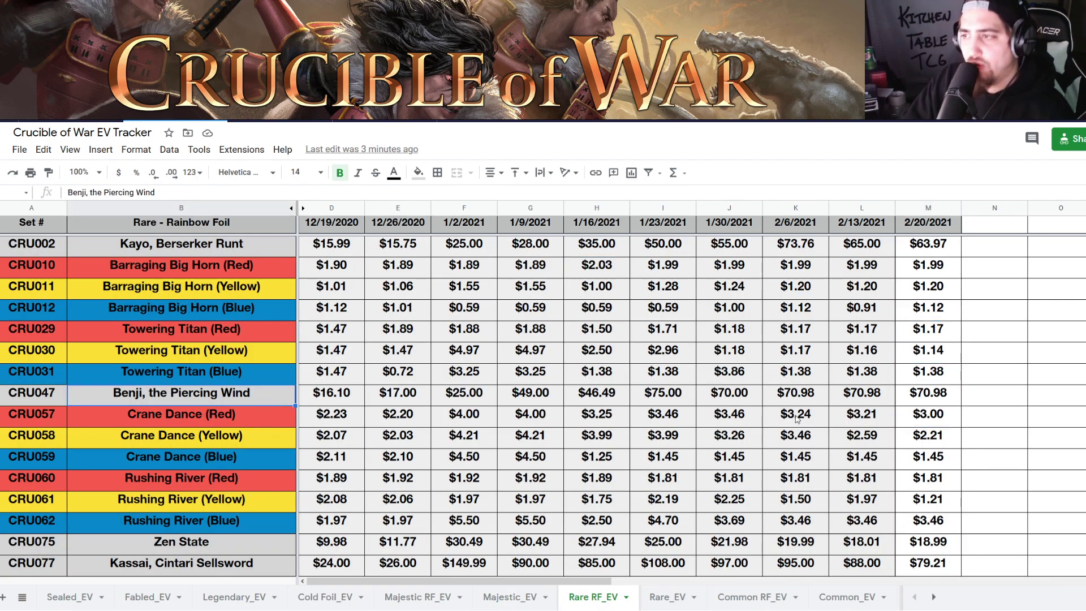
pyautogui.click(848, 399)
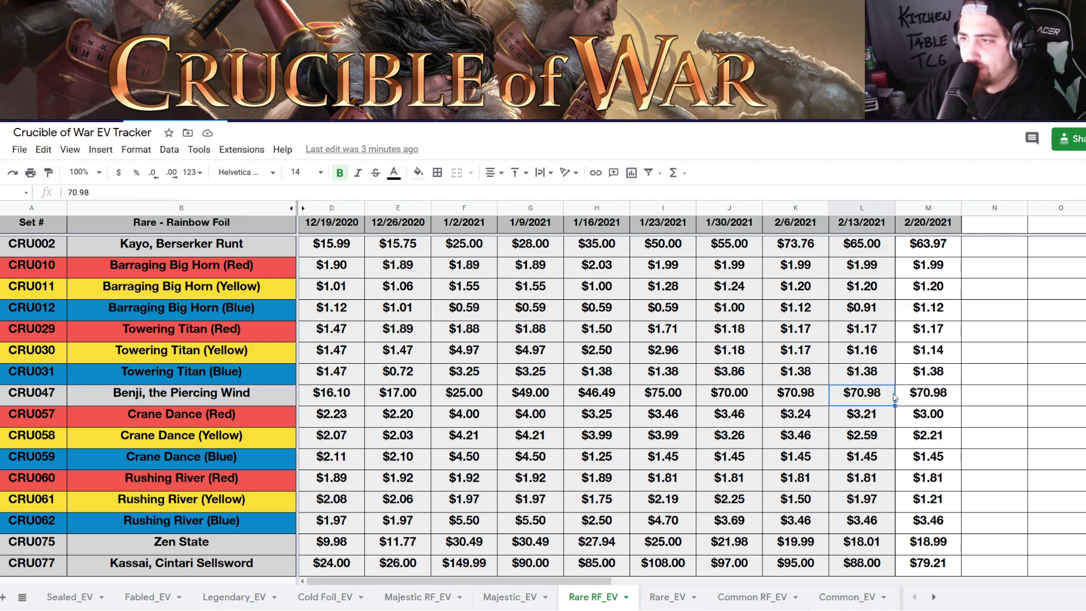
pyautogui.click(812, 401)
pyautogui.click(917, 403)
pyautogui.click(919, 244)
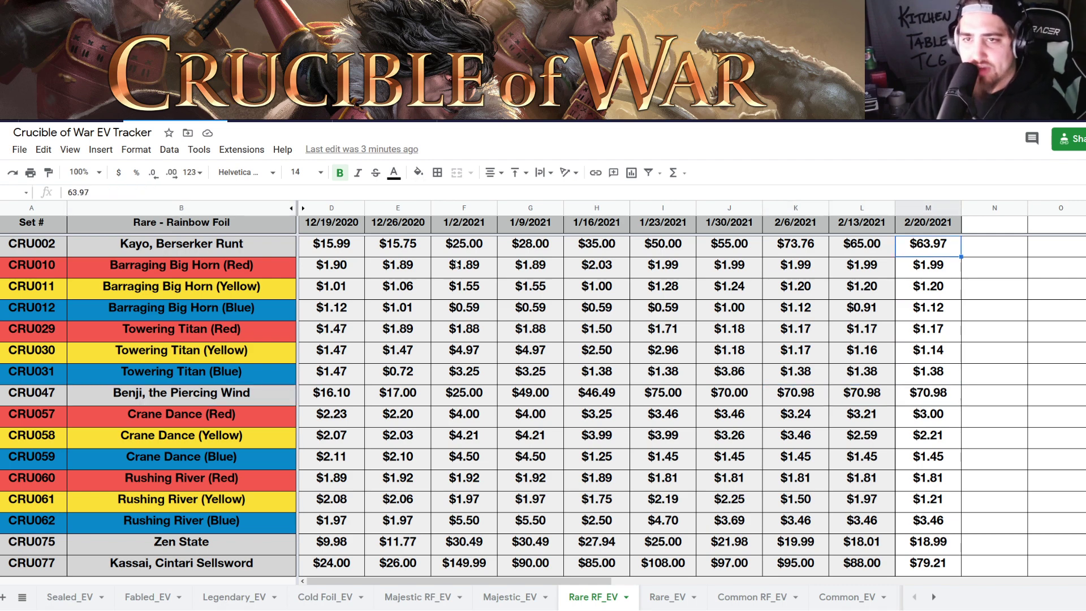
pyautogui.click(928, 376)
pyautogui.click(924, 398)
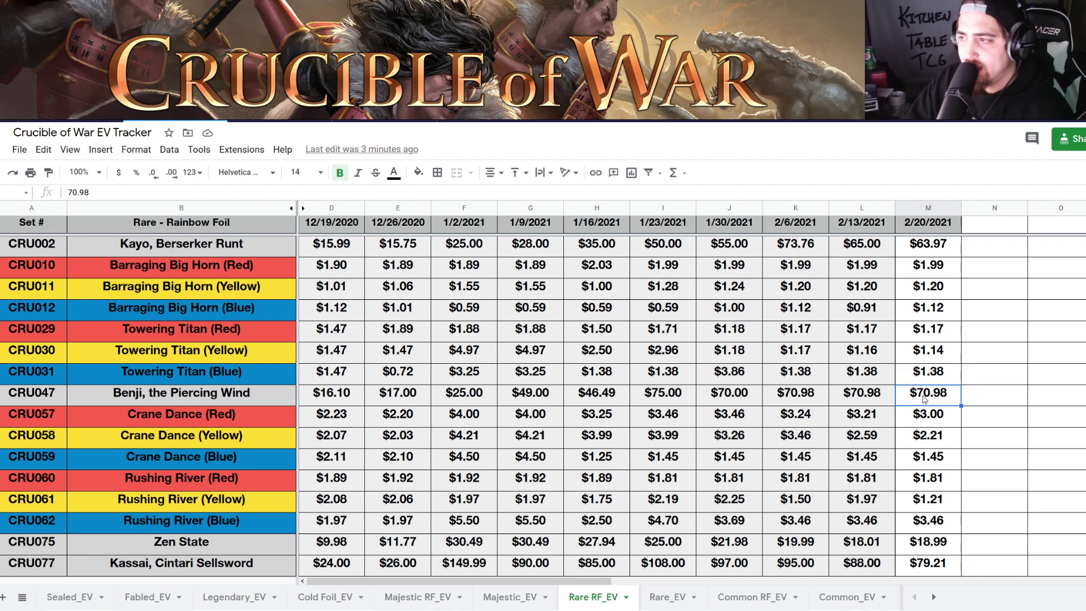
pyautogui.click(280, 394)
pyautogui.hotkey('ctrl', 'Right')
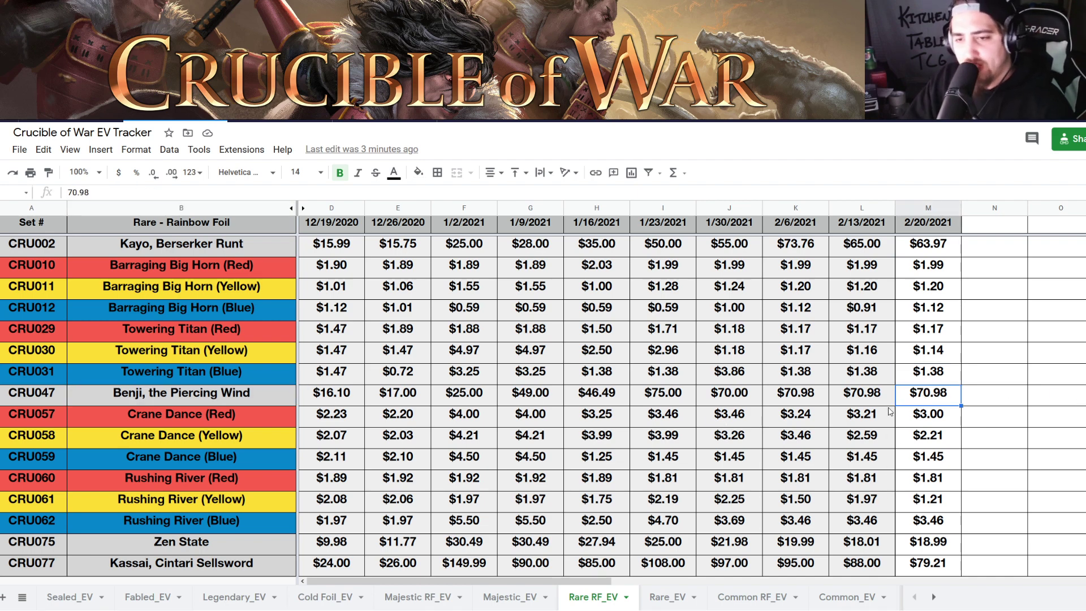
# Check Kassai, Cintari Sellsword's rainbow foil price for 2/20/2021.
pyautogui.scroll(-2, 890, 411)
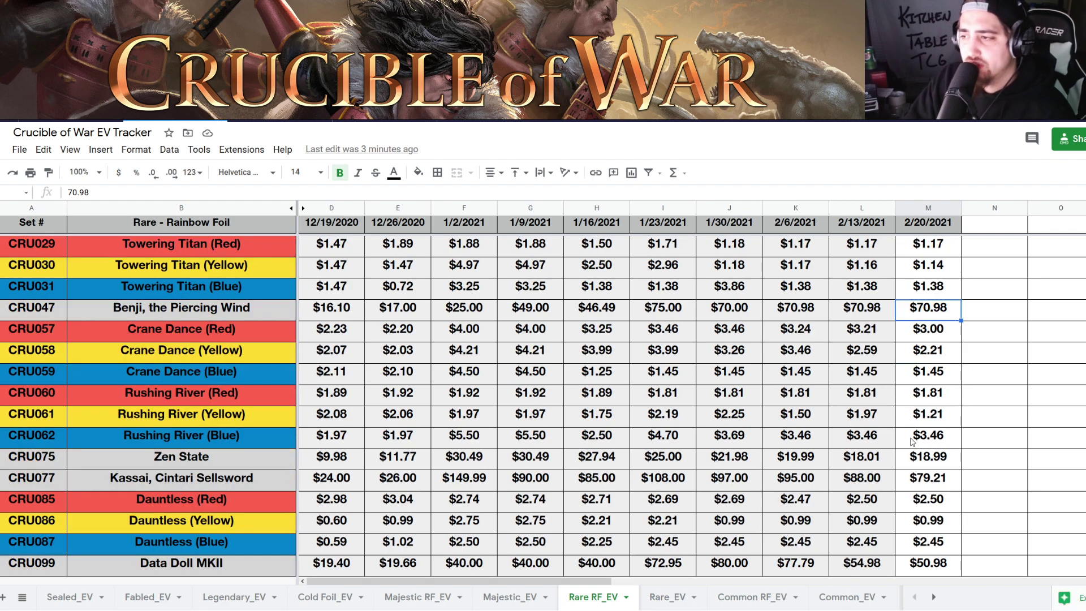
pyautogui.click(927, 476)
pyautogui.click(148, 481)
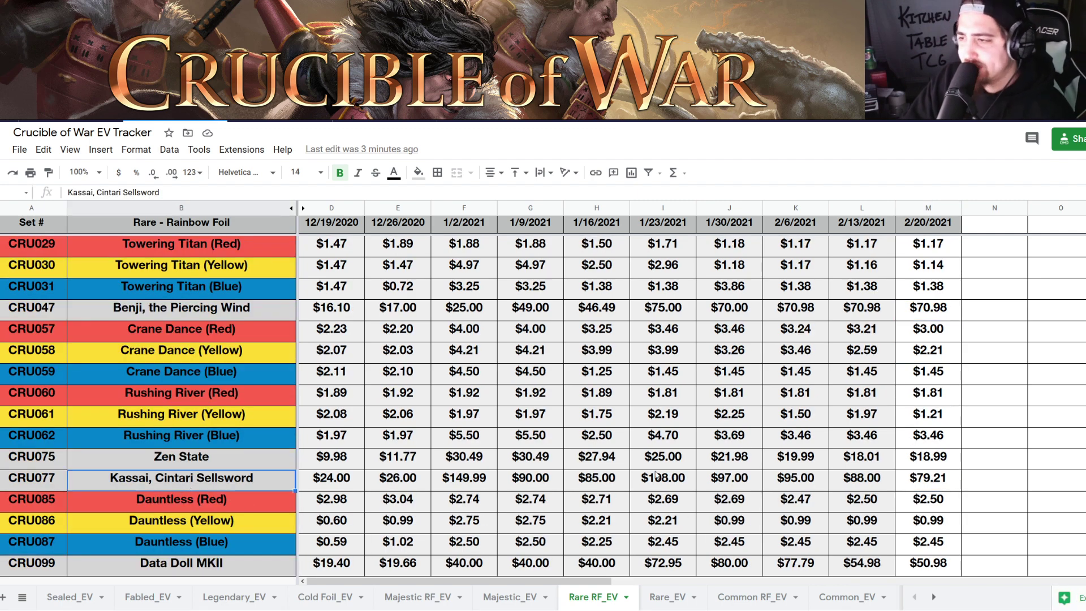
pyautogui.click(943, 476)
# Check the 2/20/2021 rainbow foil prices of Data Doll MKII and Kavdaen, Trader of Skins.
pyautogui.scroll(-2, 927, 452)
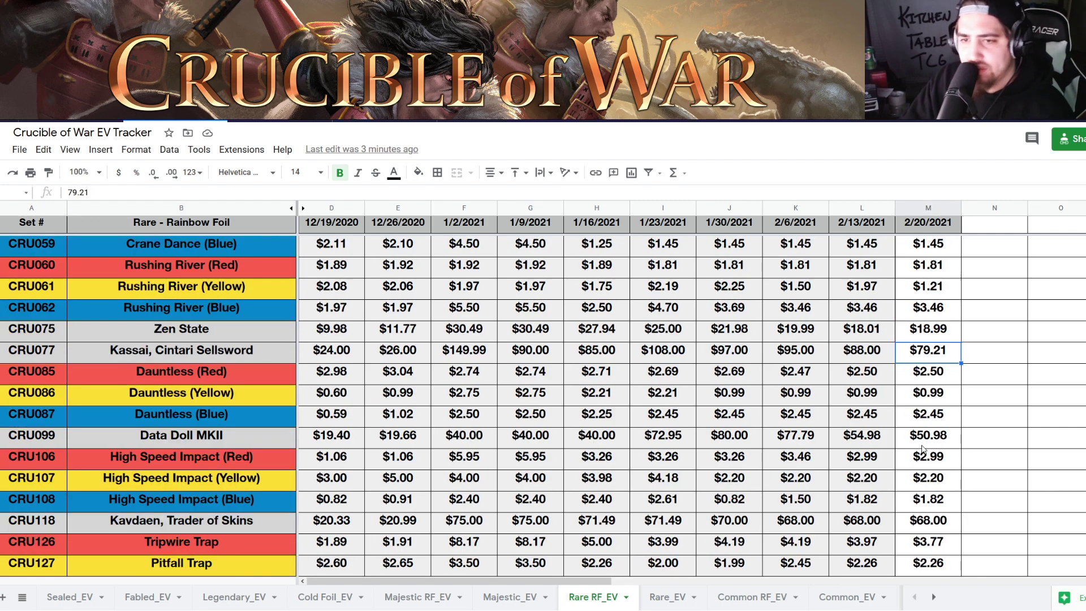
pyautogui.click(921, 446)
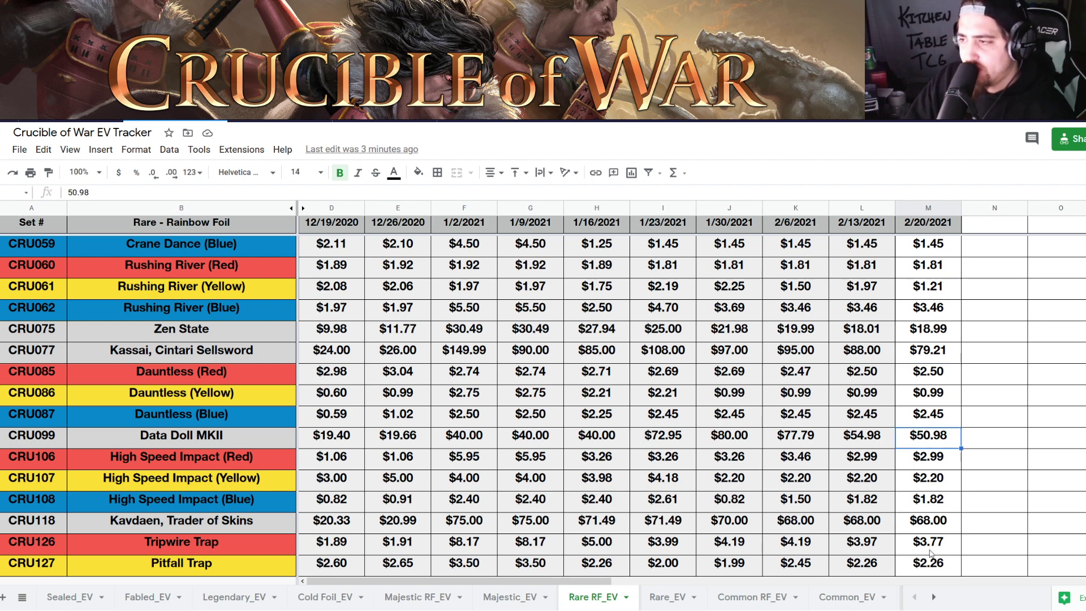
pyautogui.click(927, 528)
# Check the 2/20/2021 rainbow foil prices of Promise of Plenty (Blue), Springboard Somersault and Cash In.
pyautogui.scroll(-5, 923, 527)
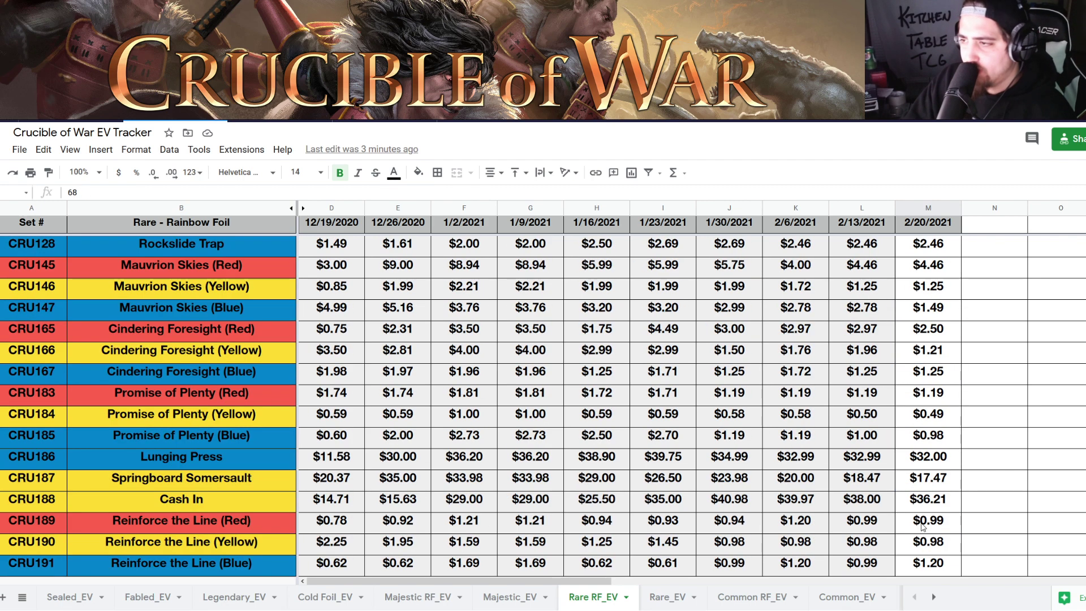
pyautogui.click(922, 444)
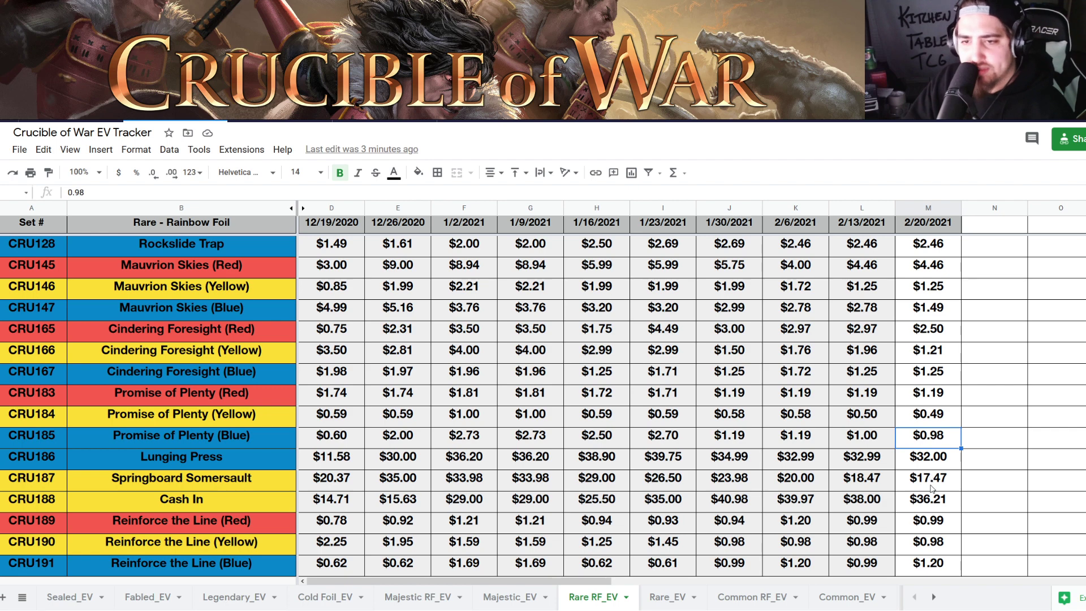
pyautogui.click(930, 484)
pyautogui.click(926, 506)
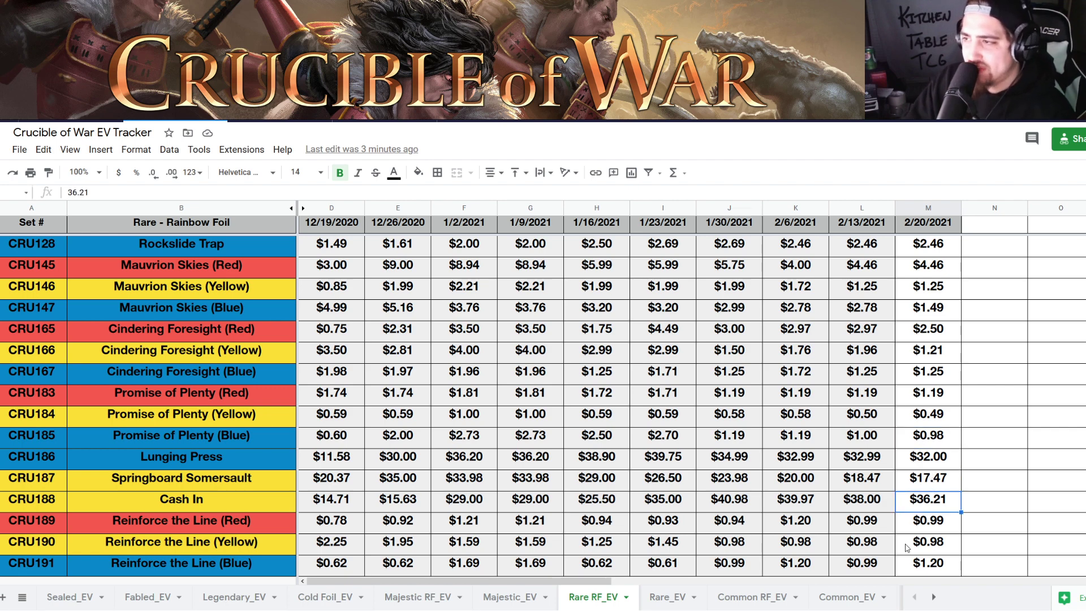
# Check the 2/20/2021 Growth Percentage and widen the Average chart to just past the 2/20/2021 column.
pyautogui.scroll(-3, 879, 432)
pyautogui.click(911, 499)
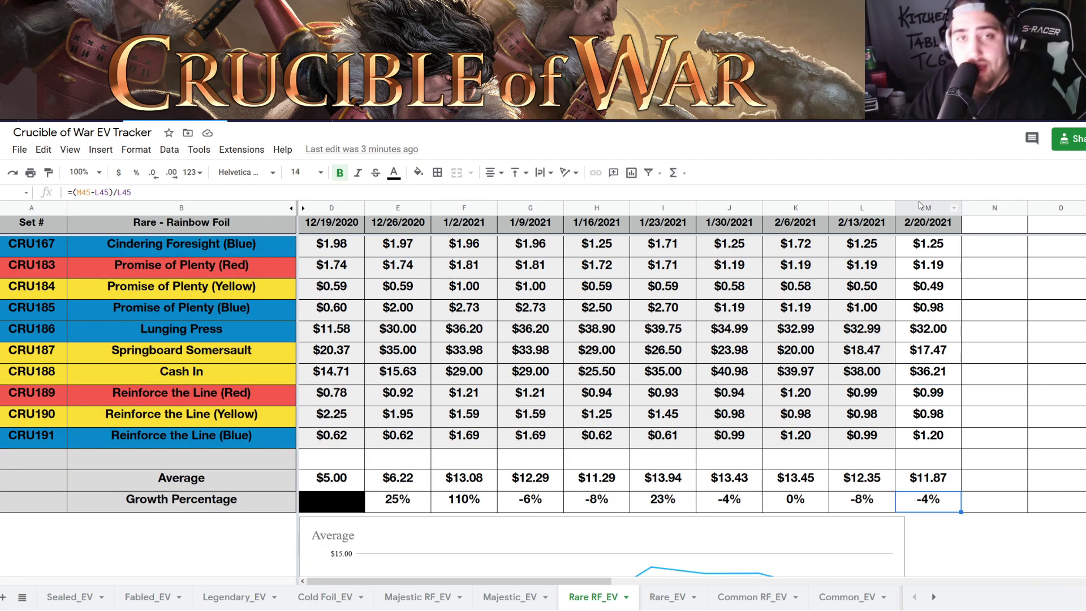
pyautogui.scroll(-5, 880, 208)
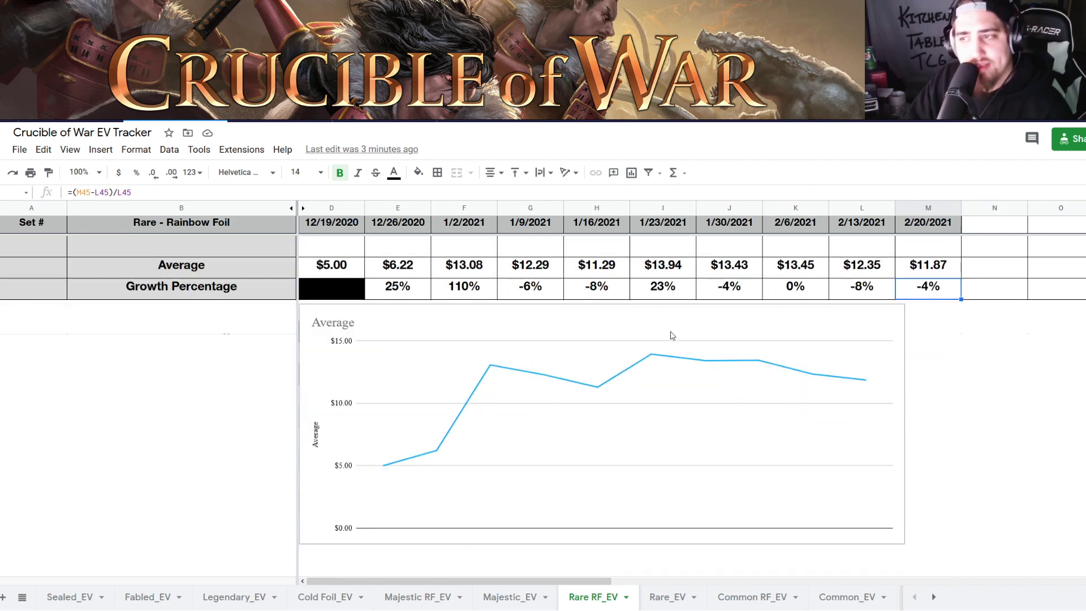
pyautogui.click(816, 371)
pyautogui.moveTo(904, 422); pyautogui.dragTo(981, 424)
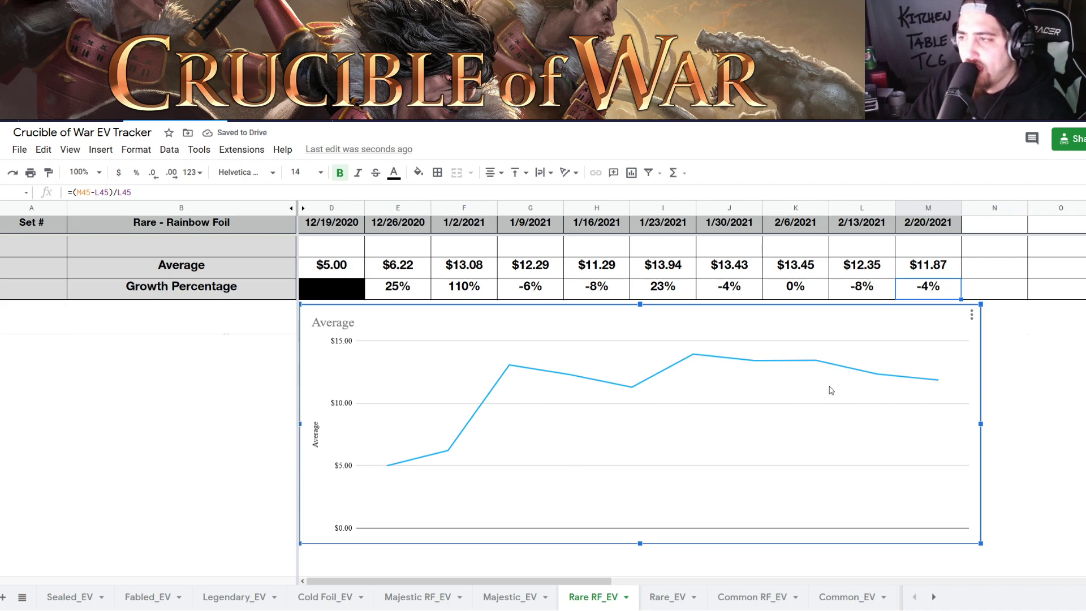
# Review the Reinforce the Line (Red), Springboard Somersault and Cash In rows, including Cash In's 2/20/2021 rainbow foil price.
pyautogui.scroll(4, 832, 390)
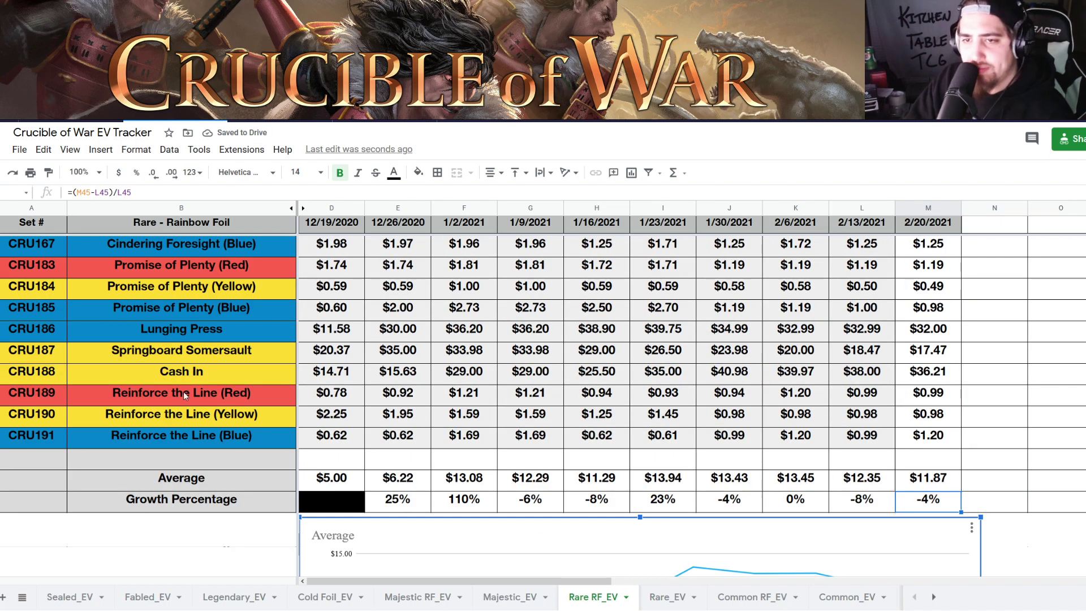
pyautogui.click(185, 392)
pyautogui.click(190, 381)
pyautogui.click(190, 351)
pyautogui.click(190, 381)
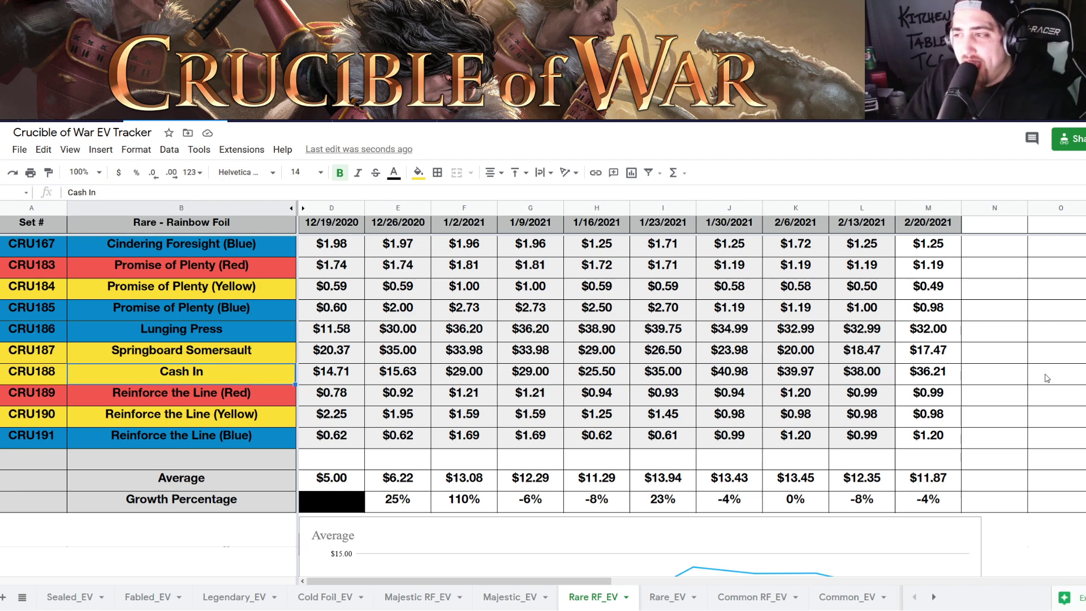
pyautogui.click(957, 380)
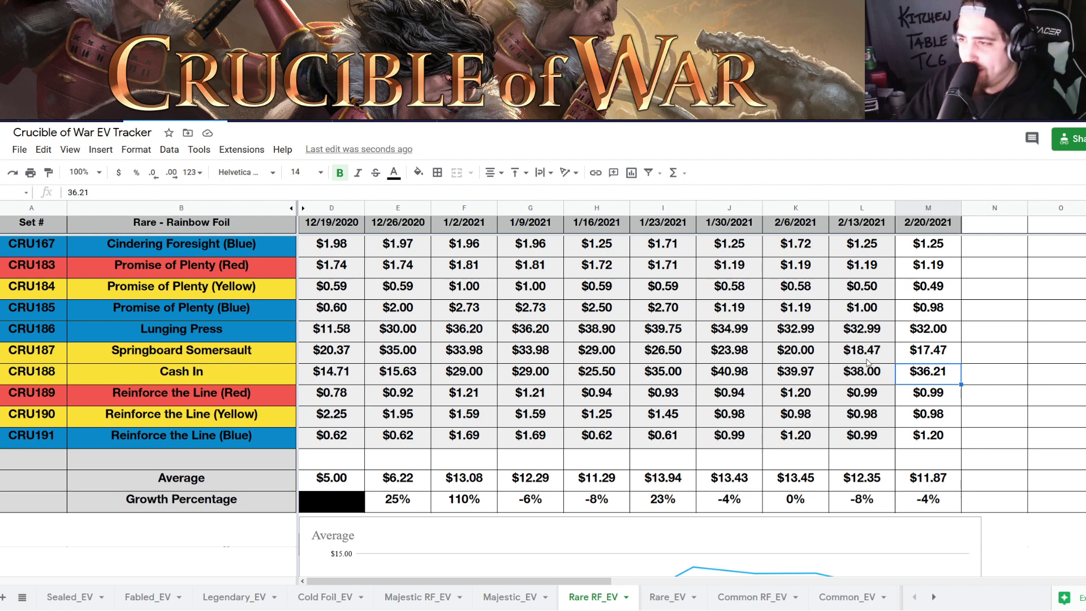
# Review the Average row and the widened Average chart below the Rare rainbow foil list.
pyautogui.scroll(-1, 868, 362)
pyautogui.scroll(3, 894, 370)
pyautogui.scroll(-4, 904, 373)
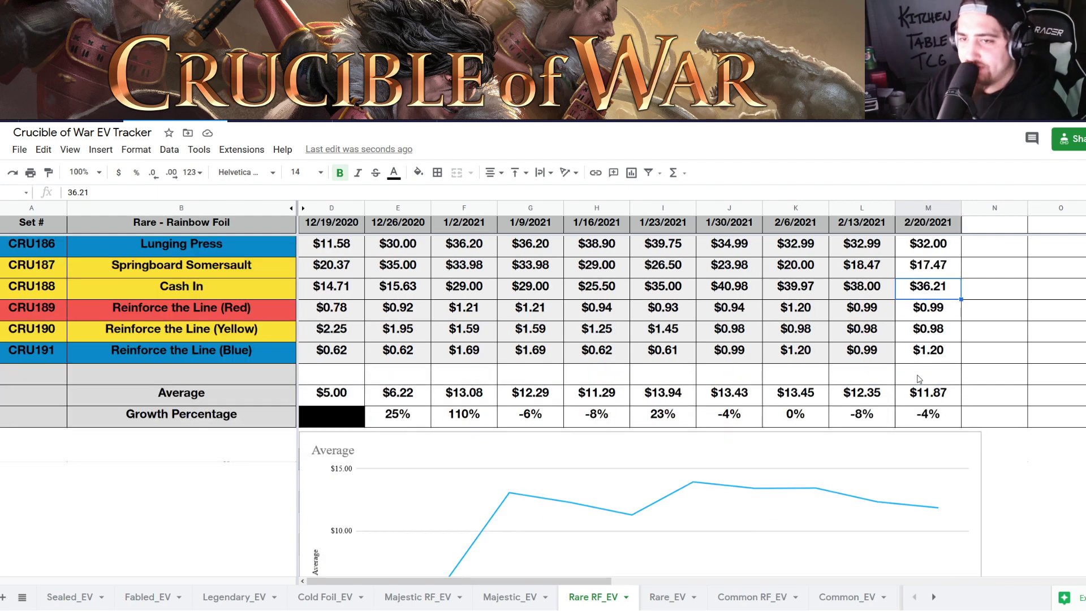
pyautogui.scroll(-2, 848, 391)
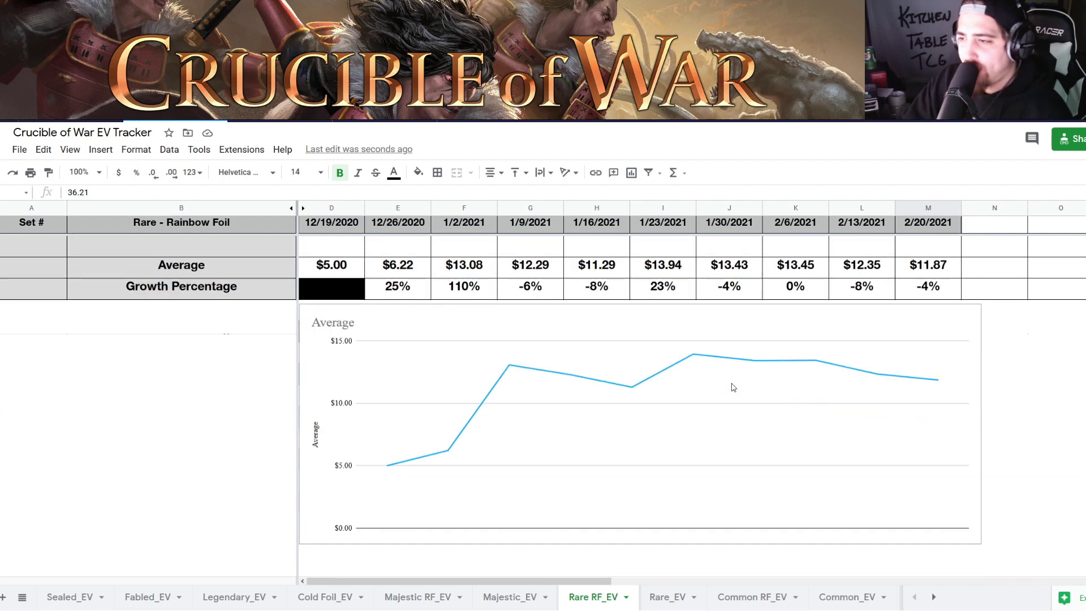
# Open the Rare_EV sheet and compare Cash In's prices for 2/6/2021, 2/13/2021 and 2/20/2021.
pyautogui.click(667, 598)
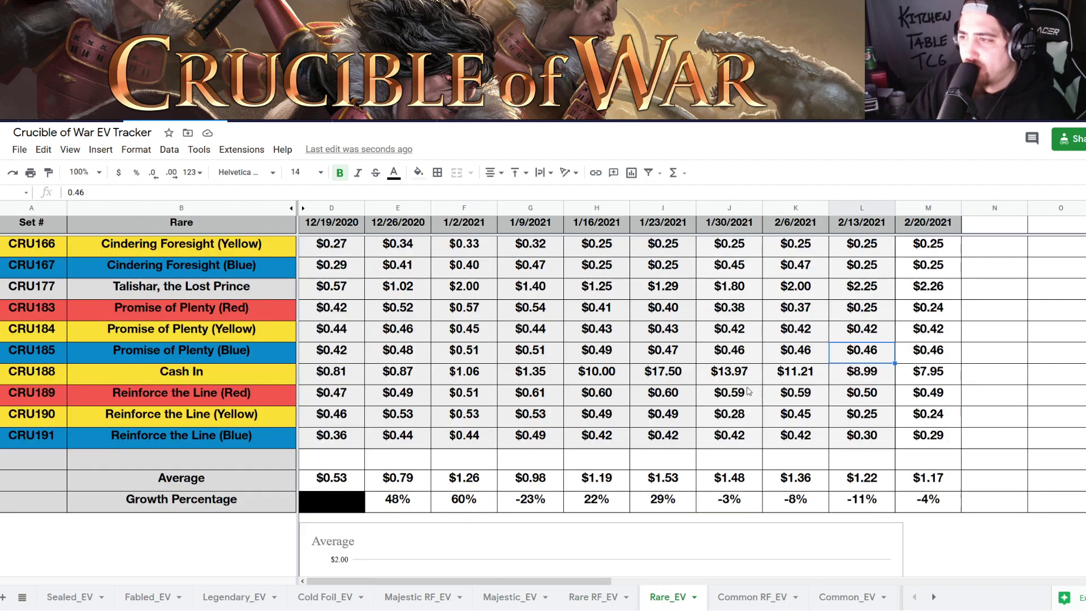
pyautogui.click(919, 389)
pyautogui.scroll(1, 910, 469)
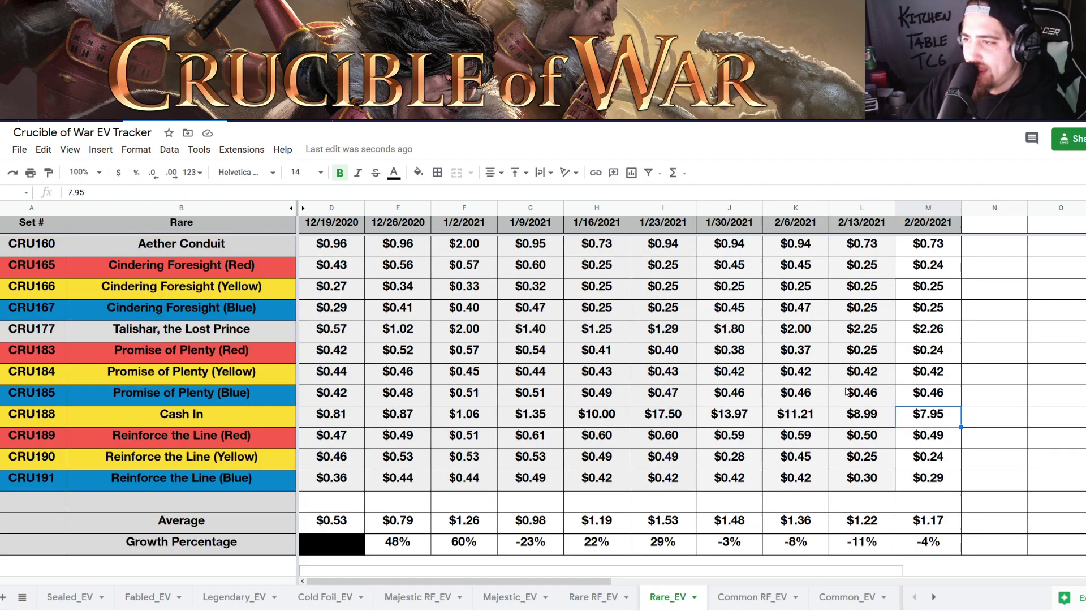
pyautogui.click(812, 408)
pyautogui.click(865, 420)
pyautogui.click(920, 422)
pyautogui.click(804, 423)
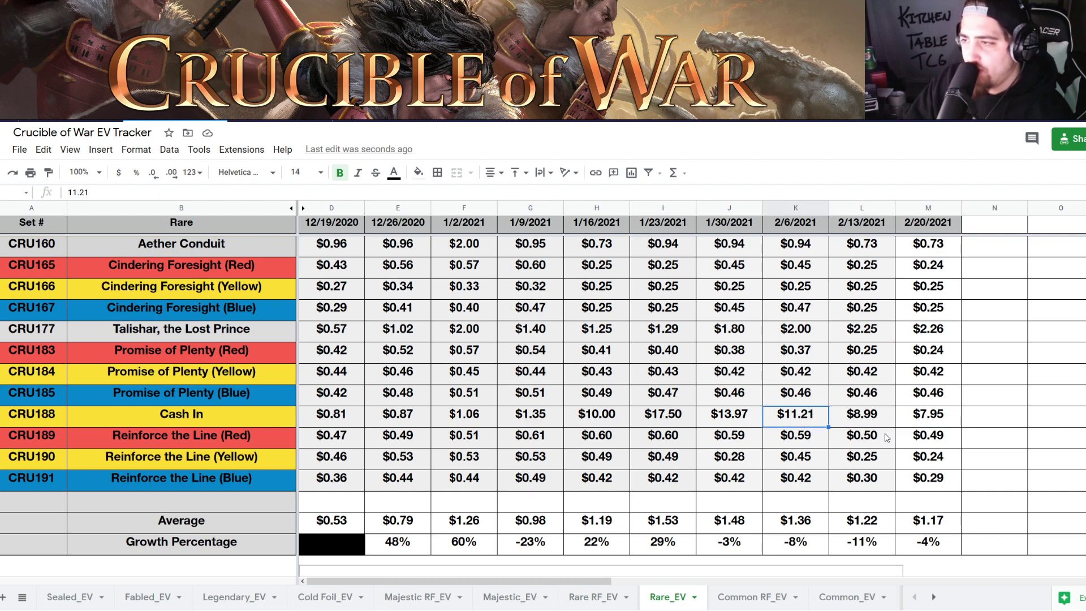
pyautogui.click(882, 423)
pyautogui.click(930, 423)
pyautogui.click(823, 423)
# Check the Rare list's 2/20/2021 price of Data Doll MKII and locate the Plasma Barrel Shot row.
pyautogui.scroll(10, 944, 422)
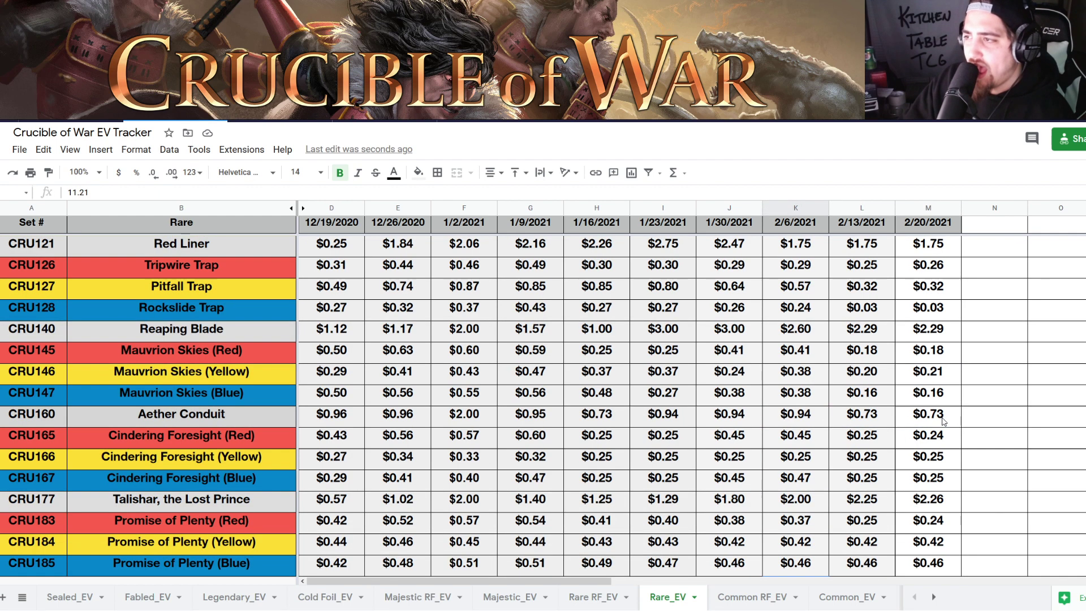
pyautogui.click(930, 421)
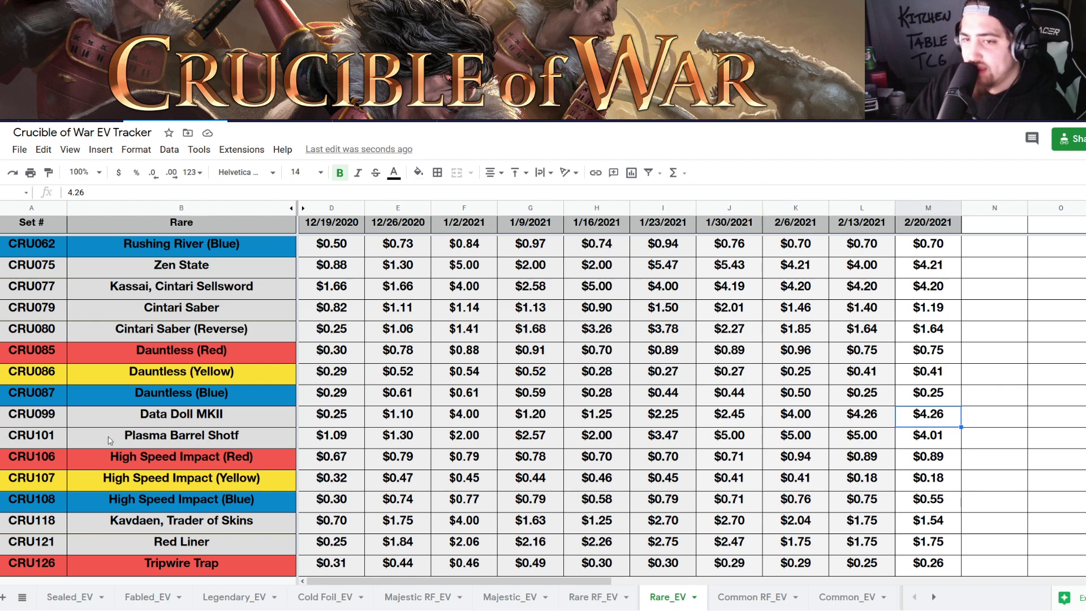
pyautogui.click(277, 445)
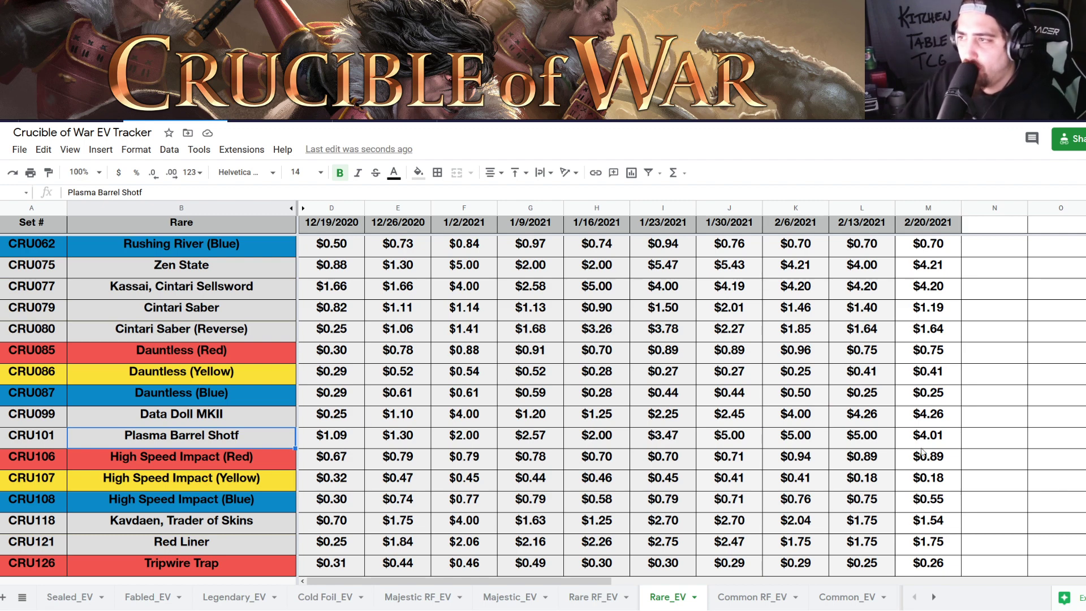
# Review the Sledge of Anvilheim row and Mandible Claw's 2/20/2021 price in the Rare list.
pyautogui.scroll(7, 935, 428)
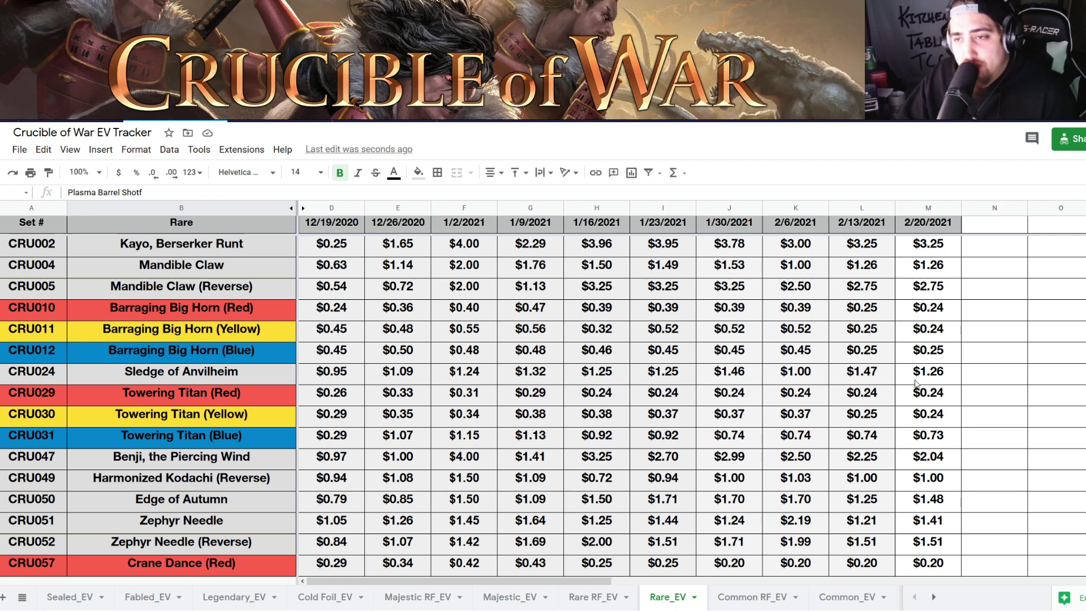
pyautogui.click(175, 372)
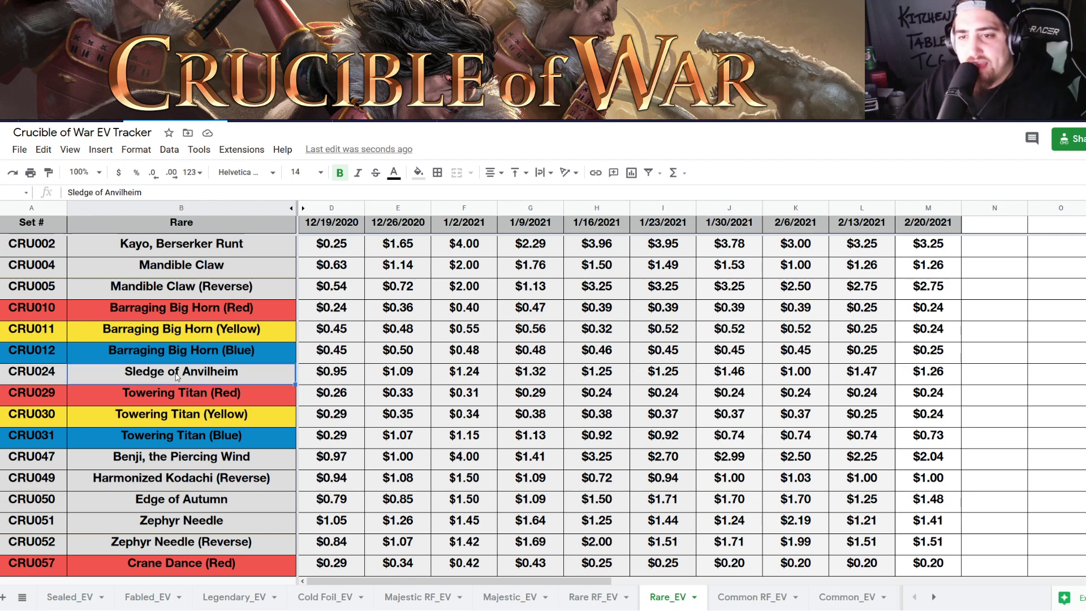
pyautogui.click(254, 276)
pyautogui.click(951, 280)
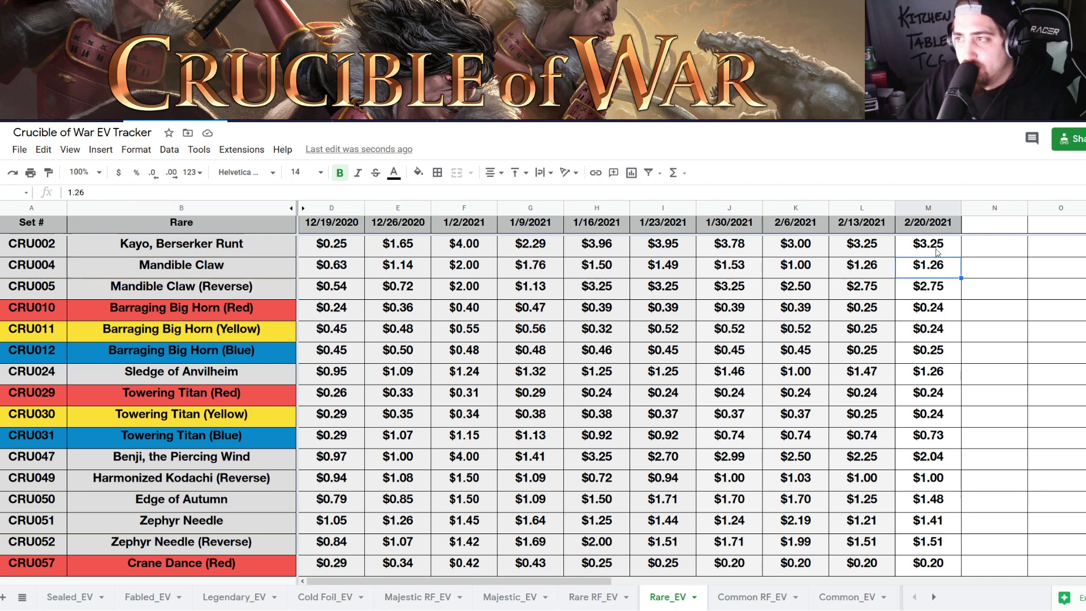
# Check the Rare list's 2/20/2021 Growth Percentage and examine its Average chart.
pyautogui.scroll(-10, 937, 289)
pyautogui.scroll(-3, 938, 376)
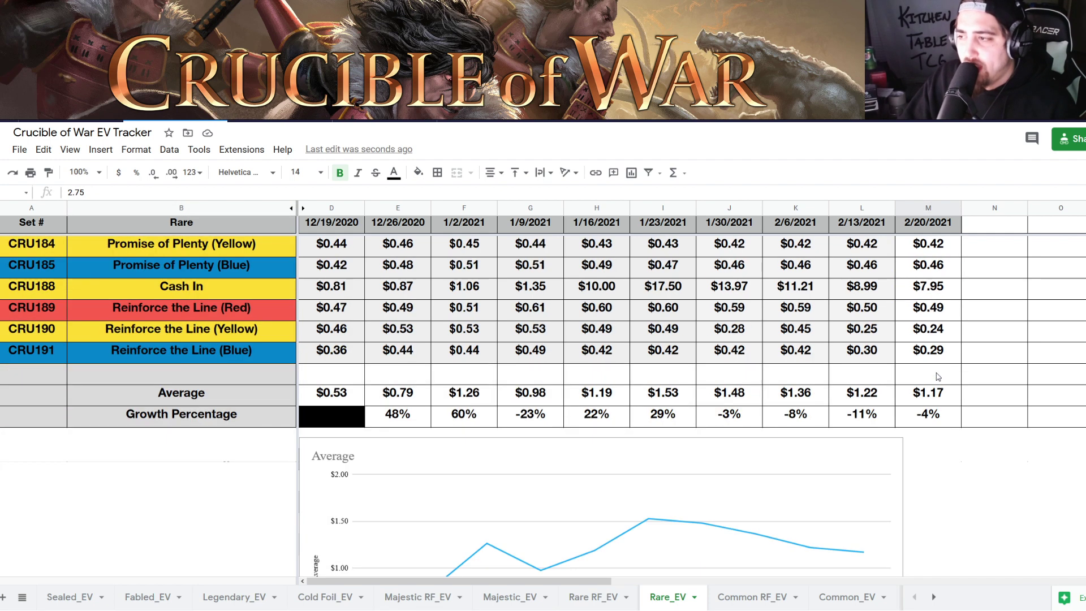
pyautogui.click(928, 423)
pyautogui.scroll(-3, 882, 433)
pyautogui.click(797, 409)
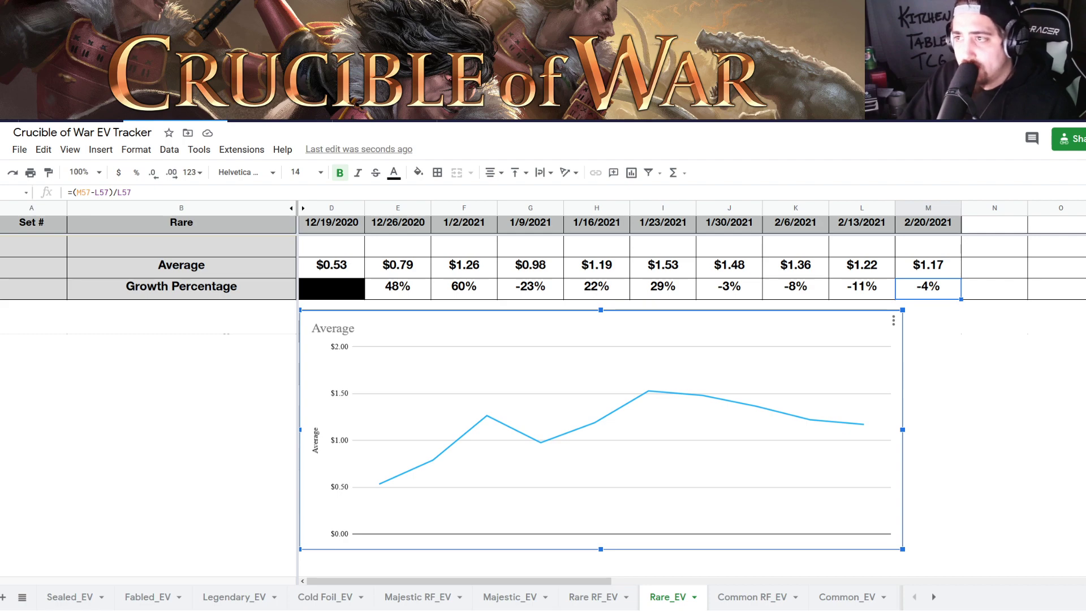
# Open the Common RF_EV sheet and check the 2/13/2021 prices of Cracked Bauble and Quicken.
pyautogui.click(760, 596)
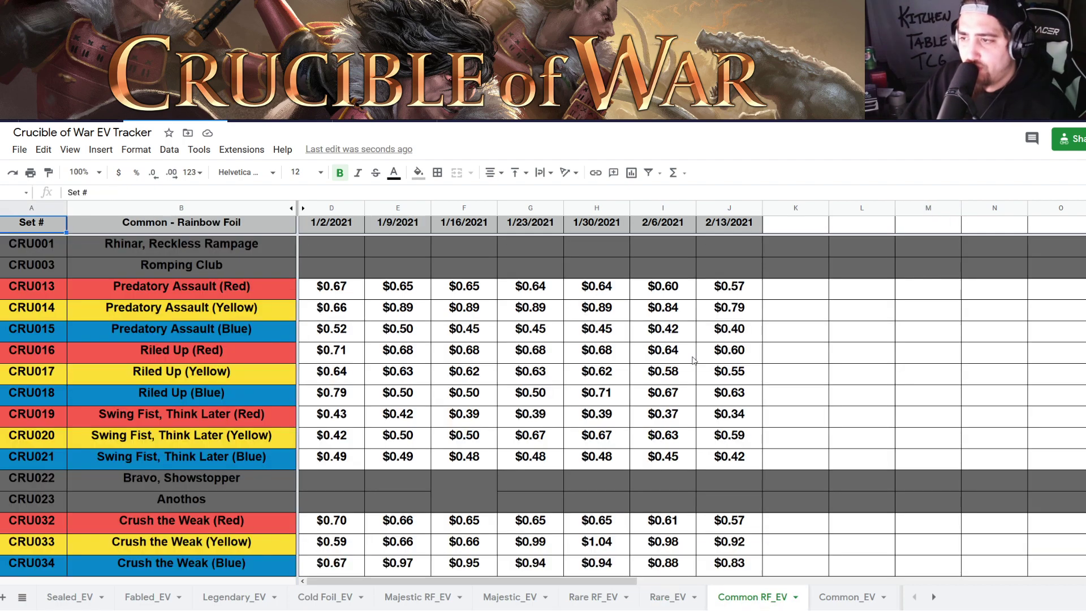
pyautogui.scroll(-10, 693, 360)
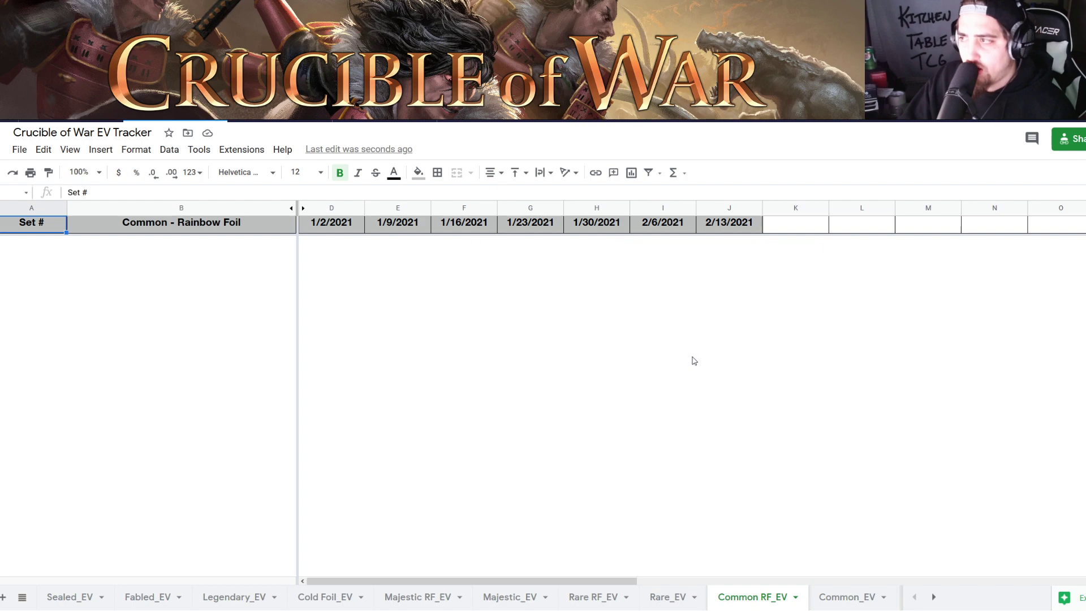
pyautogui.scroll(4, 694, 360)
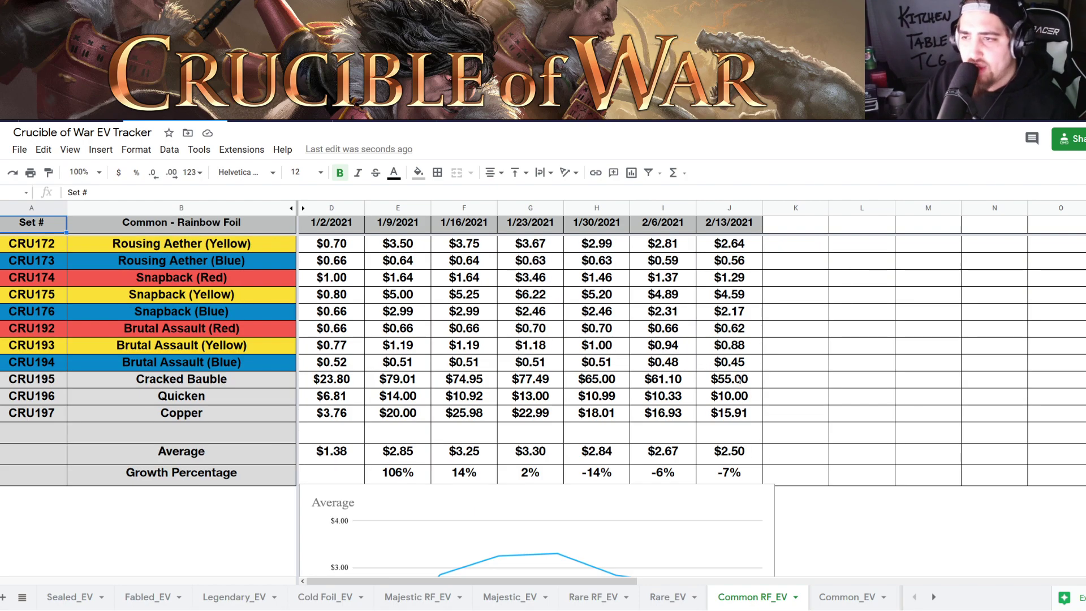
pyautogui.click(738, 380)
pyautogui.click(727, 402)
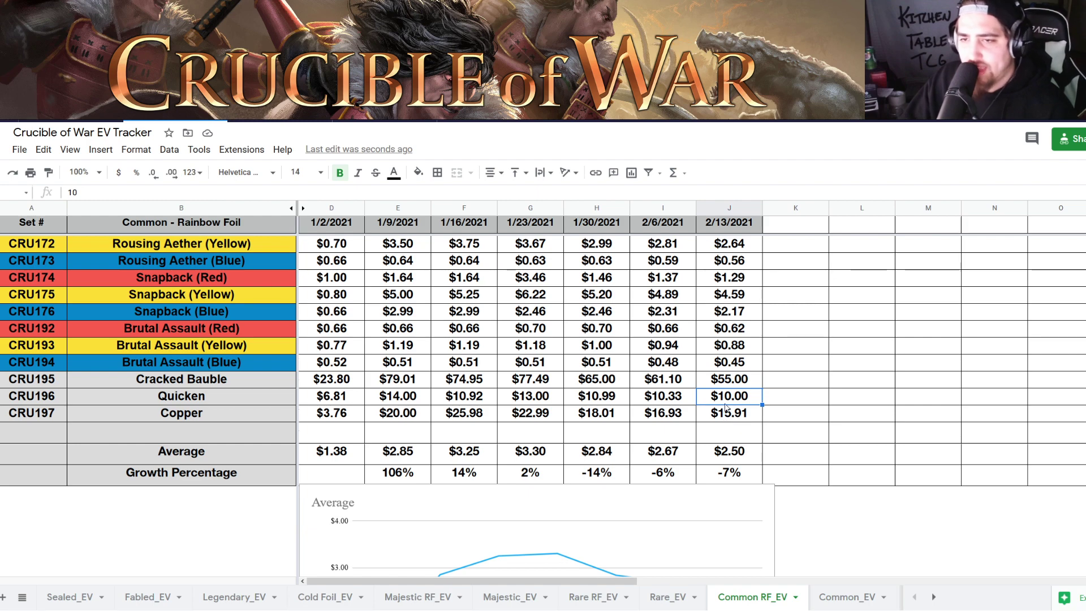
# Check the 2/13/2021 prices of Copper, Rousing Aether (Yellow) and Runechant in the Common rainbow foil list.
pyautogui.click(727, 419)
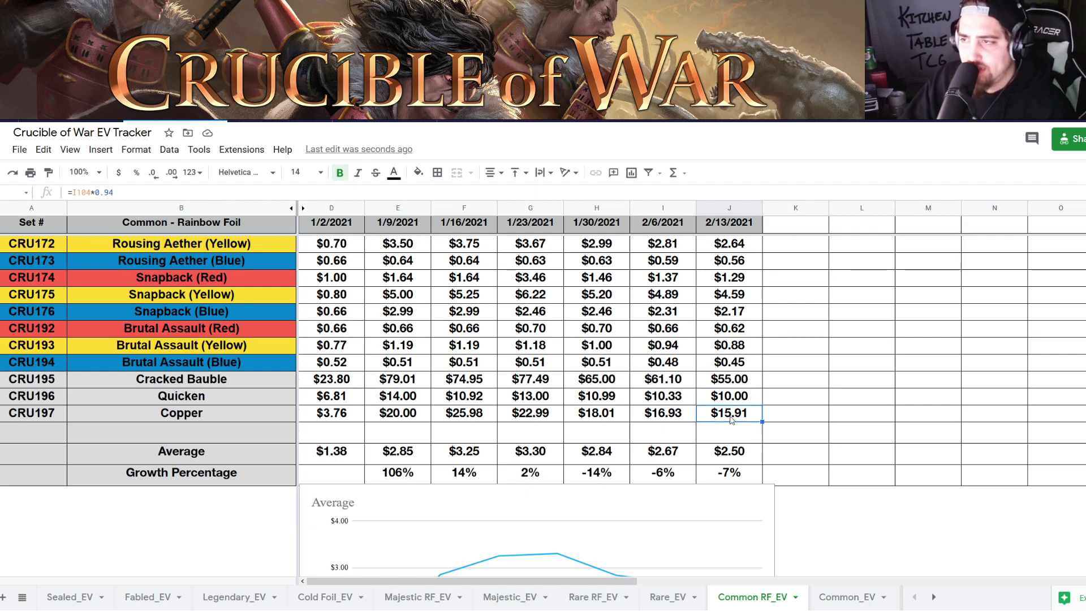
pyautogui.scroll(3, 729, 421)
pyautogui.click(728, 400)
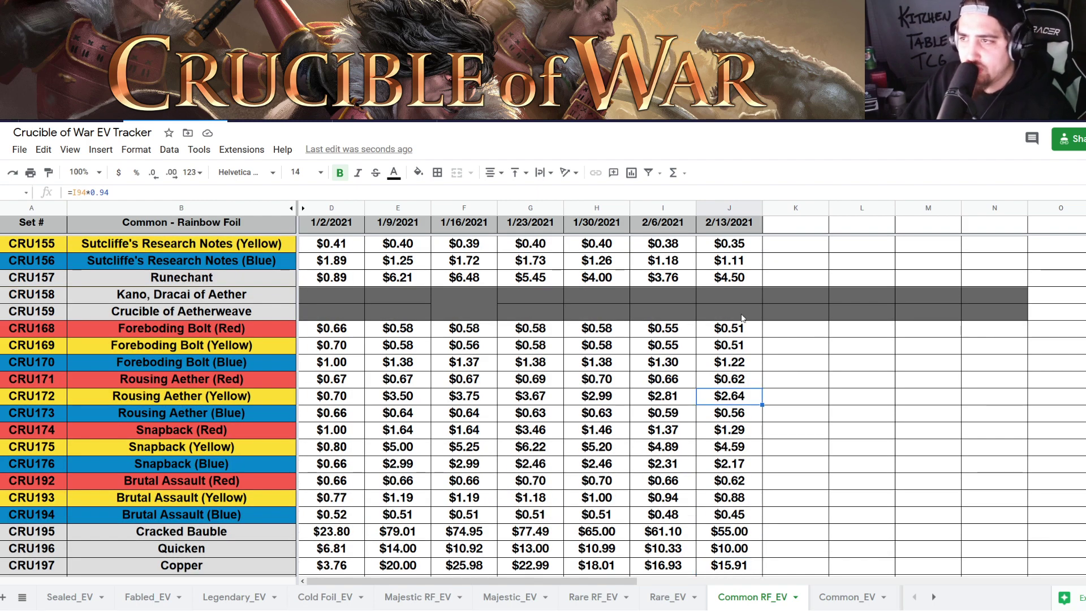
pyautogui.click(735, 281)
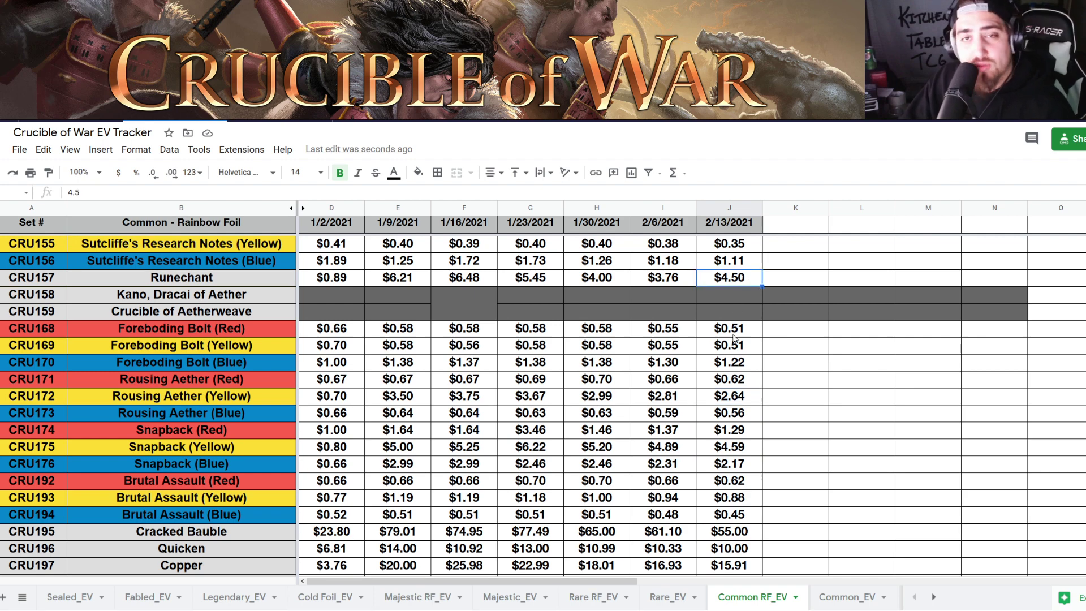
pyautogui.scroll(-1, 729, 402)
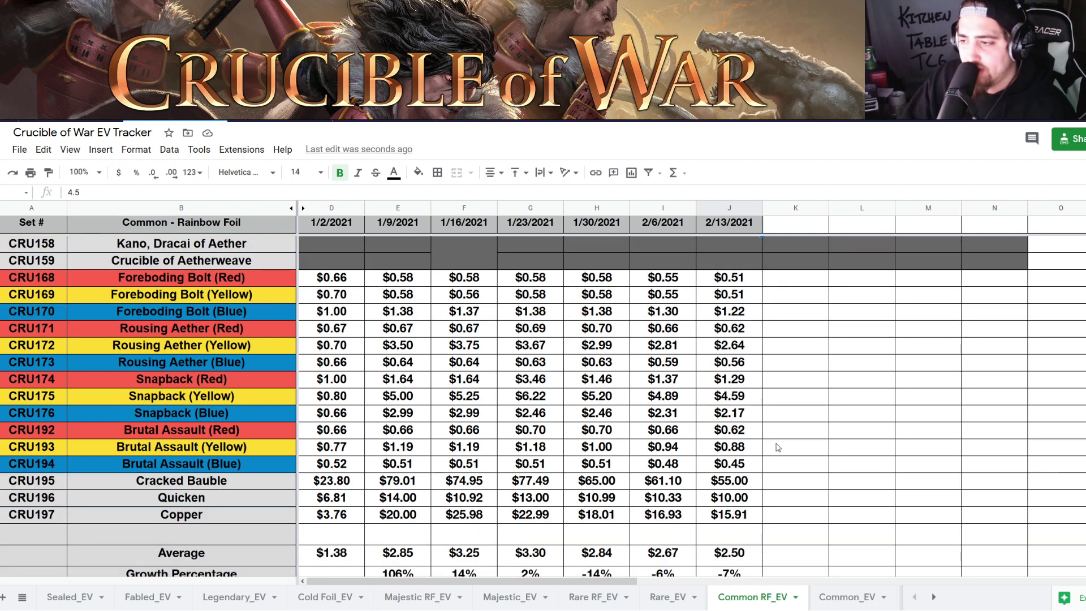
# Open the Common_EV sheet briefly, then bring up the EV Calculation sheet and look over its averages tables.
pyautogui.click(863, 600)
pyautogui.click(933, 597)
pyautogui.click(934, 597)
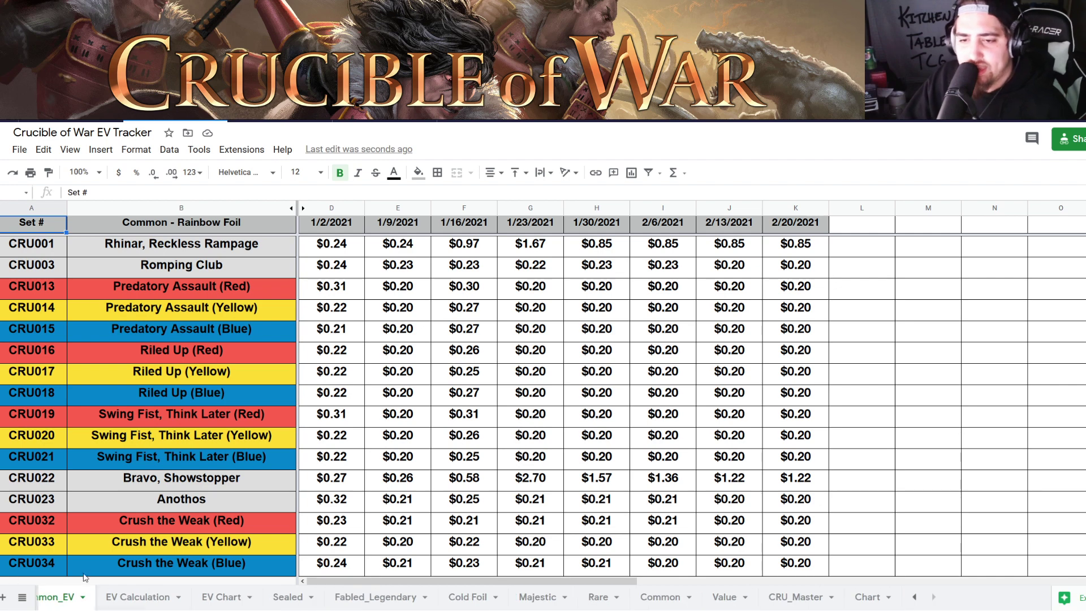
pyautogui.click(138, 598)
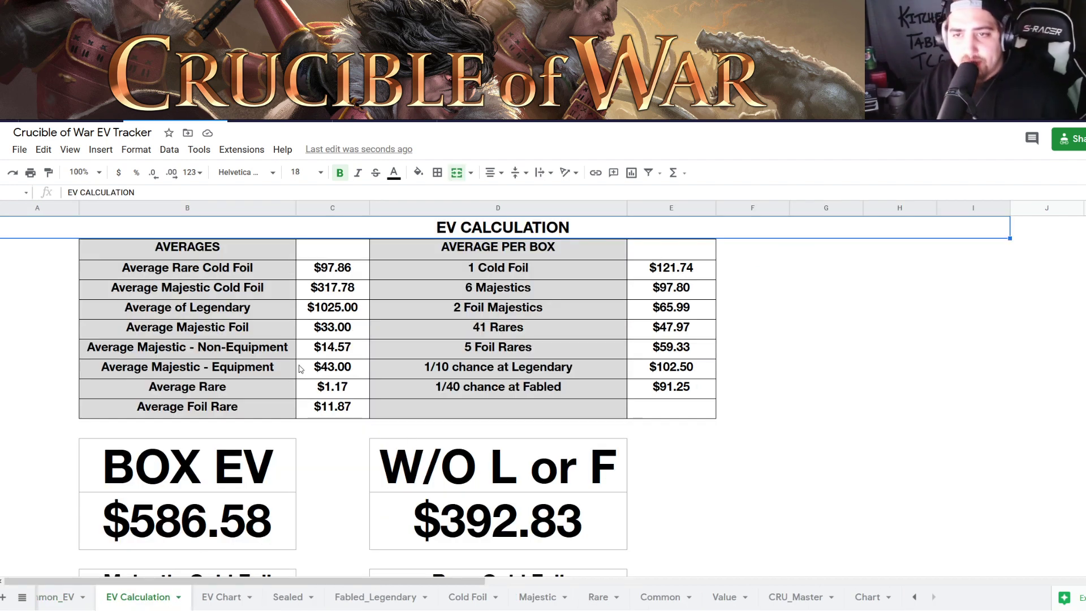
pyautogui.scroll(-1, 300, 369)
pyautogui.scroll(1, 300, 369)
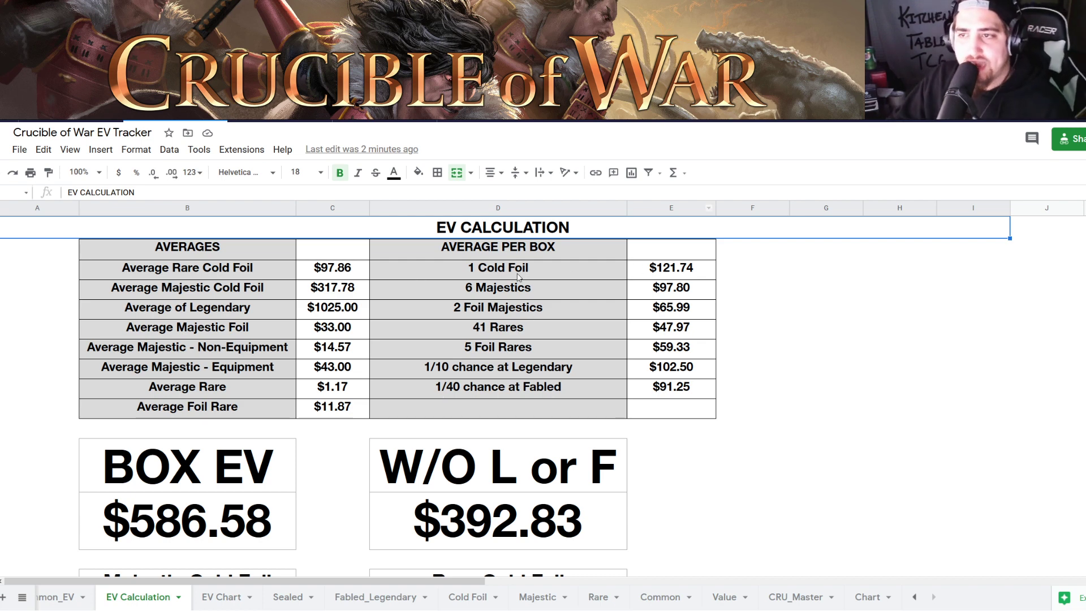
# Inspect the formulas behind the 1 Cold Foil value and the Average Rare and Average Majestic Cold Foil prices.
pyautogui.click(673, 277)
pyautogui.click(341, 289)
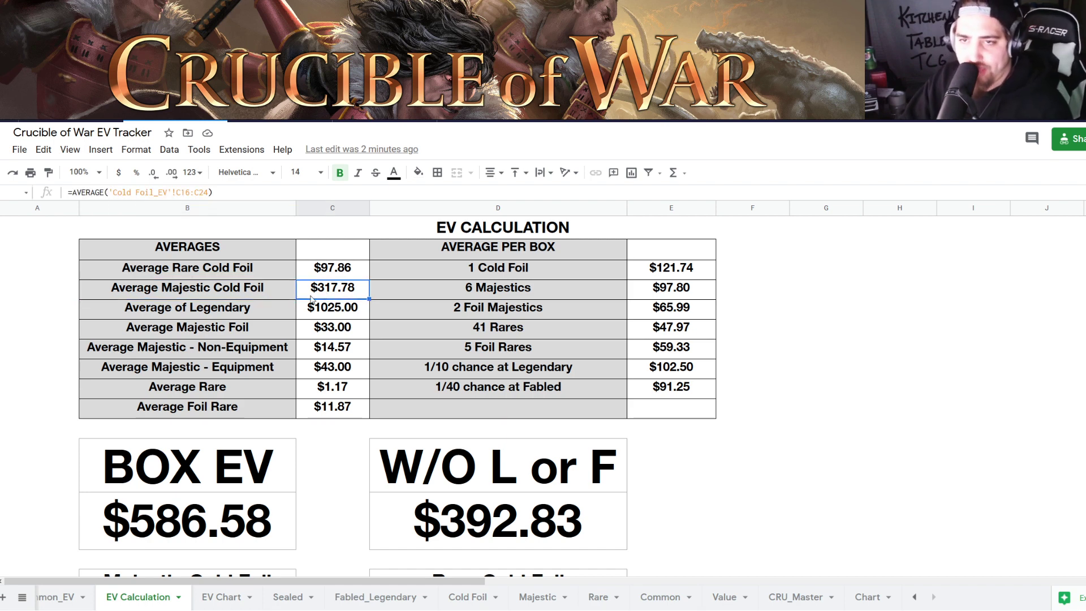
pyautogui.click(317, 275)
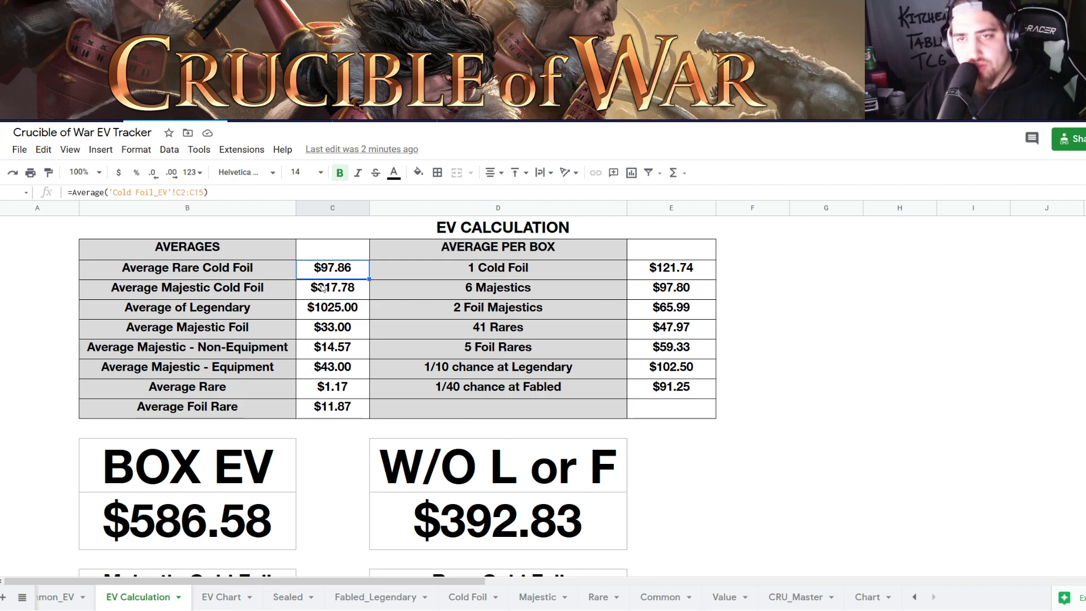
pyautogui.click(665, 278)
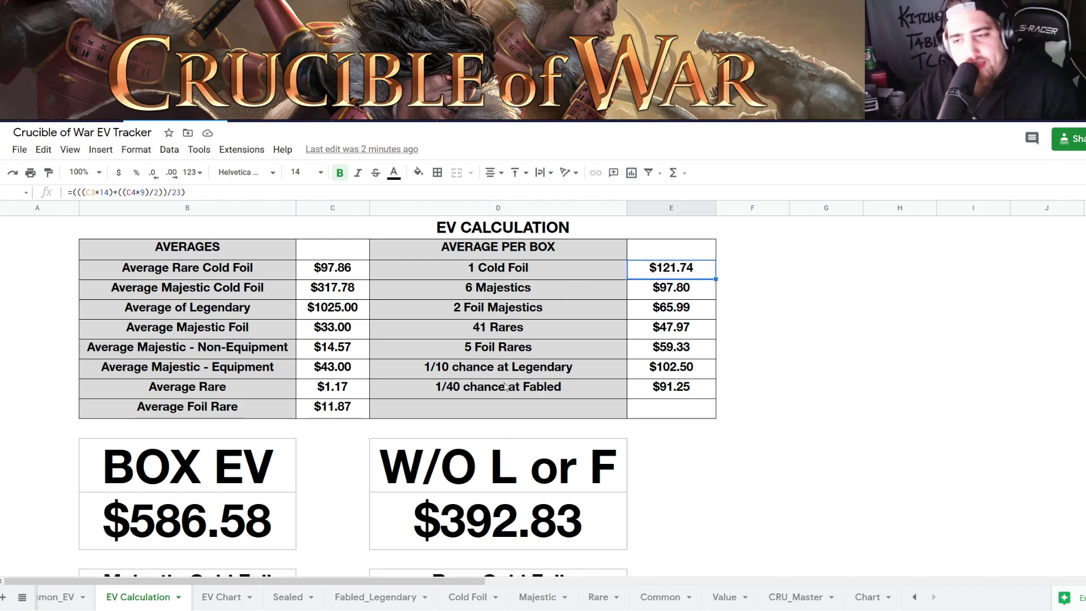
pyautogui.click(337, 294)
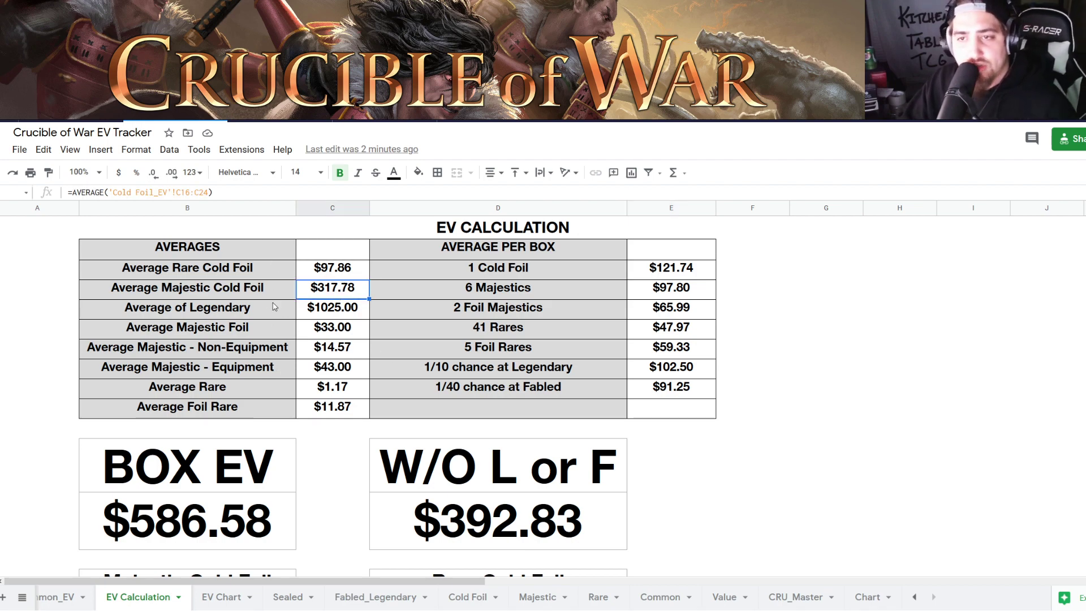
# Inspect the BOX EV total's formula and compare it with the 1 Cold Foil value per box.
pyautogui.scroll(-3, 286, 332)
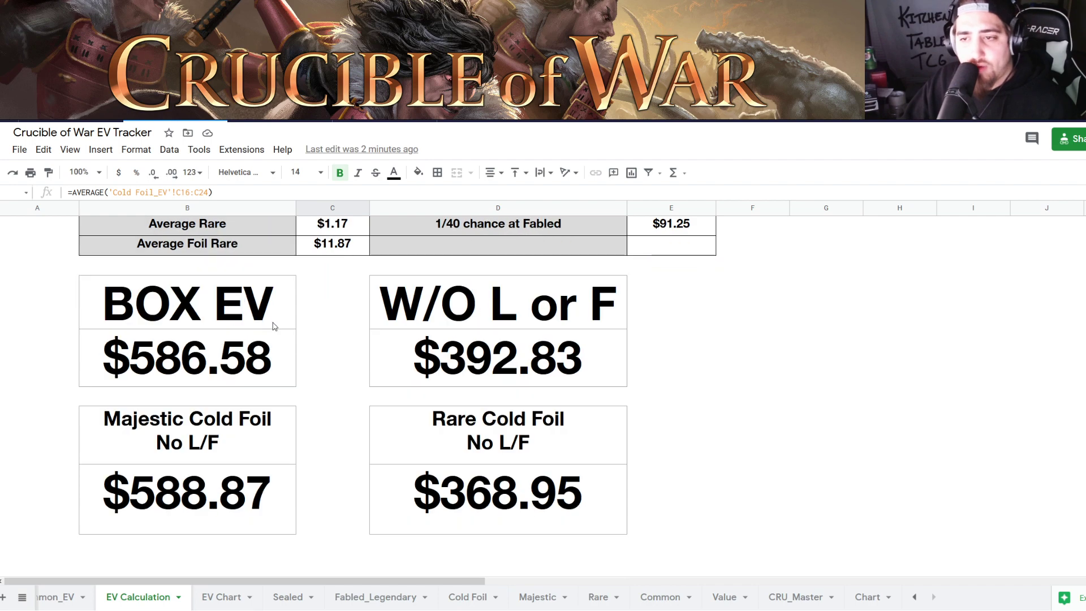
pyautogui.click(210, 355)
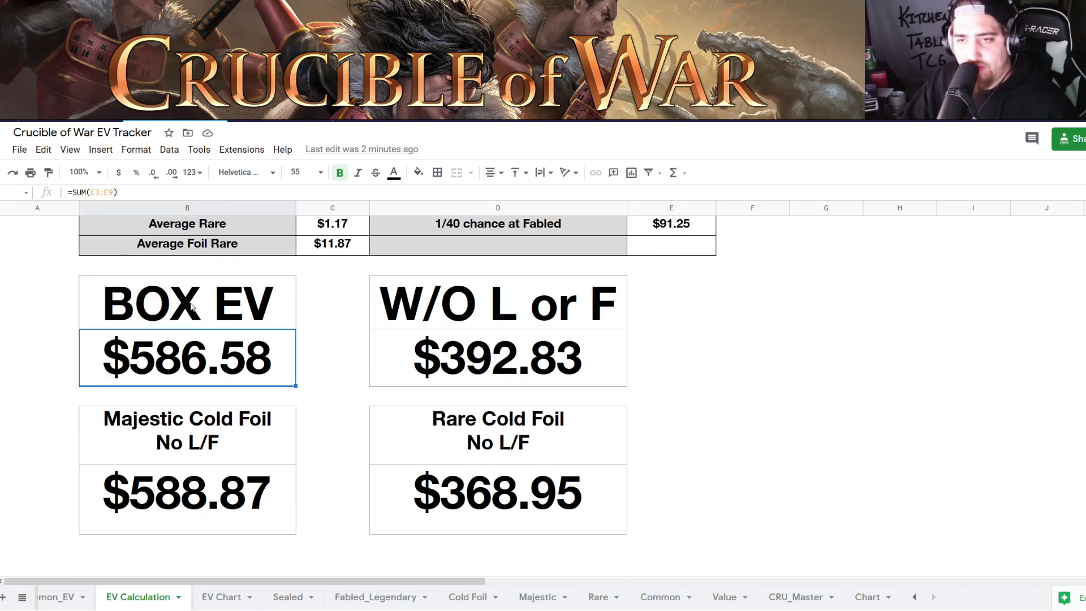
pyautogui.scroll(4, 424, 336)
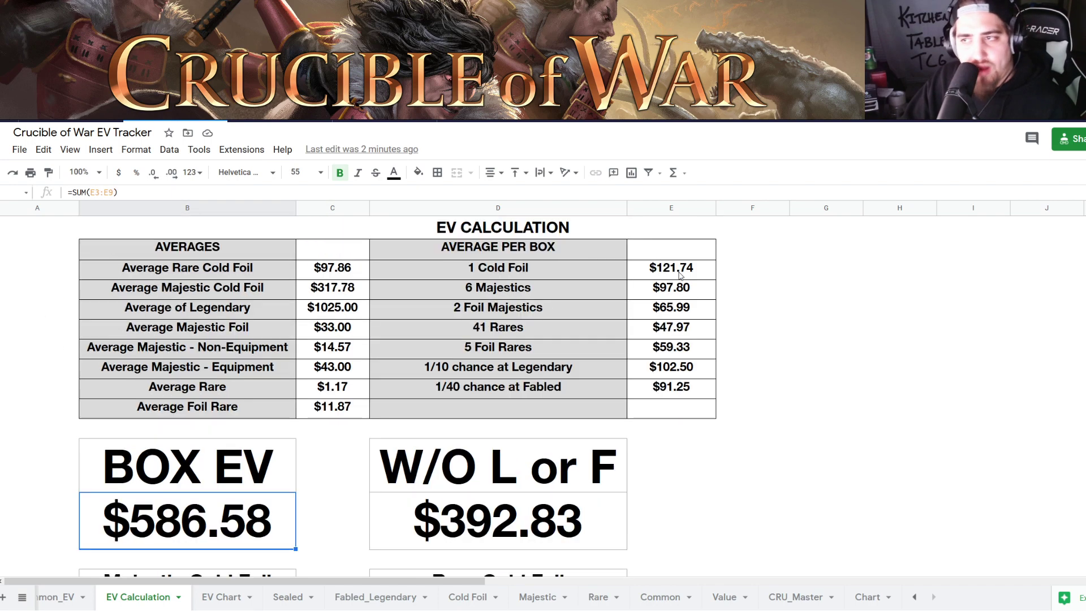
pyautogui.click(686, 278)
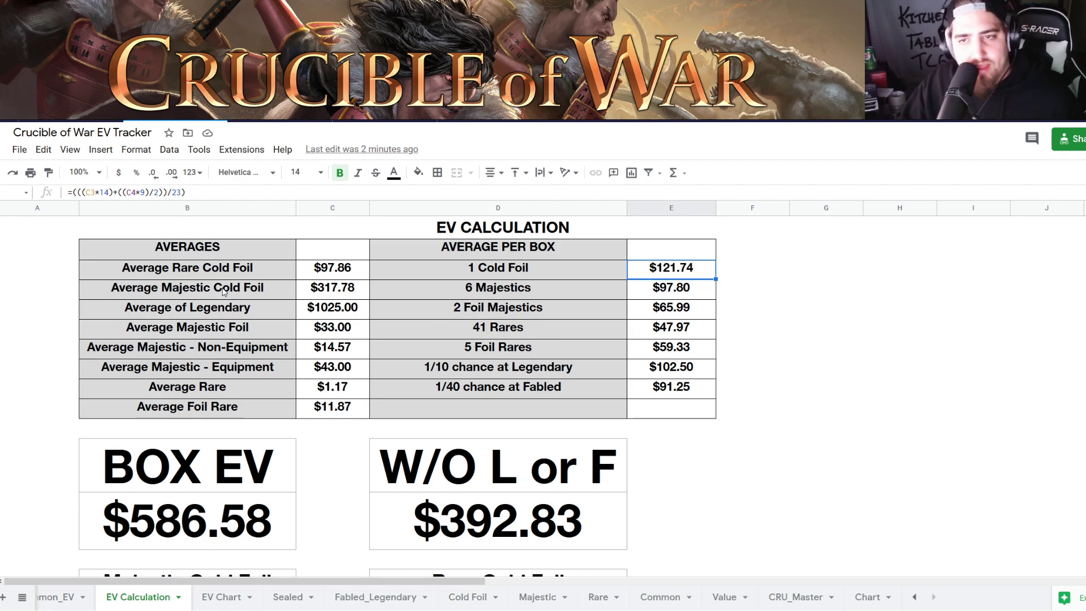
# Compare the Majestic Cold Foil No L/F and Rare Cold Foil No L/F box values and their formulas.
pyautogui.scroll(-3, 221, 282)
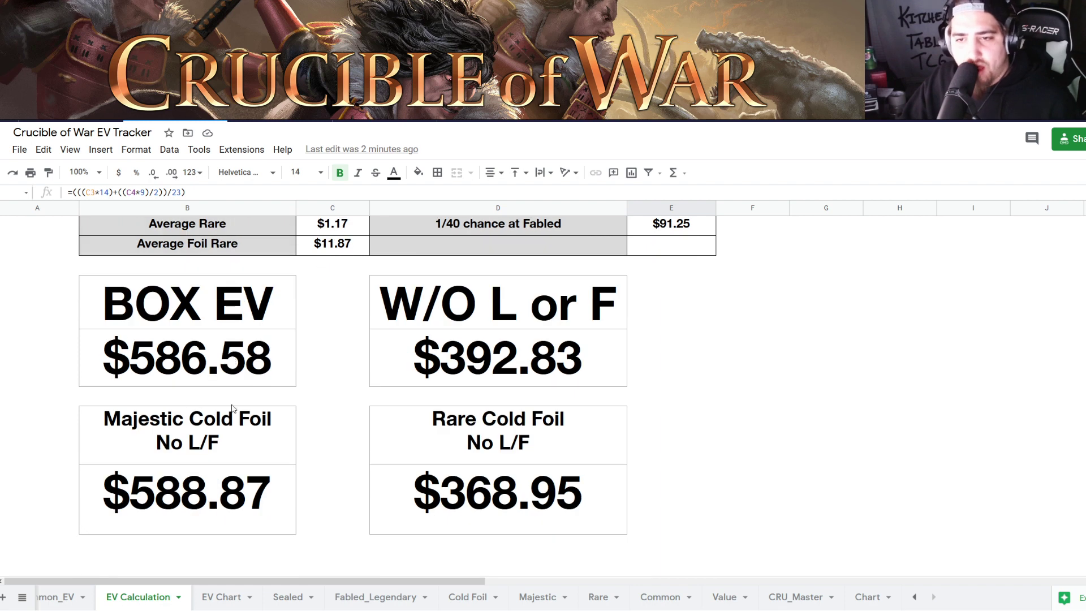
pyautogui.click(237, 453)
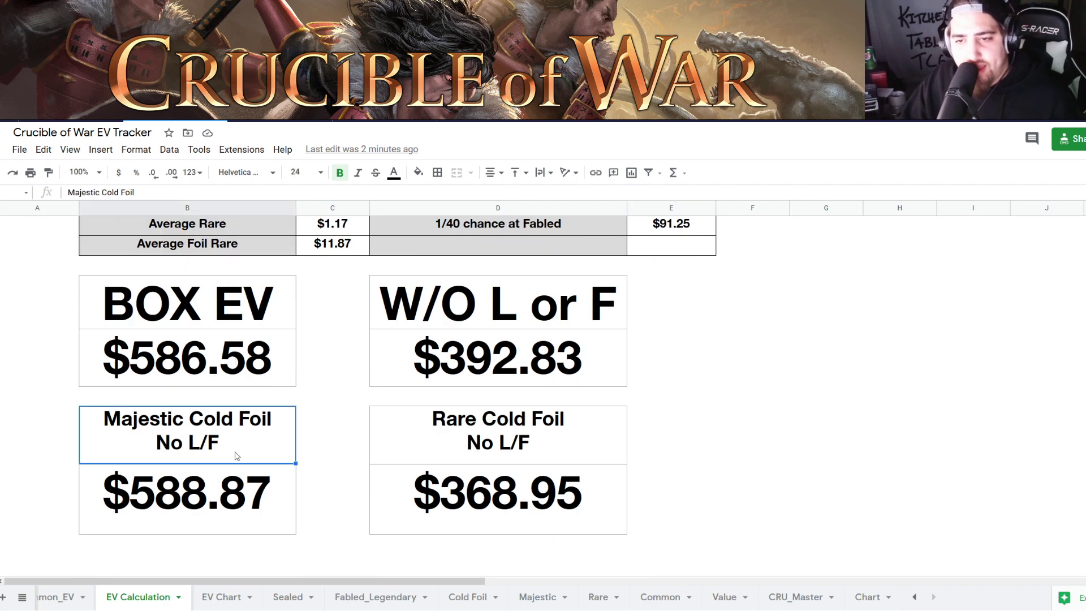
pyautogui.click(227, 492)
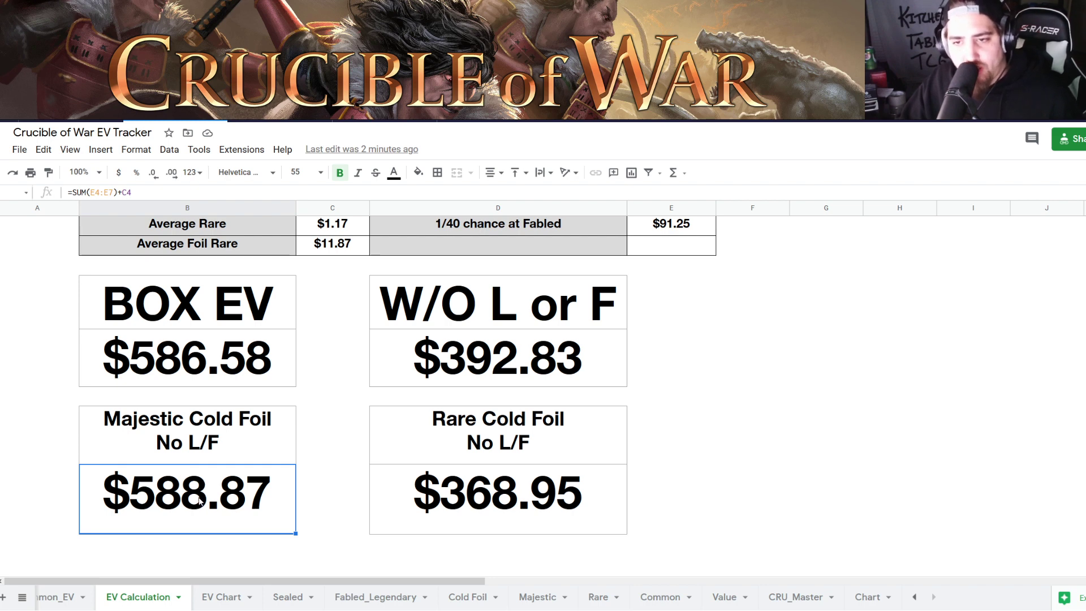
pyautogui.click(493, 491)
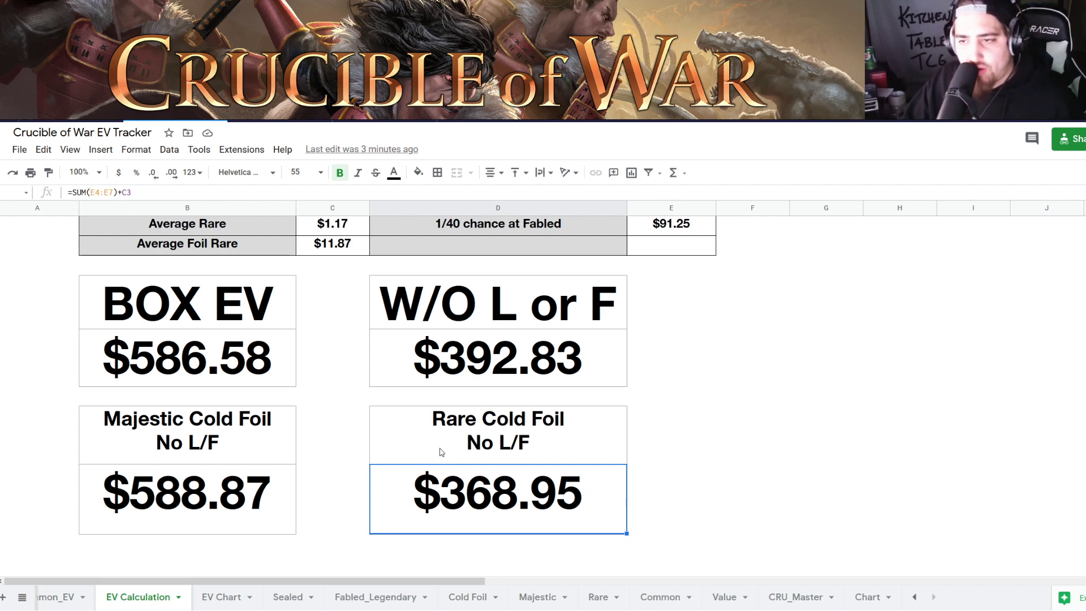
pyautogui.click(191, 494)
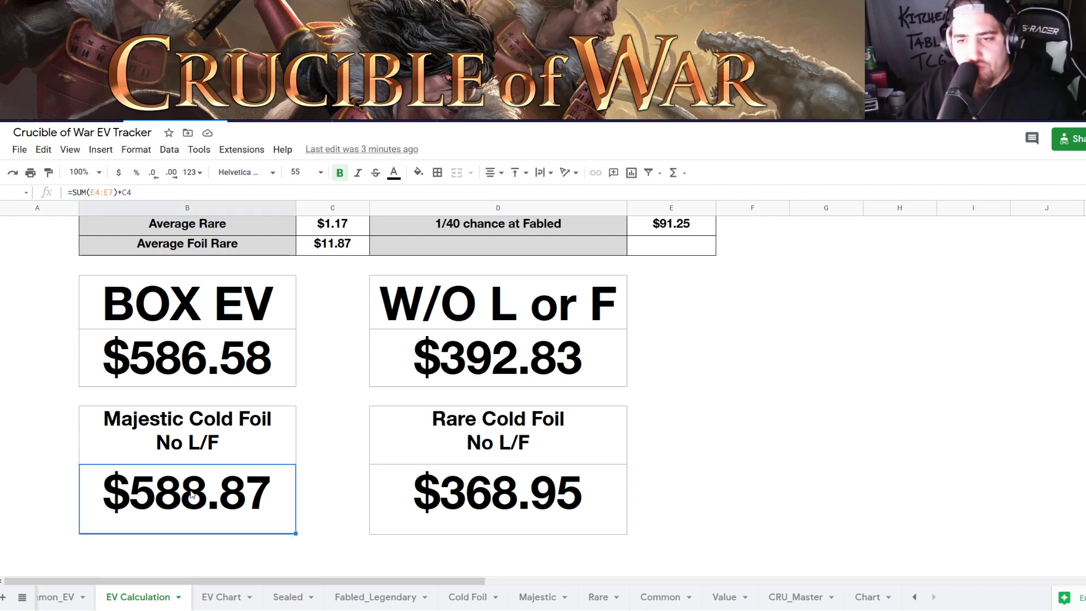
pyautogui.click(188, 444)
# Check the BOX EV total against the per-box values from 1 Cold Foil through 1/40 chance at Fabled.
pyautogui.click(178, 369)
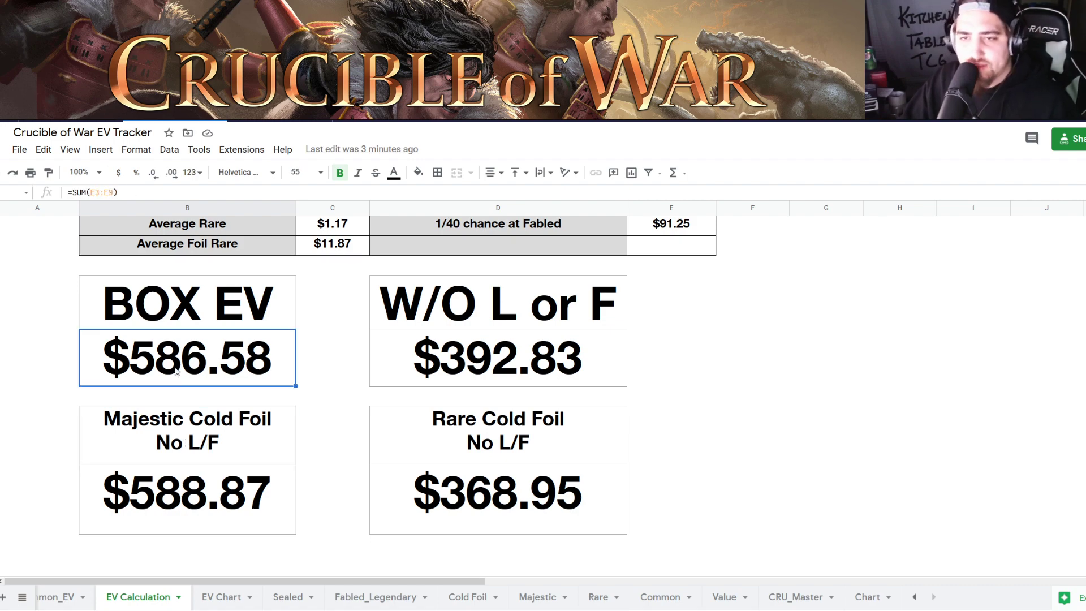
pyautogui.scroll(3, 177, 384)
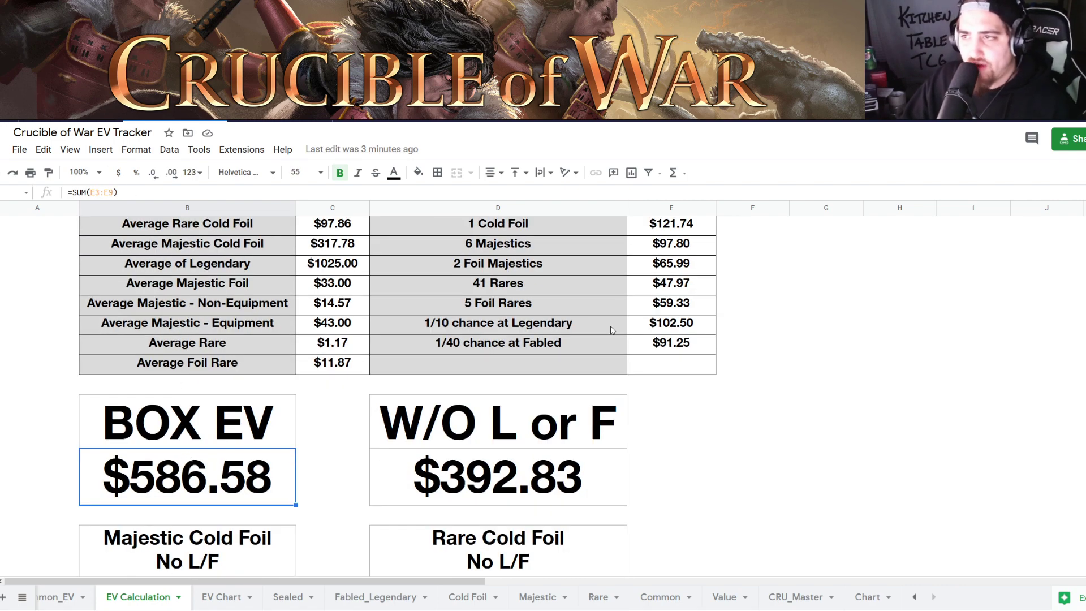
pyautogui.click(664, 224)
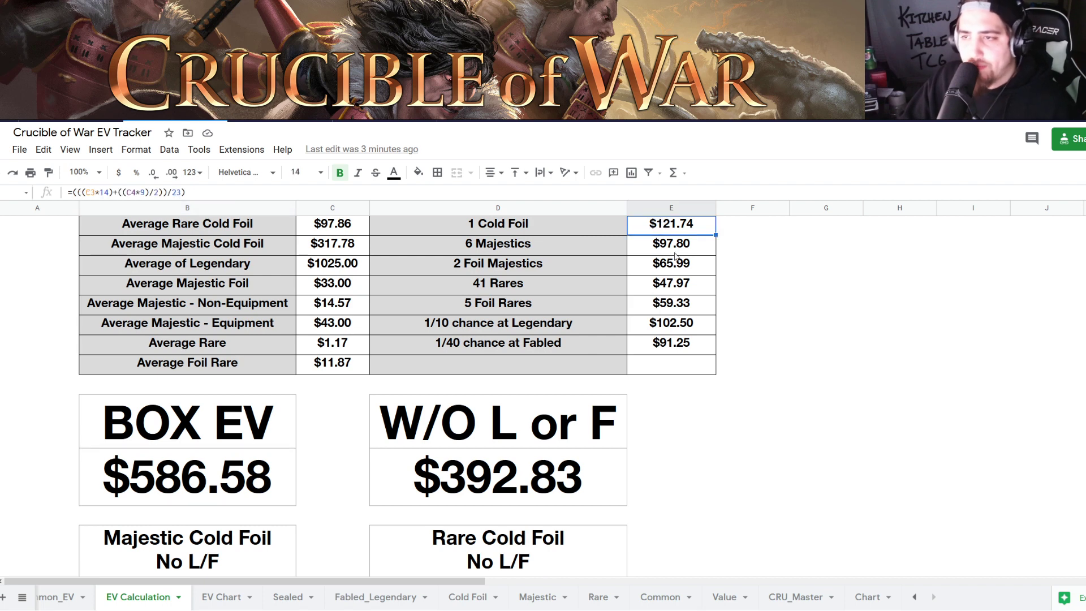
pyautogui.click(677, 330)
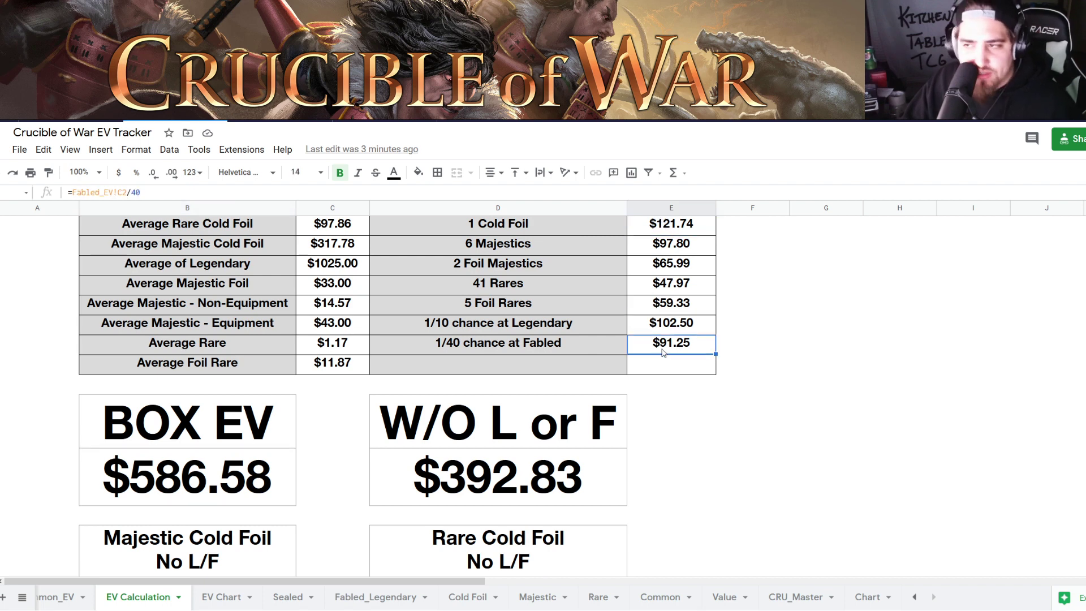
pyautogui.click(165, 509)
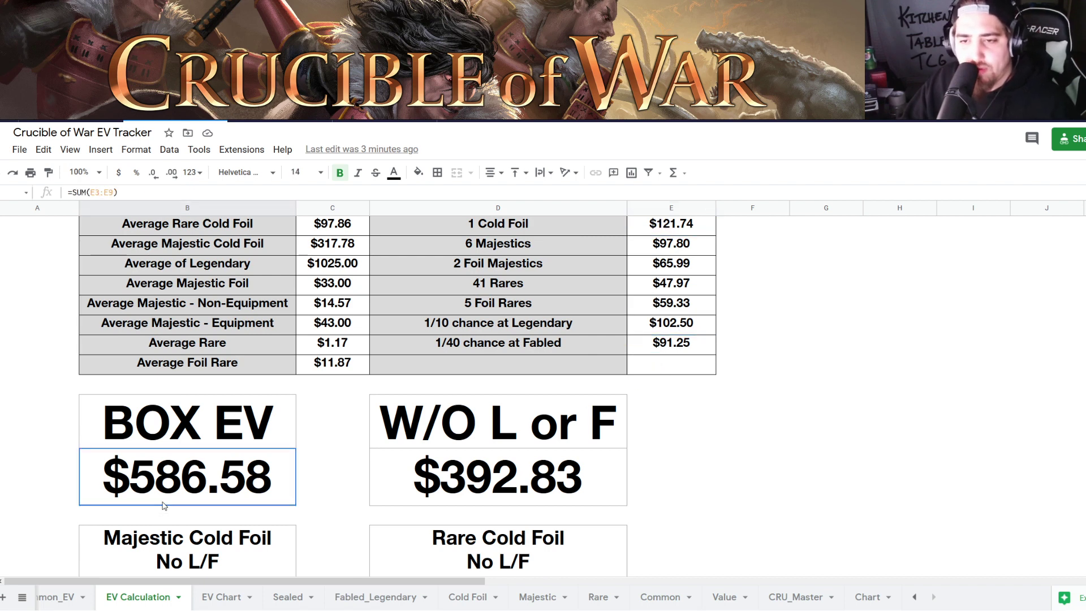
pyautogui.click(670, 346)
pyautogui.click(221, 476)
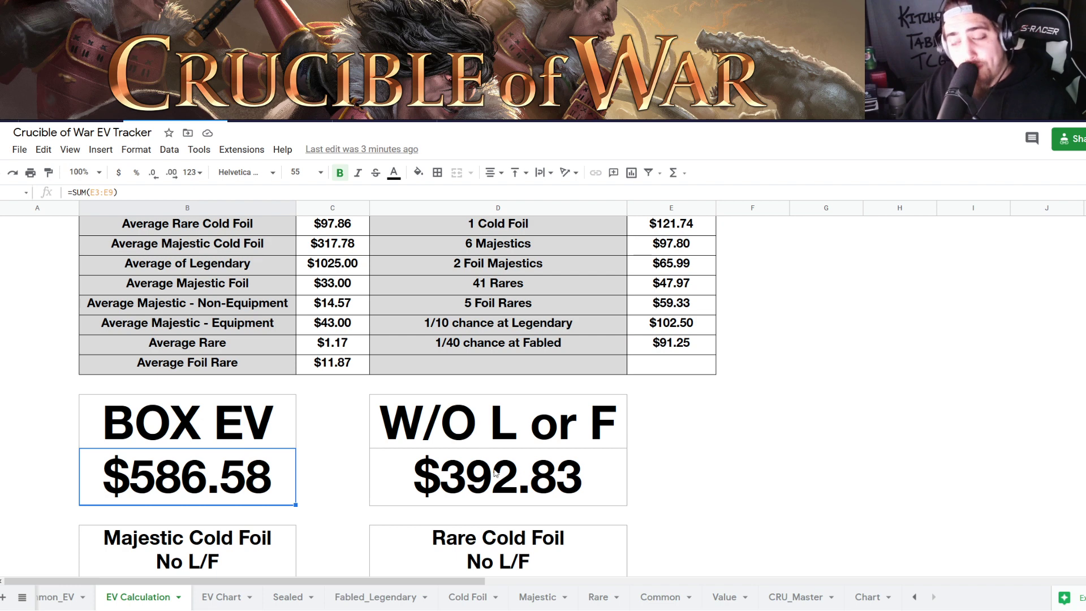
# Compare the W/O L or F value with the Majestic and Rare Cold Foil No L/F values and BOX EV.
pyautogui.click(505, 483)
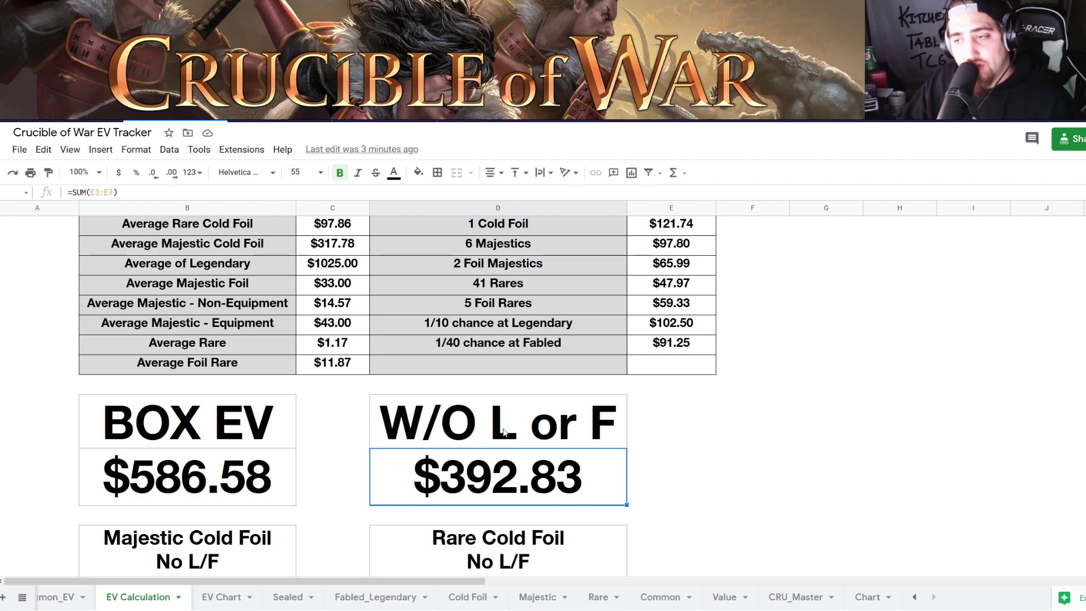
pyautogui.scroll(-3, 537, 445)
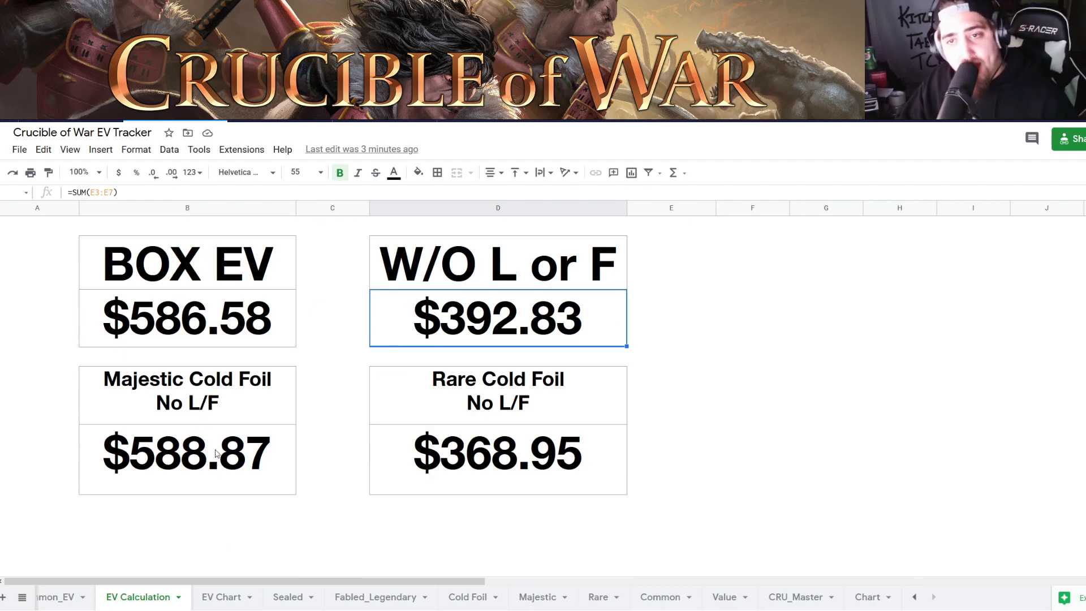
pyautogui.click(255, 491)
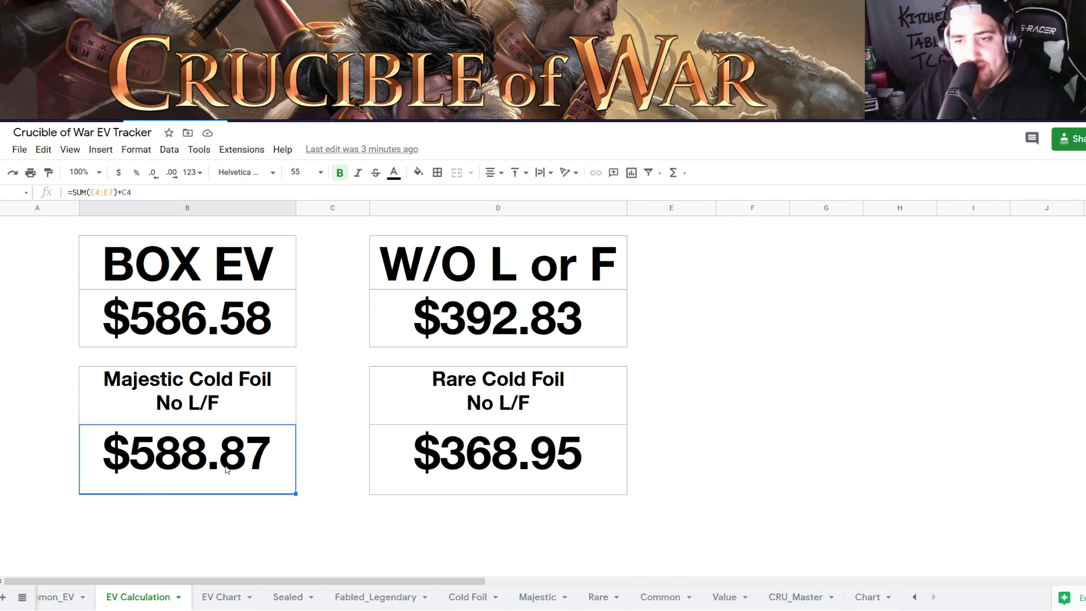
pyautogui.click(198, 412)
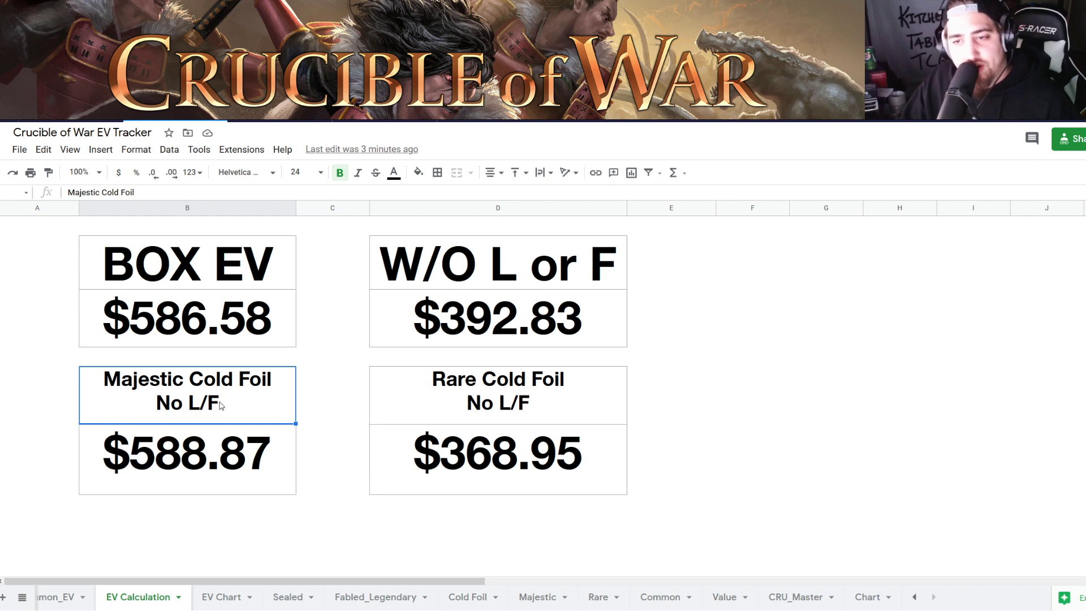
pyautogui.click(506, 454)
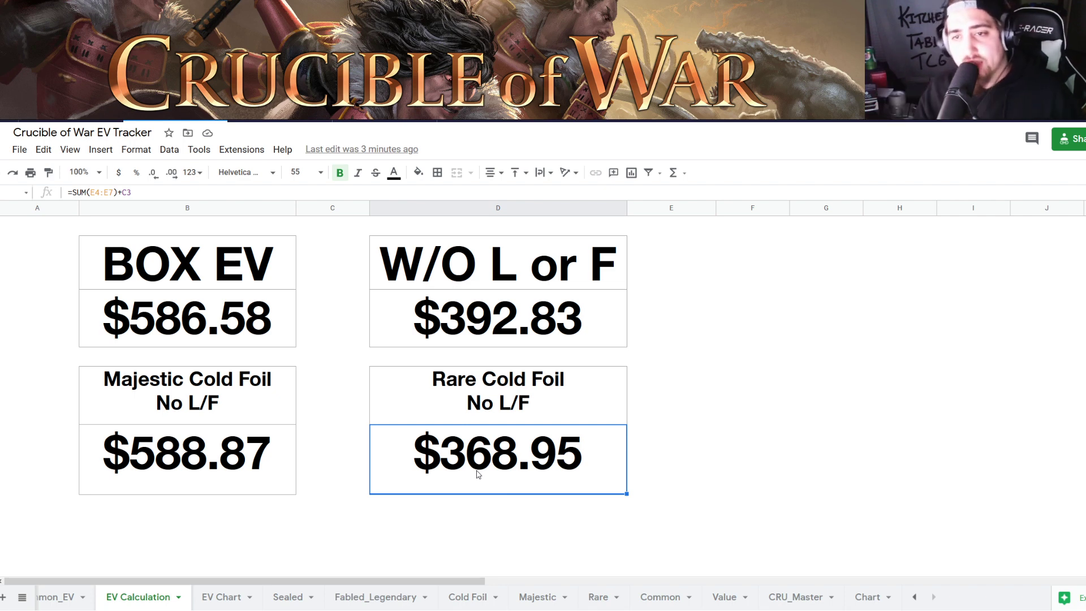
pyautogui.click(220, 338)
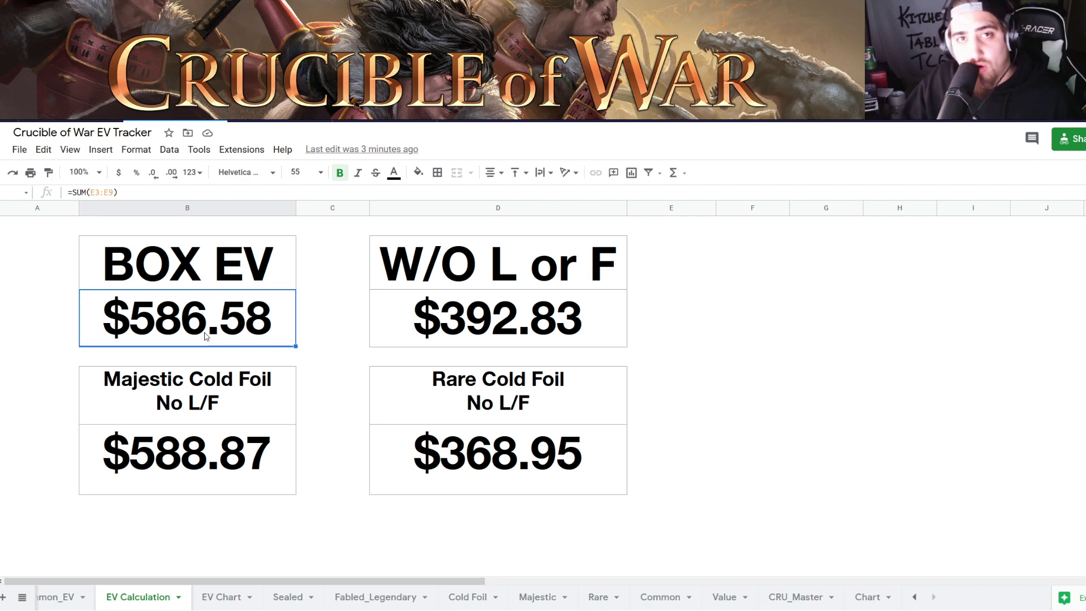
# Open the EV Chart sheet and check the 2/13/2021 Expected Value and its percentage change.
pyautogui.click(215, 604)
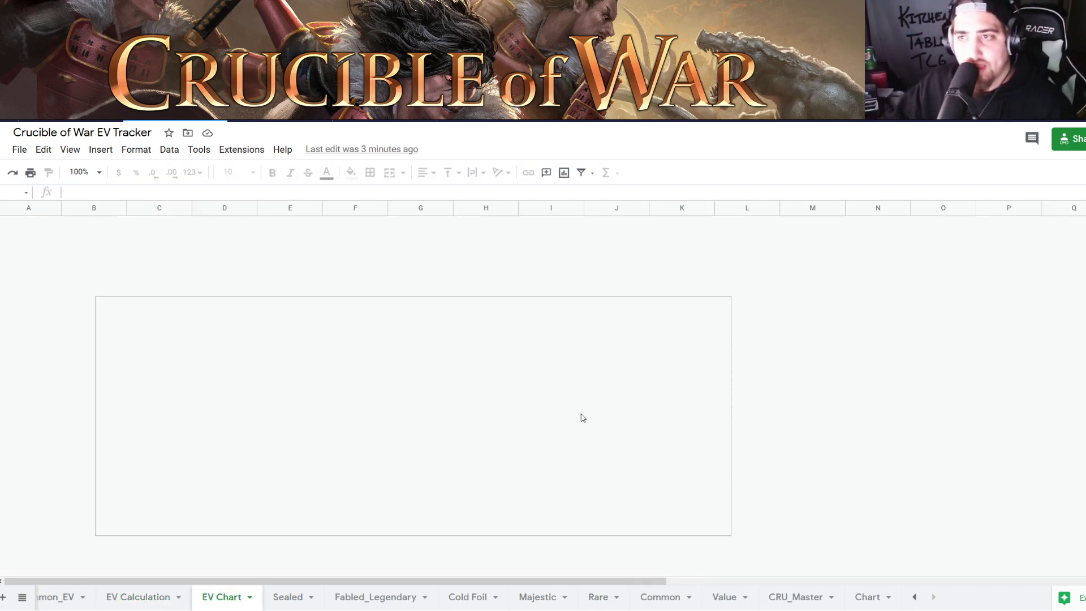
pyautogui.click(665, 272)
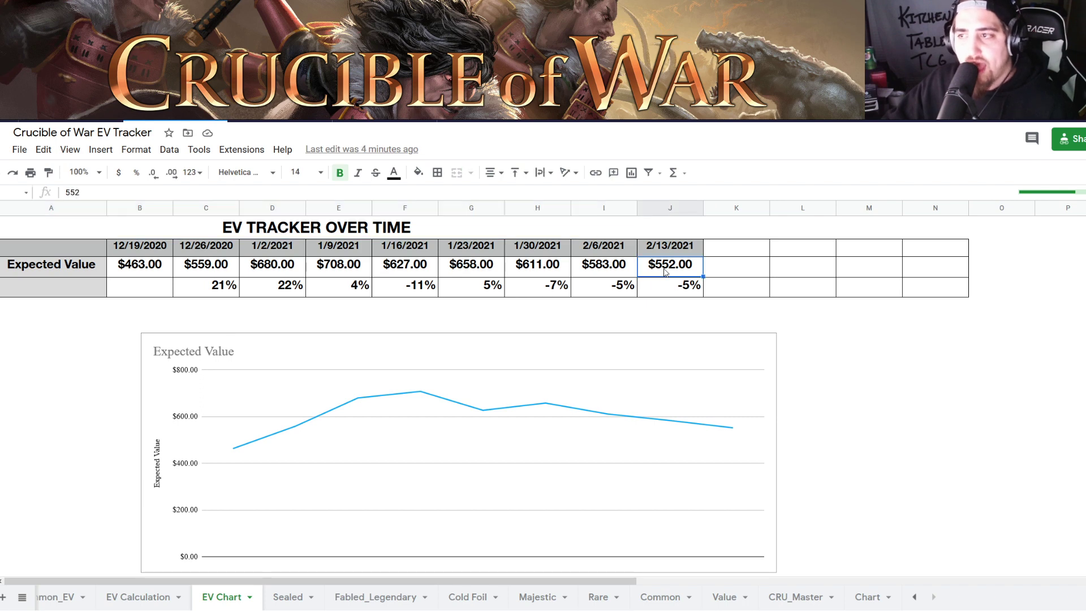
pyautogui.click(677, 290)
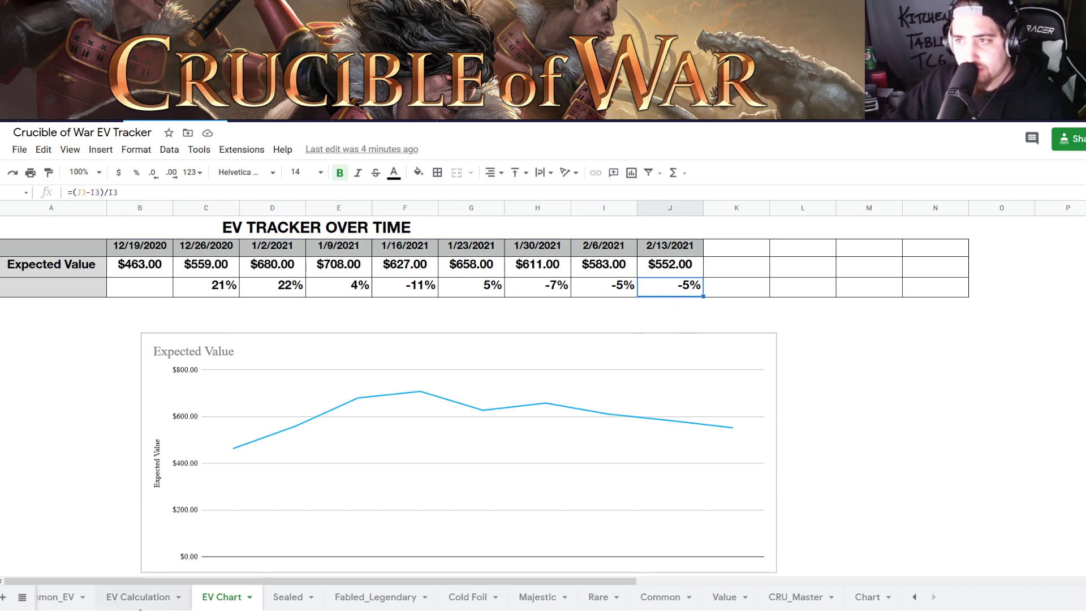
# Recheck the BOX EV figure on the EV Calculation sheet and return to the EV Chart sheet.
pyautogui.click(142, 600)
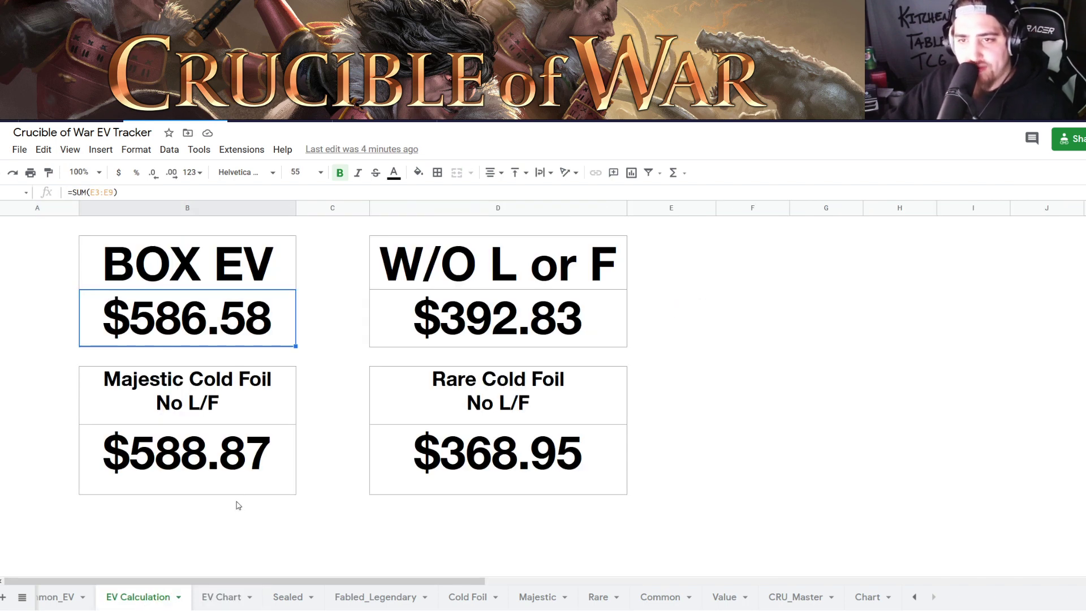
pyautogui.click(225, 599)
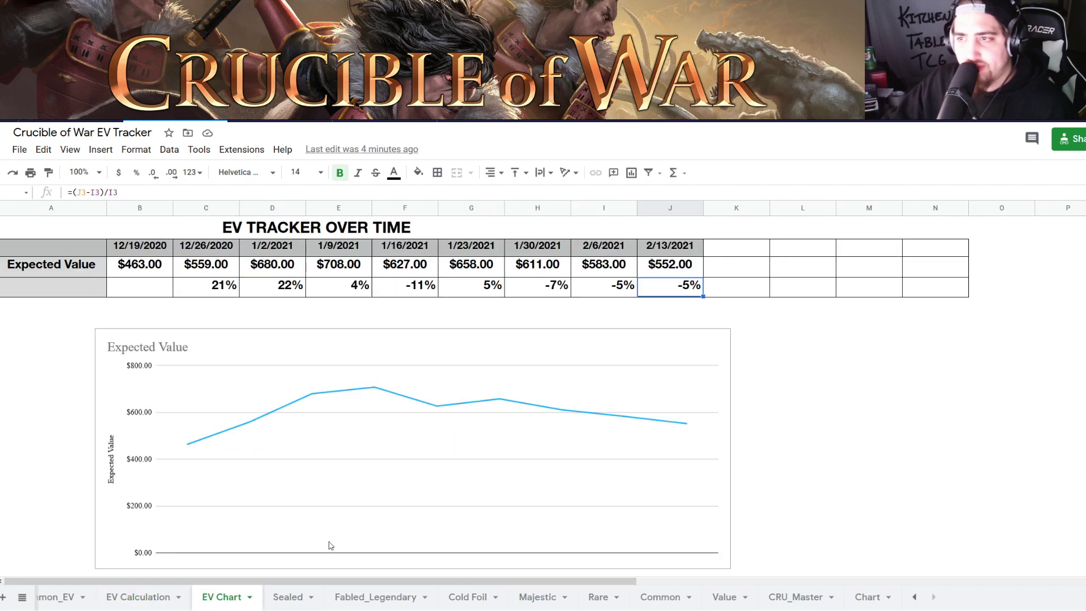
pyautogui.click(755, 269)
pyautogui.doubleClick(753, 269)
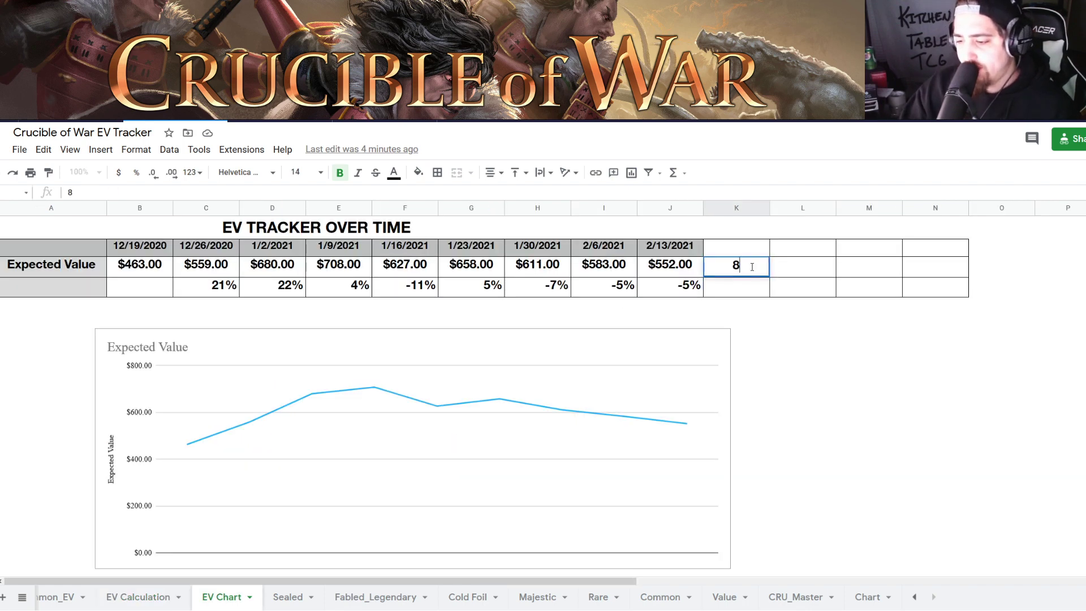
pyautogui.write('658')
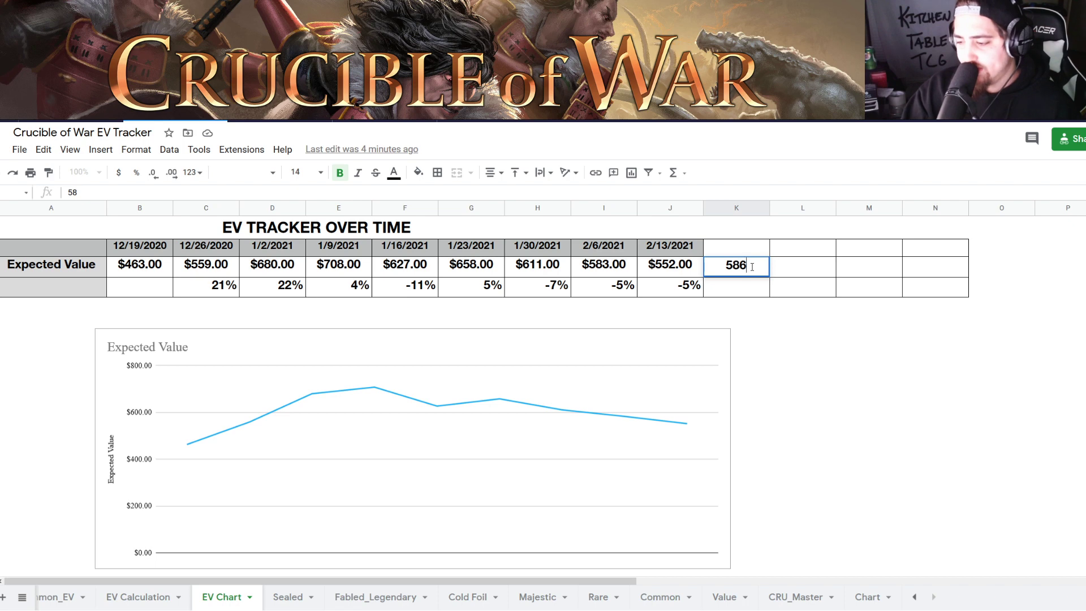
pyautogui.press('Left')
pyautogui.press('Left')
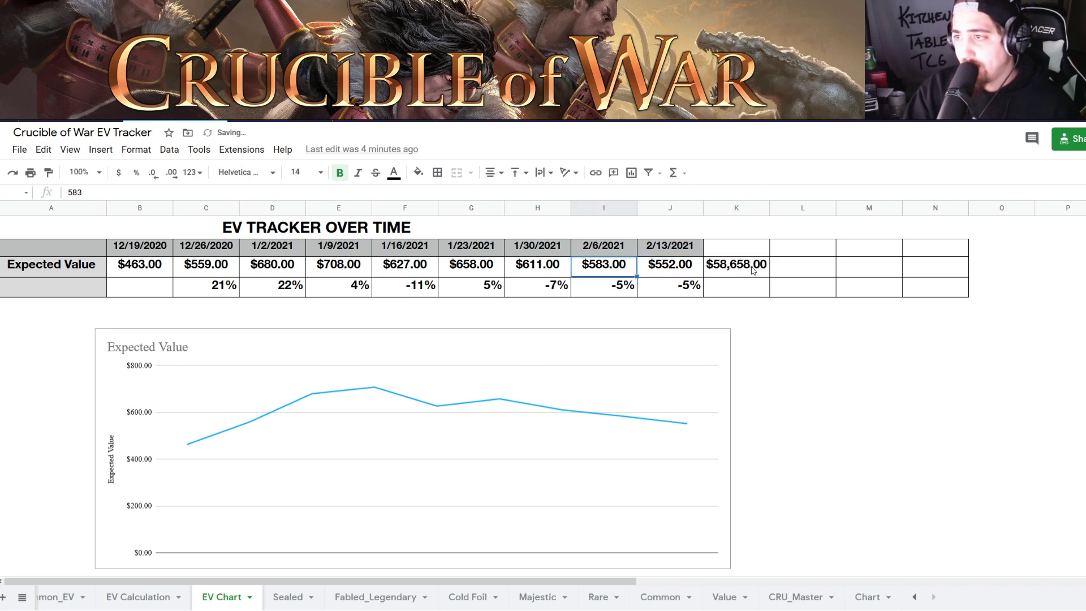
pyautogui.scroll(-1, 753, 270)
pyautogui.click(752, 270)
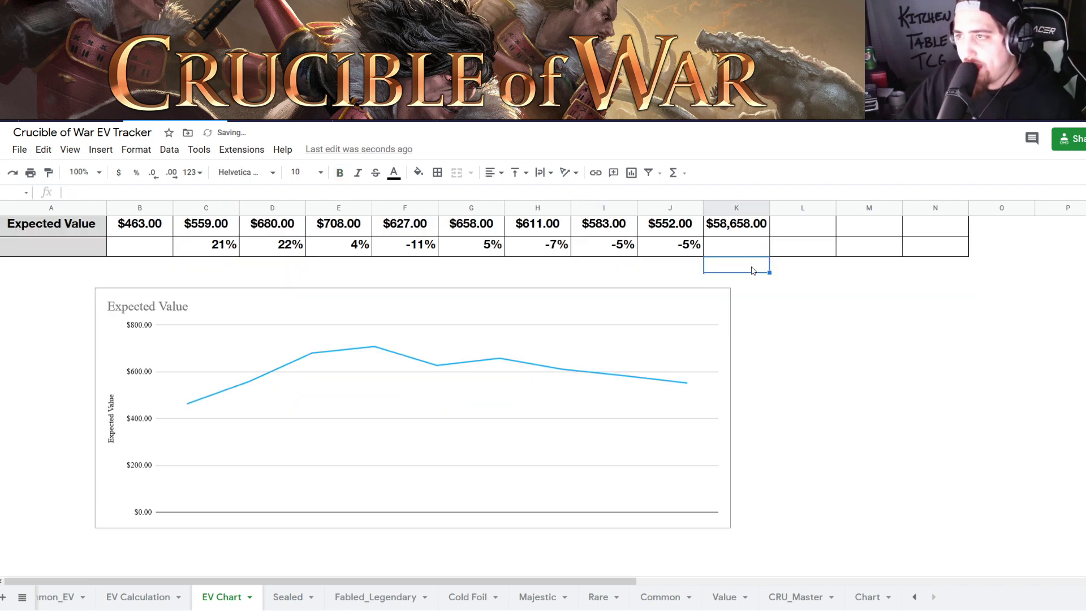
# Enter 586.58 as the Expected Value in the first column after 2/13/2021.
pyautogui.scroll(1, 752, 270)
pyautogui.click(752, 271)
pyautogui.write('5')
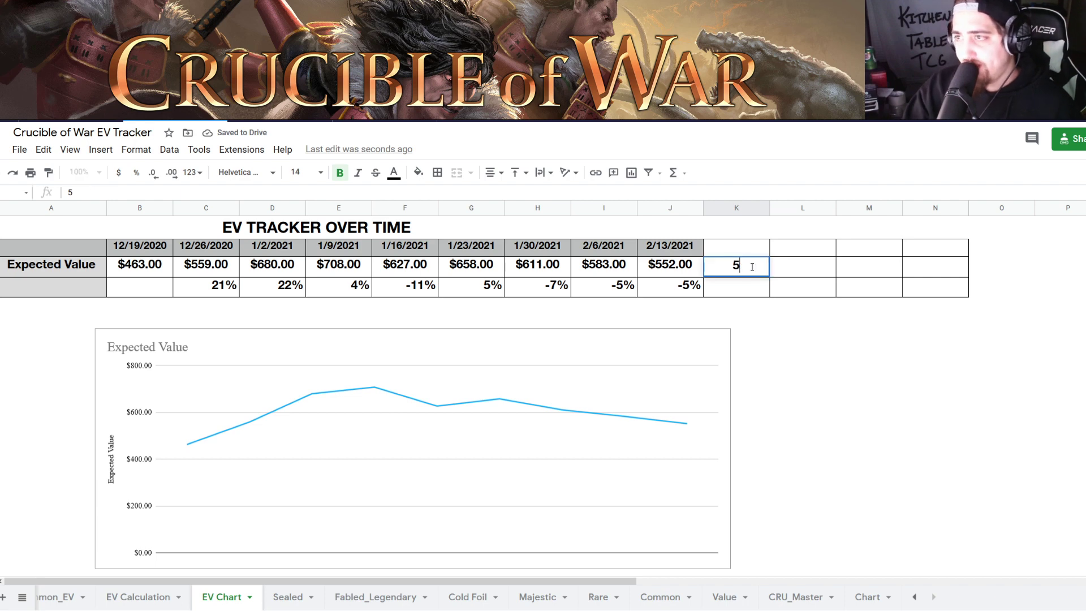
pyautogui.write('86.58')
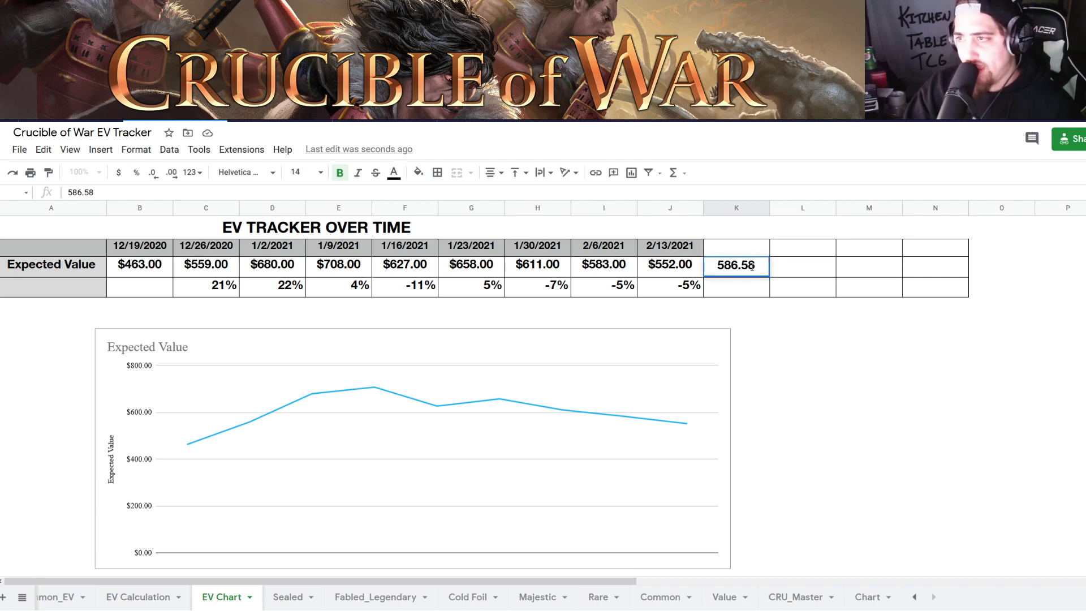
pyautogui.press('Return')
# Extend the percentage-change formula and the date header from the 2/13/2021 column into the new column, producing the date 2/14/2021.
pyautogui.click(691, 293)
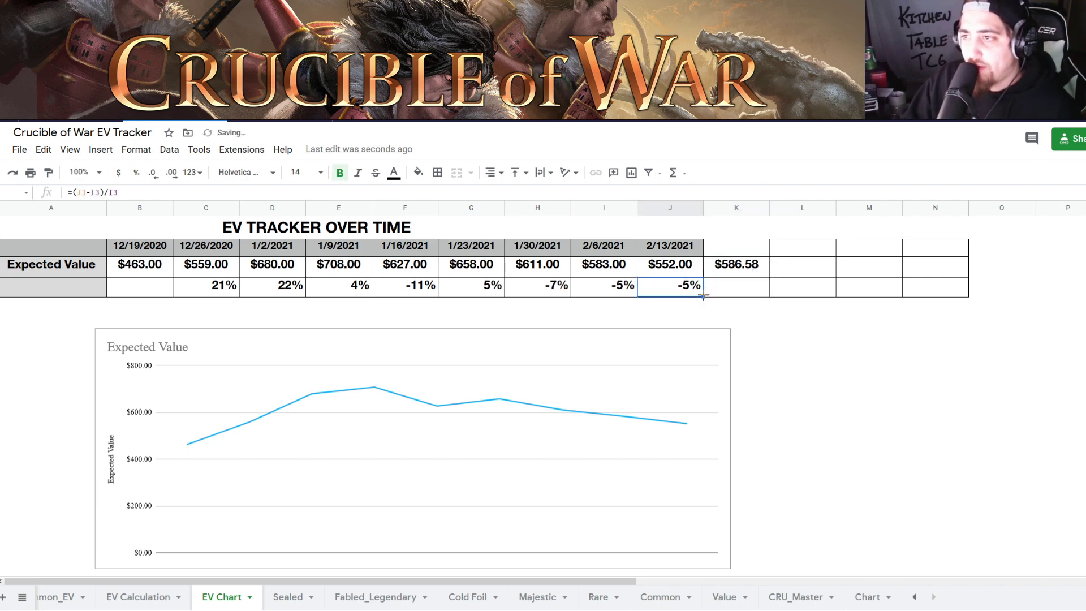
pyautogui.moveTo(703, 296); pyautogui.dragTo(725, 297)
pyautogui.click(685, 255)
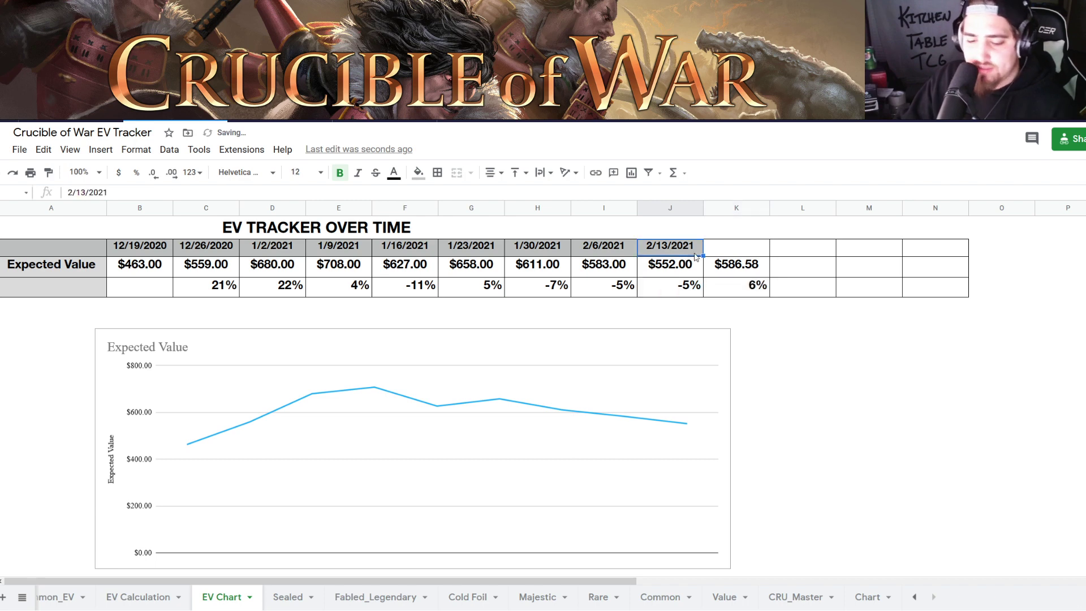
pyautogui.hotkey('shift', 'Up')
pyautogui.hotkey('shift', 'Down')
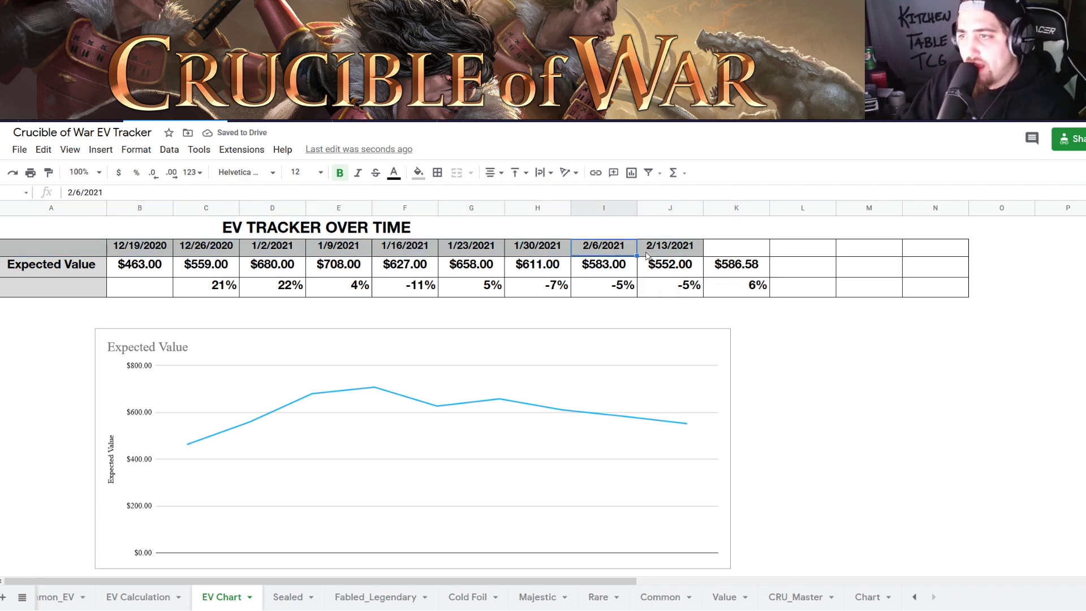
pyautogui.moveTo(703, 256); pyautogui.dragTo(722, 254)
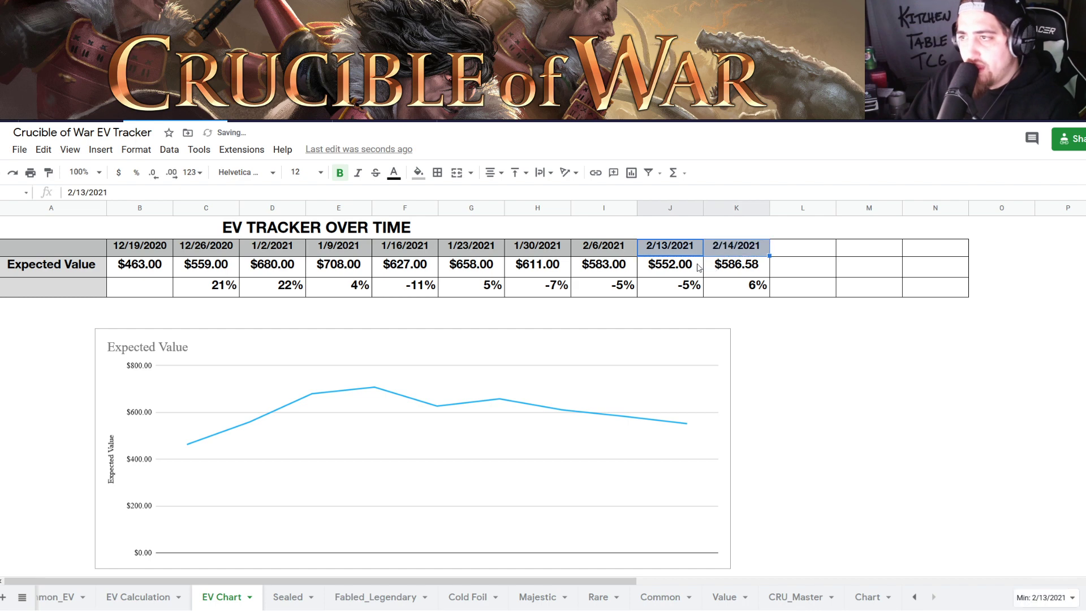
pyautogui.click(744, 287)
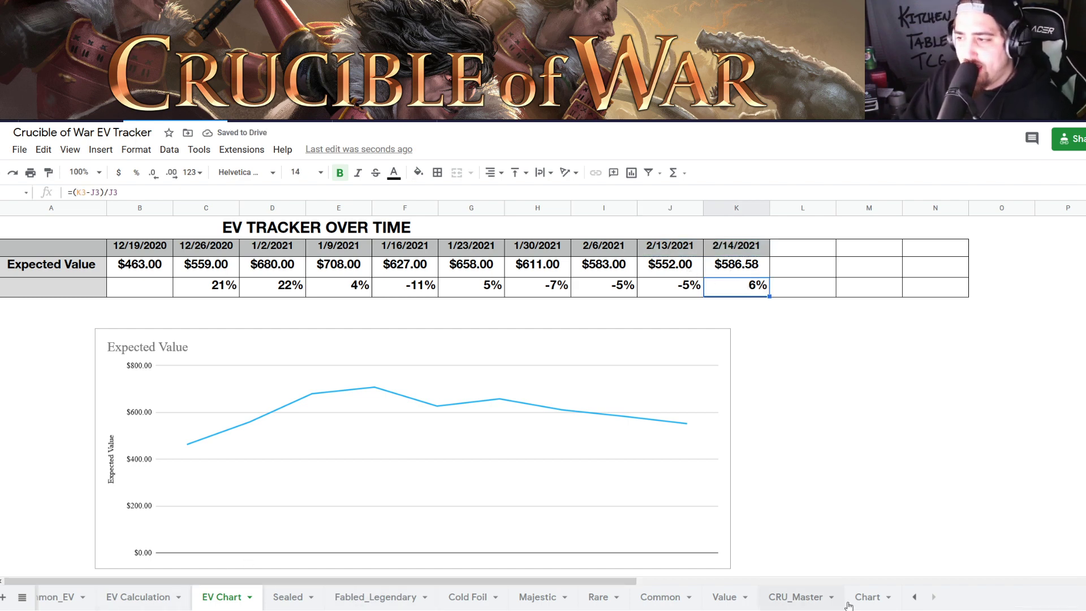
# Compare the latest Sealed Box price on the Sealed_EV sheet with the BOX EV on the EV Calculation sheet.
pyautogui.click(915, 597)
pyautogui.click(85, 599)
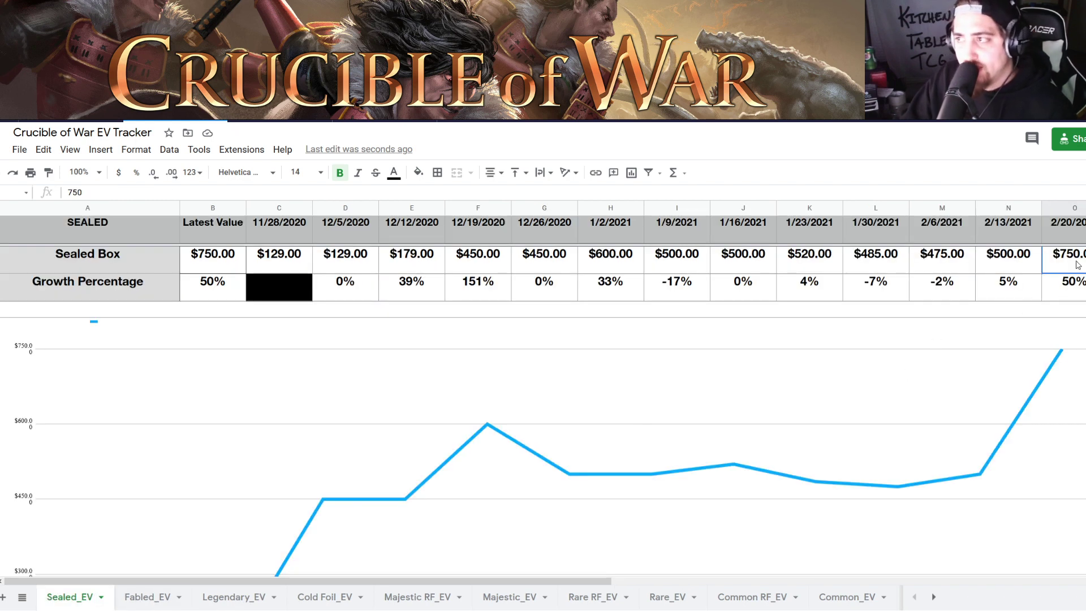
pyautogui.click(934, 597)
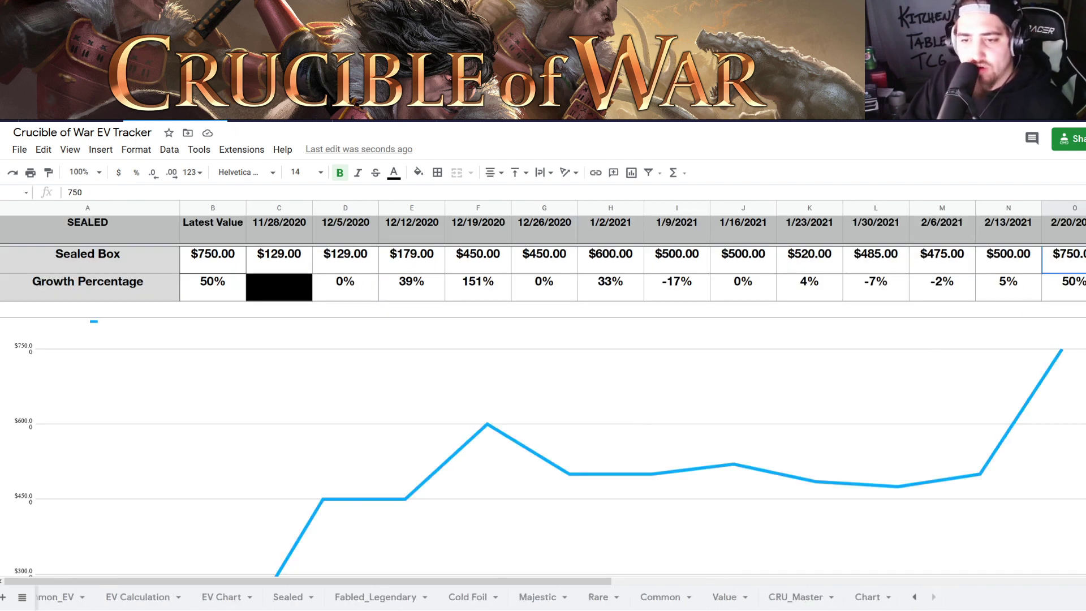
pyautogui.click(140, 595)
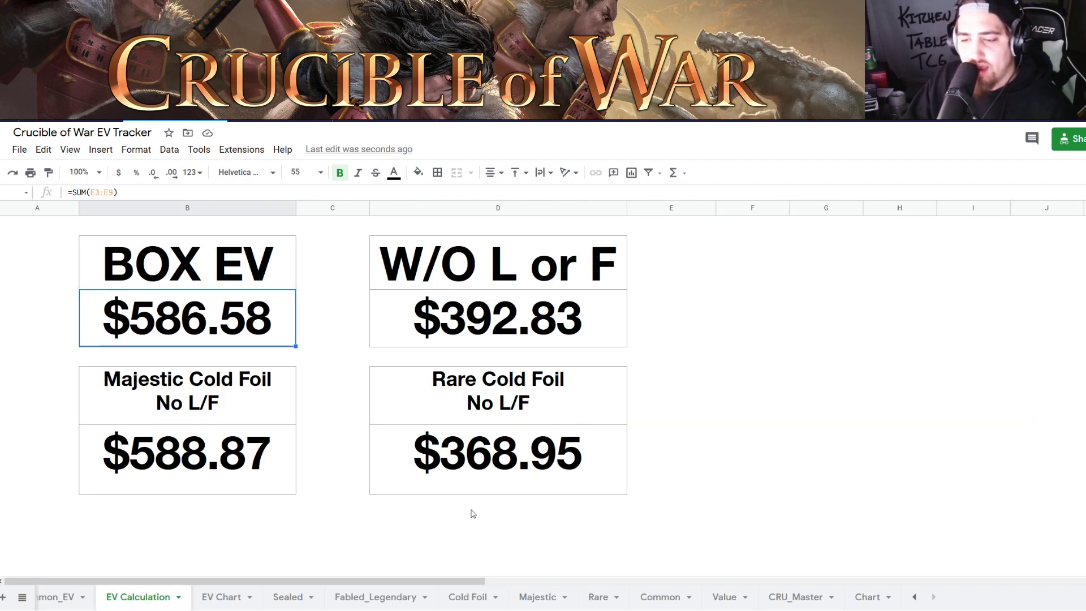
# On the EV Chart sheet, move the 2/14/2021 percentage formula onto the Expected Value above it and undo the move.
pyautogui.click(234, 596)
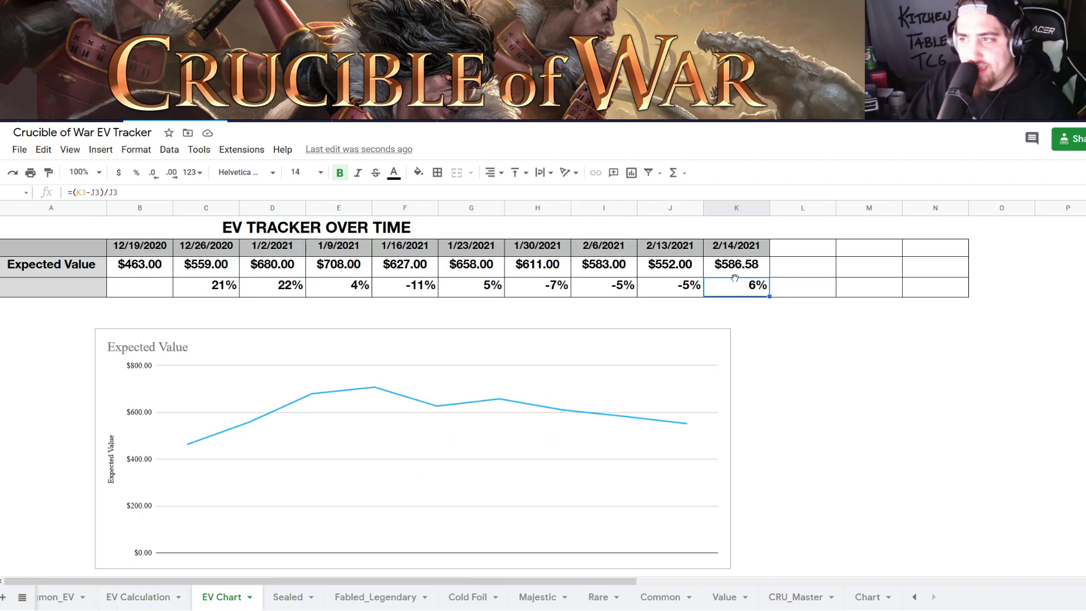
pyautogui.moveTo(728, 278); pyautogui.dragTo(729, 264)
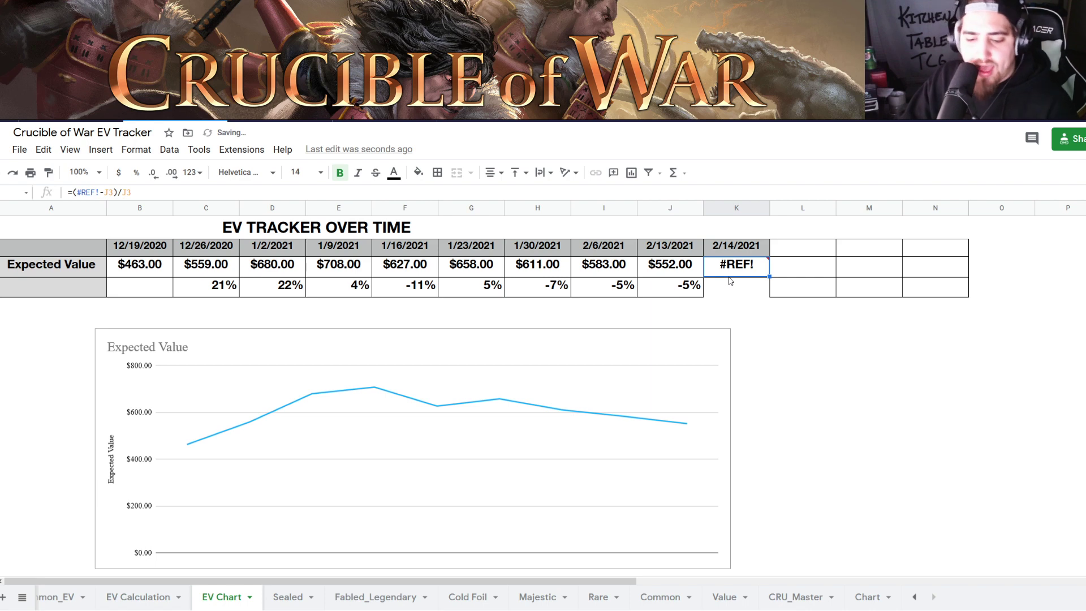
pyautogui.hotkey('ctrl', 'z')
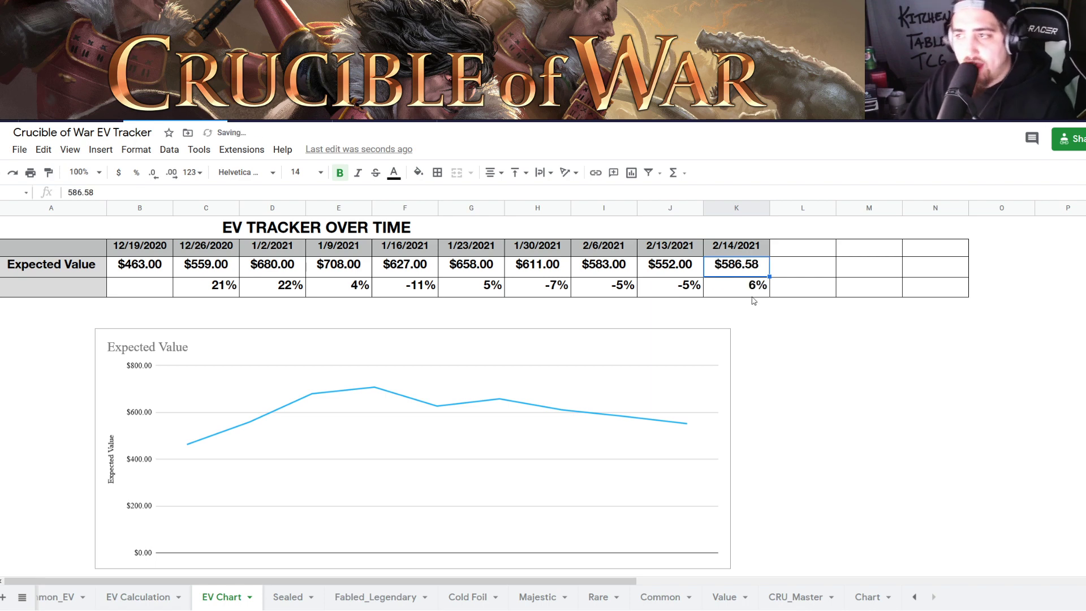
# Review the box values on the EV Calculation sheet, and switch to Discord to look through the server's voice channels and tables.
pyautogui.click(161, 598)
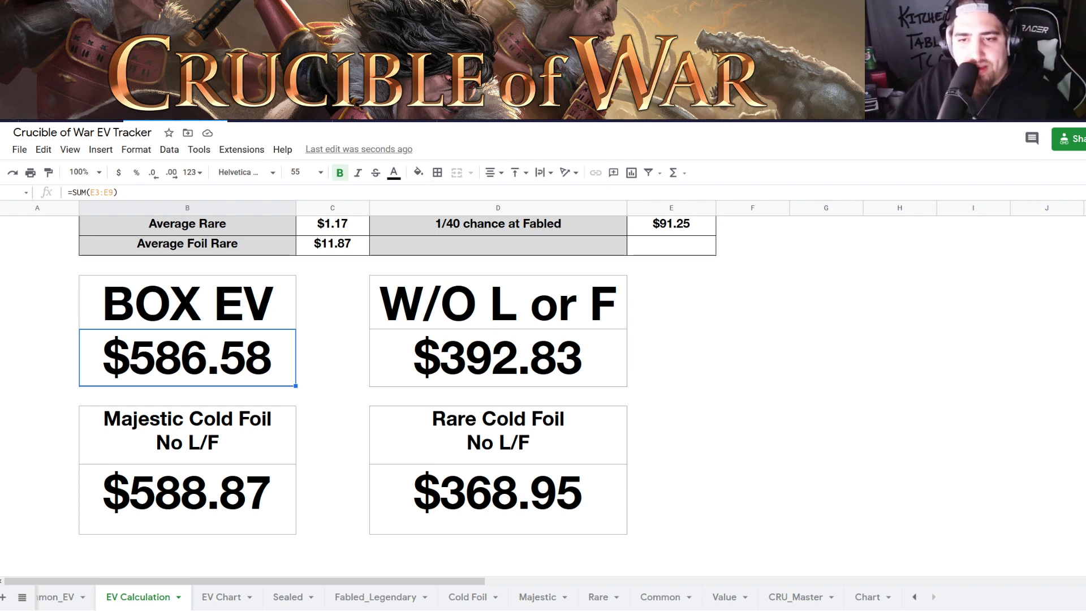
pyautogui.hotkey('alt', 'Tab')
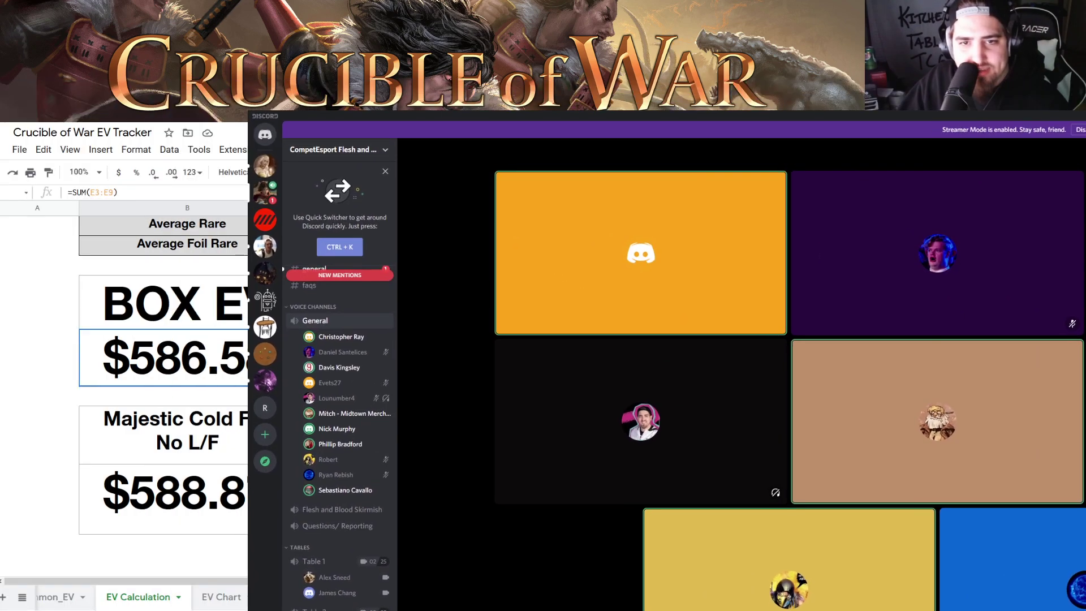
pyautogui.scroll(-5, 333, 429)
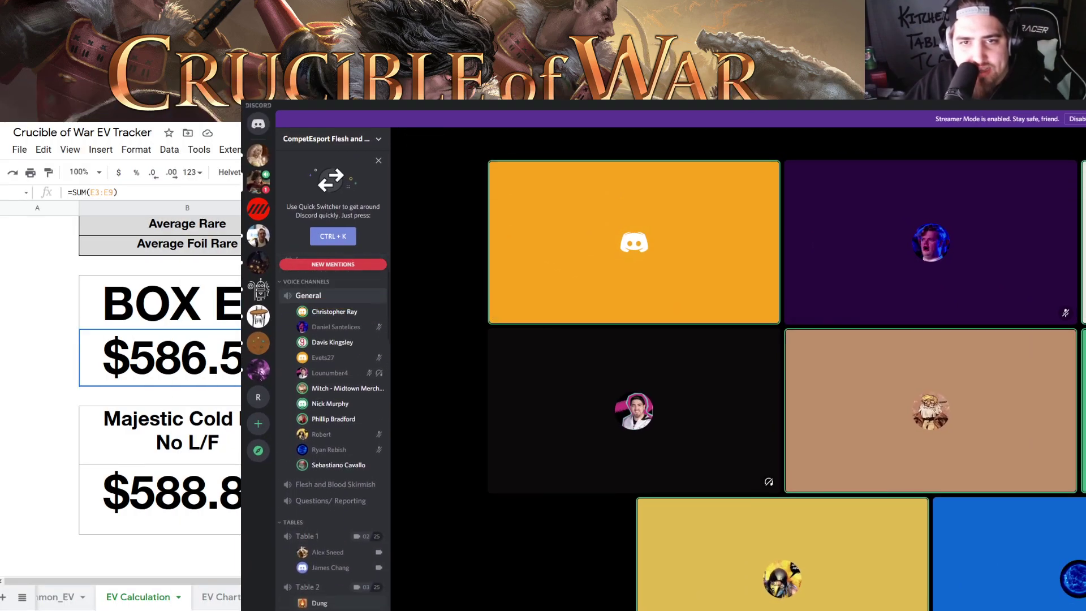
pyautogui.scroll(-8, 334, 430)
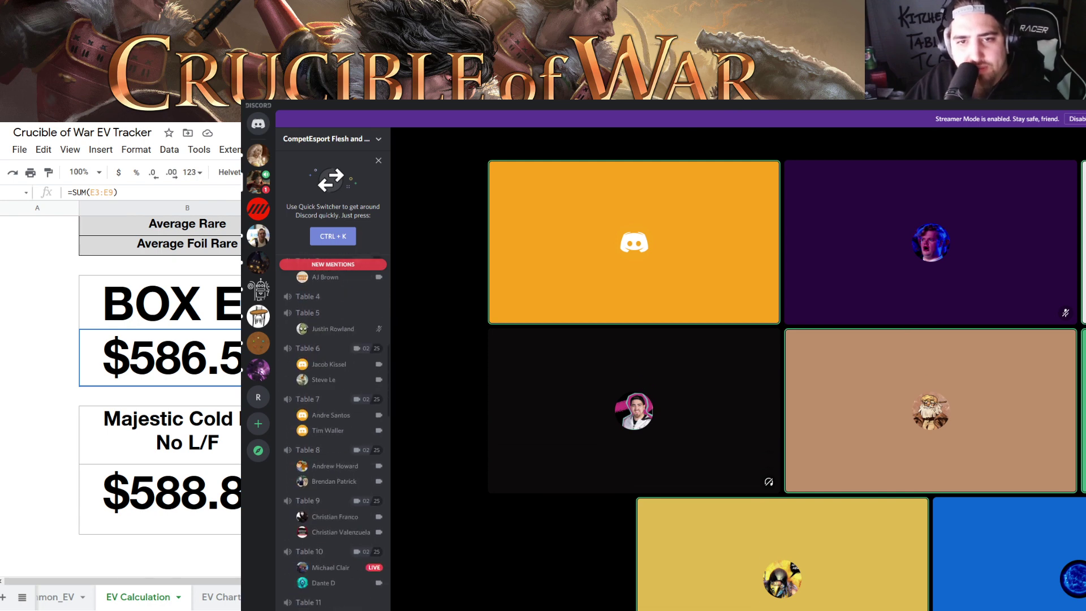
pyautogui.scroll(-9, 333, 430)
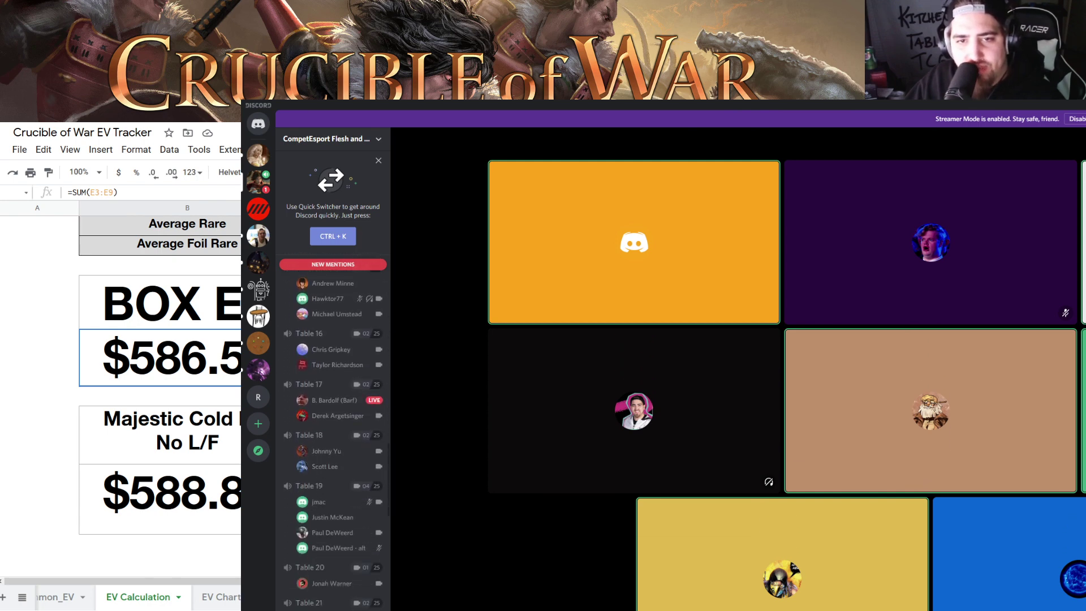
pyautogui.scroll(-3, 333, 430)
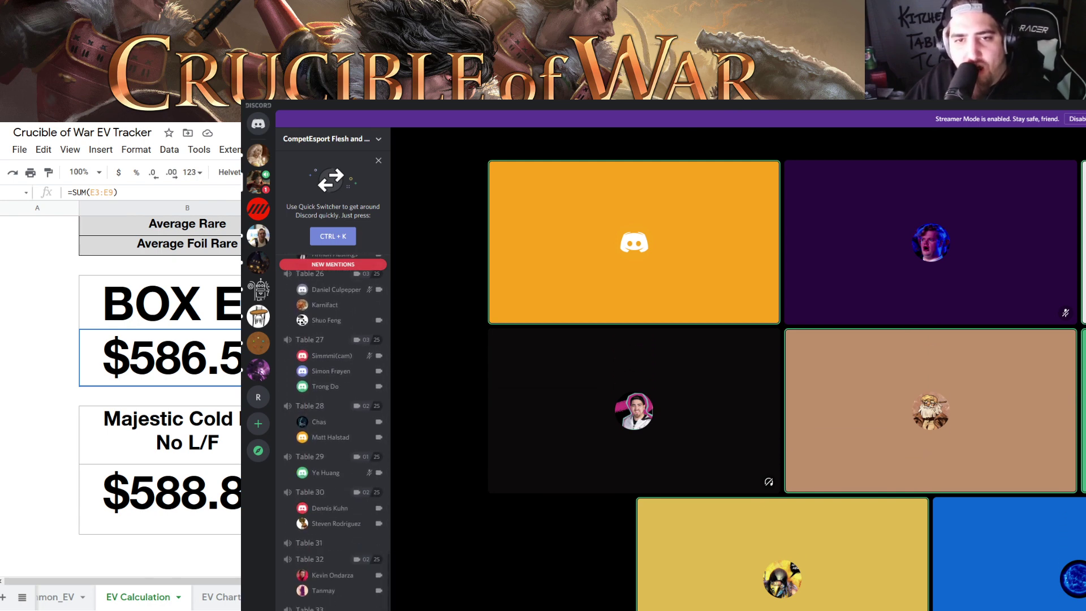
pyautogui.scroll(20, 333, 430)
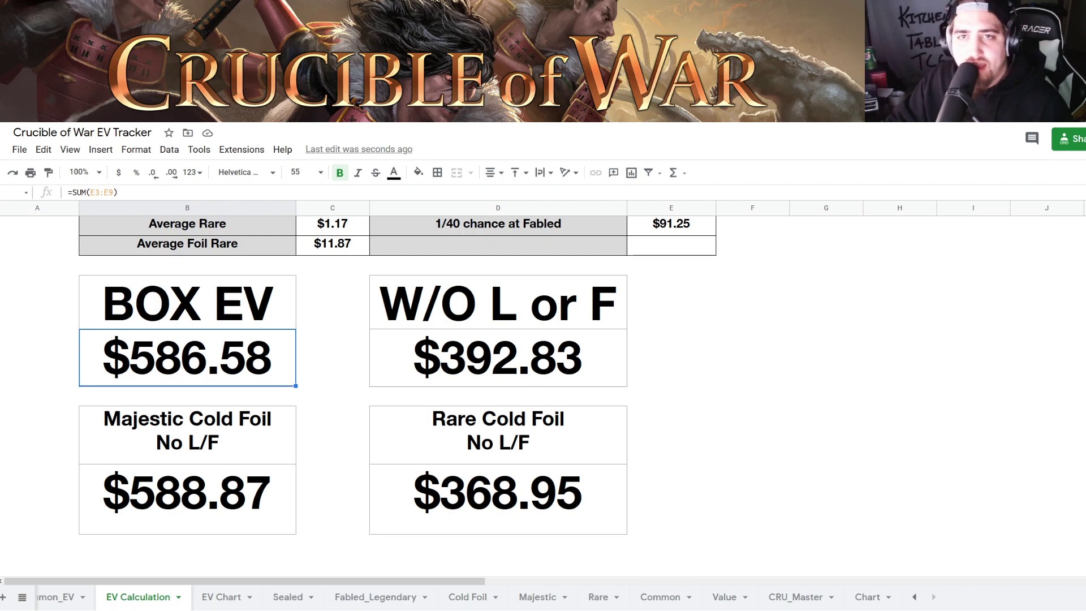
# Switch to the PATREON - Full Collection Tracker spreadsheet and look through the WTR_ALPHA card list and its current values.
pyautogui.hotkey('ctrl', 'Tab')
pyautogui.scroll(-20, 141, 356)
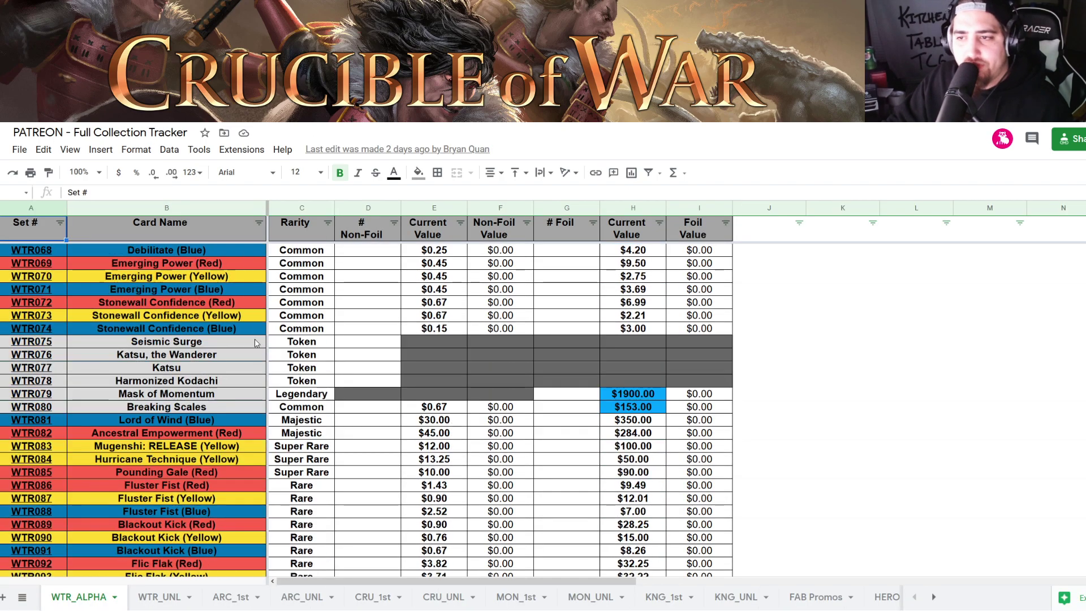
pyautogui.scroll(20, 258, 343)
pyautogui.scroll(1, 256, 343)
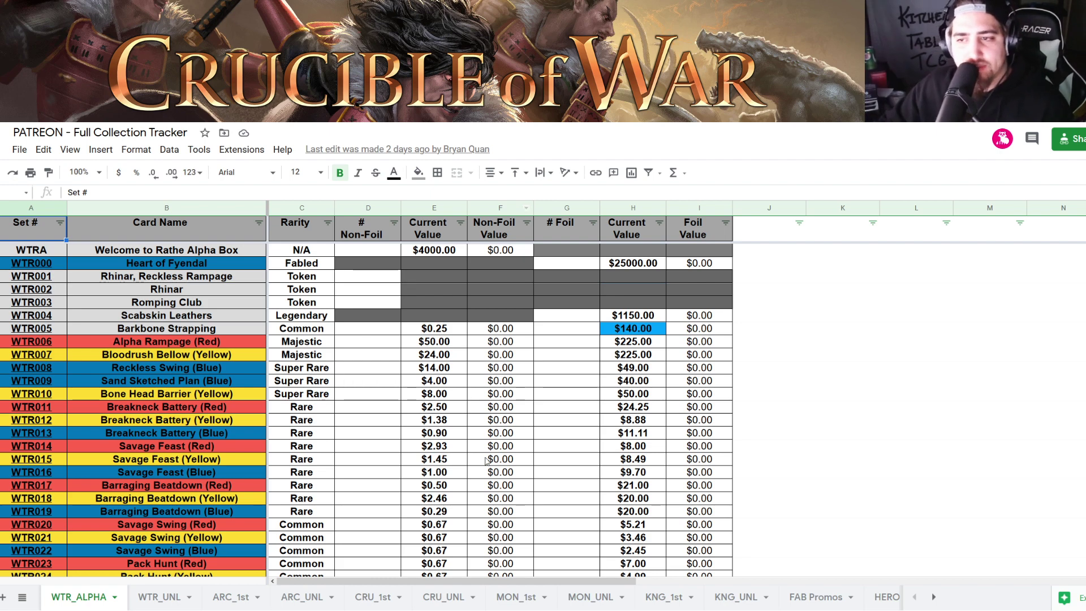
pyautogui.scroll(-20, 452, 608)
# Open the CRU_1st sheet and look through the Crucible of War cards with their foil and non-foil values.
pyautogui.click(358, 601)
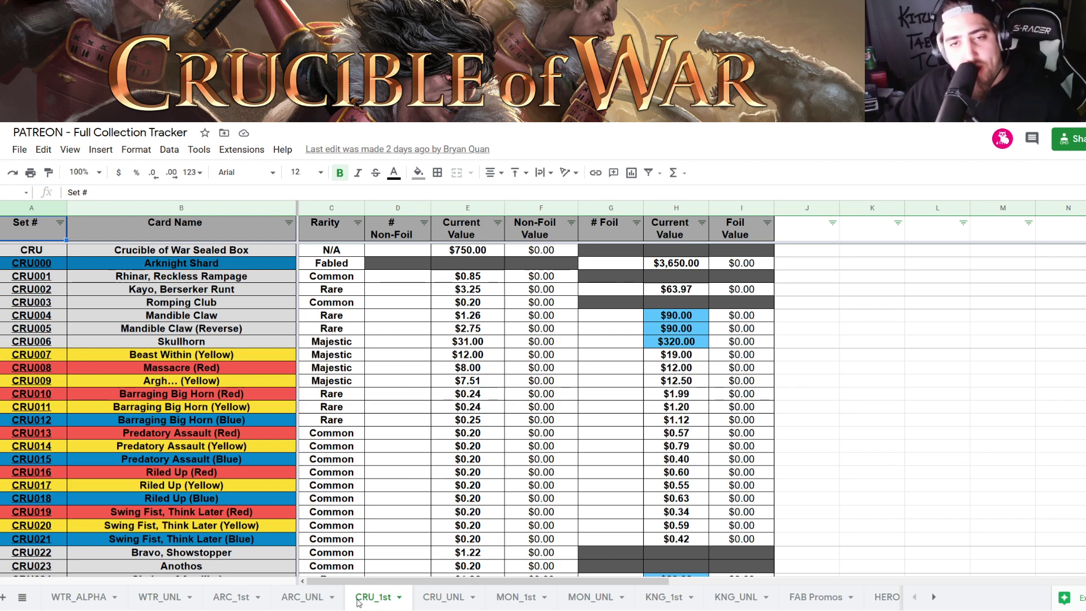
pyautogui.scroll(-10, 287, 480)
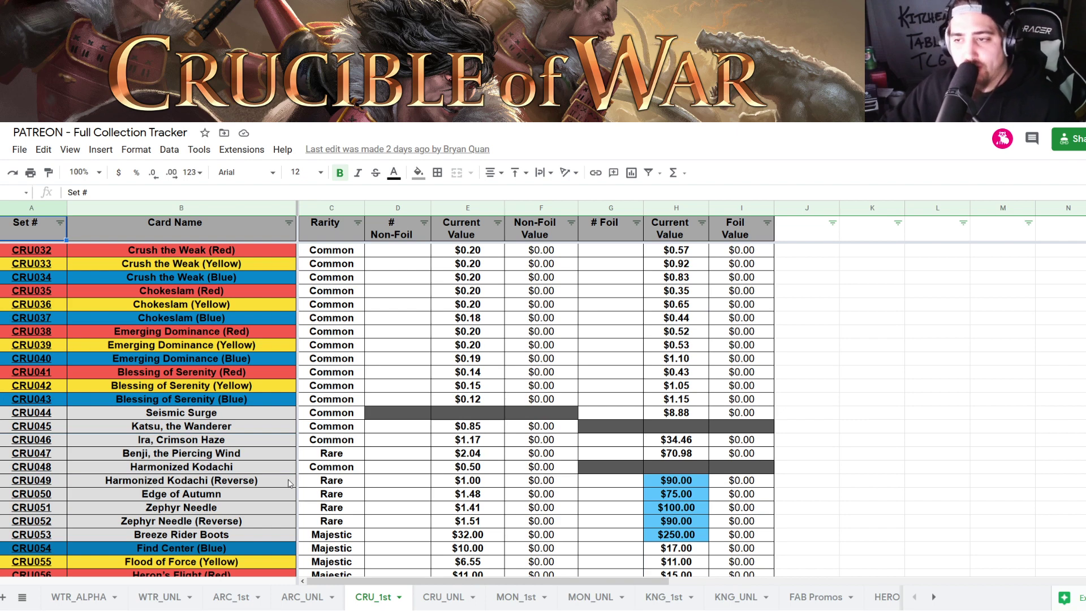
pyautogui.scroll(-5, 288, 482)
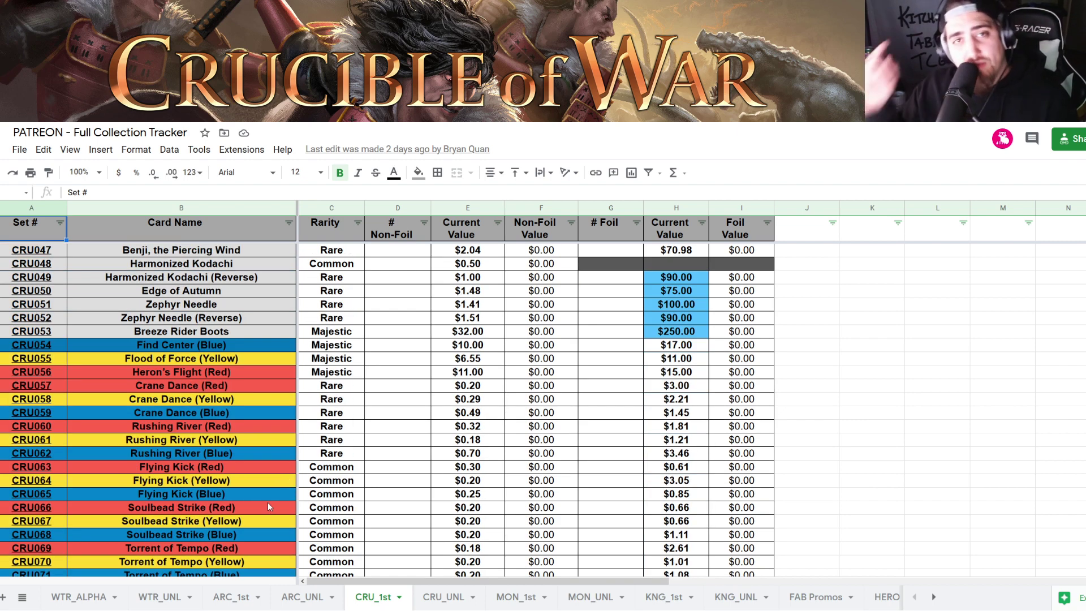